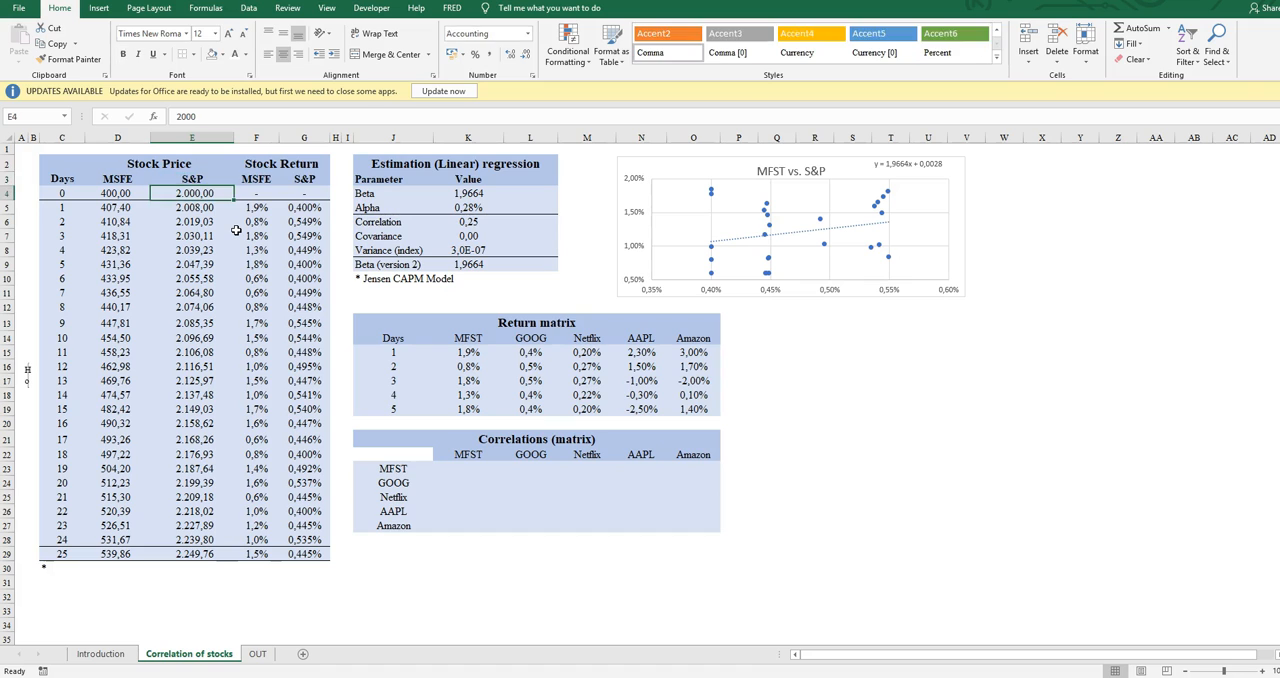
{"action": "key", "text": "Down"}
{"action": "key", "text": "Down"}
{"action": "key", "text": "Down"}
{"action": "key", "text": "Down"}
{"action": "key", "text": "Down"}
{"action": "key", "text": "Down"}
{"action": "key", "text": "Down"}
{"action": "key", "text": "Down"}
{"action": "key", "text": "Down"}
{"action": "key", "text": "Down"}
{"action": "key", "text": "Down"}
{"action": "key", "text": "Down"}
{"action": "key", "text": "Down"}
{"action": "key", "text": "Down"}
{"action": "key", "text": "Down"}
{"action": "key", "text": "Down"}
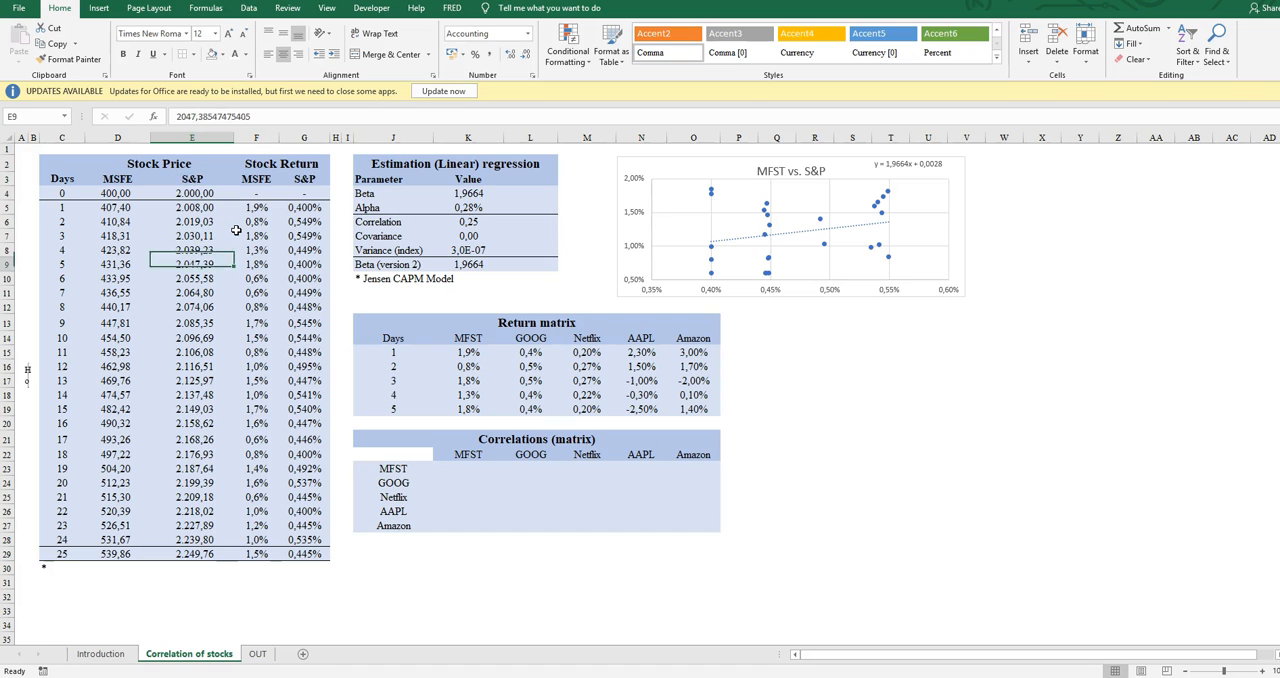
Look through the daily S&P and MSFE values in the Stock Price columns
{"action": "key", "text": "Up"}
{"action": "key", "text": "Up"}
{"action": "key", "text": "Up"}
{"action": "key", "text": "Up"}
{"action": "key", "text": "Up"}
{"action": "key", "text": "Up"}
{"action": "key", "text": "Up"}
{"action": "key", "text": "Up"}
{"action": "key", "text": "Up"}
{"action": "key", "text": "Up"}
{"action": "key", "text": "Up"}
{"action": "key", "text": "Up"}
{"action": "key", "text": "Up"}
{"action": "key", "text": "Up"}
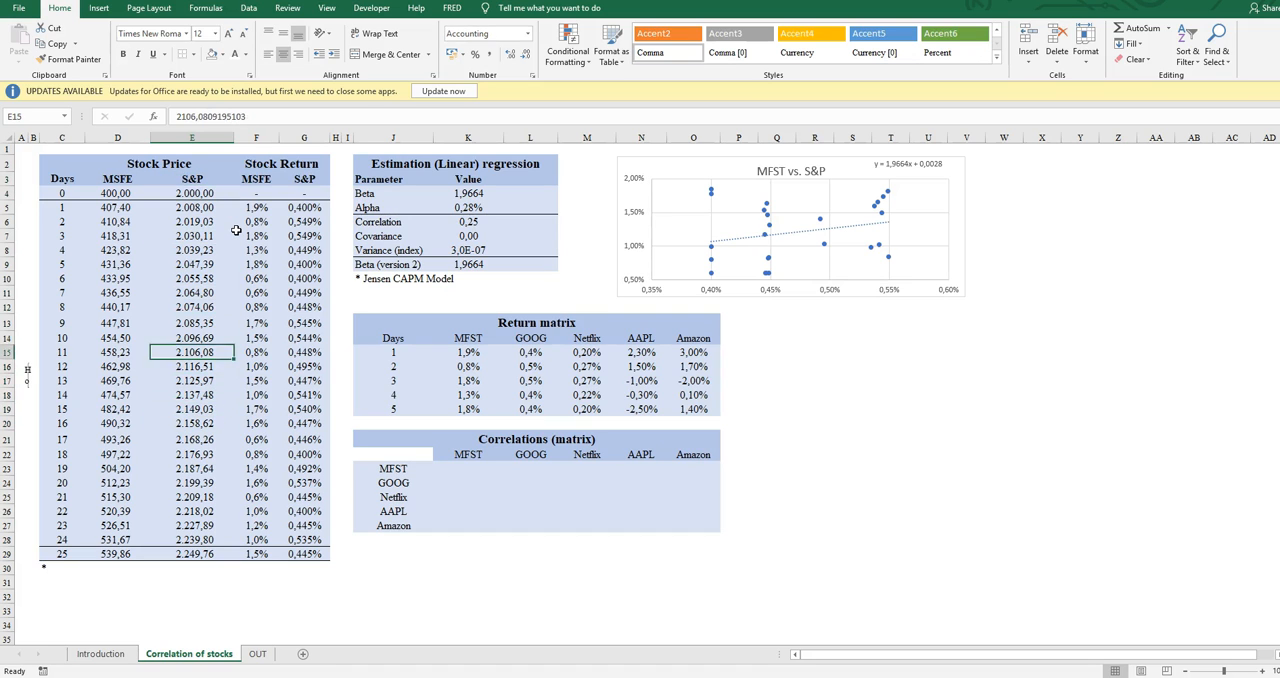
{"action": "key", "text": "Up"}
{"action": "key", "text": "Up"}
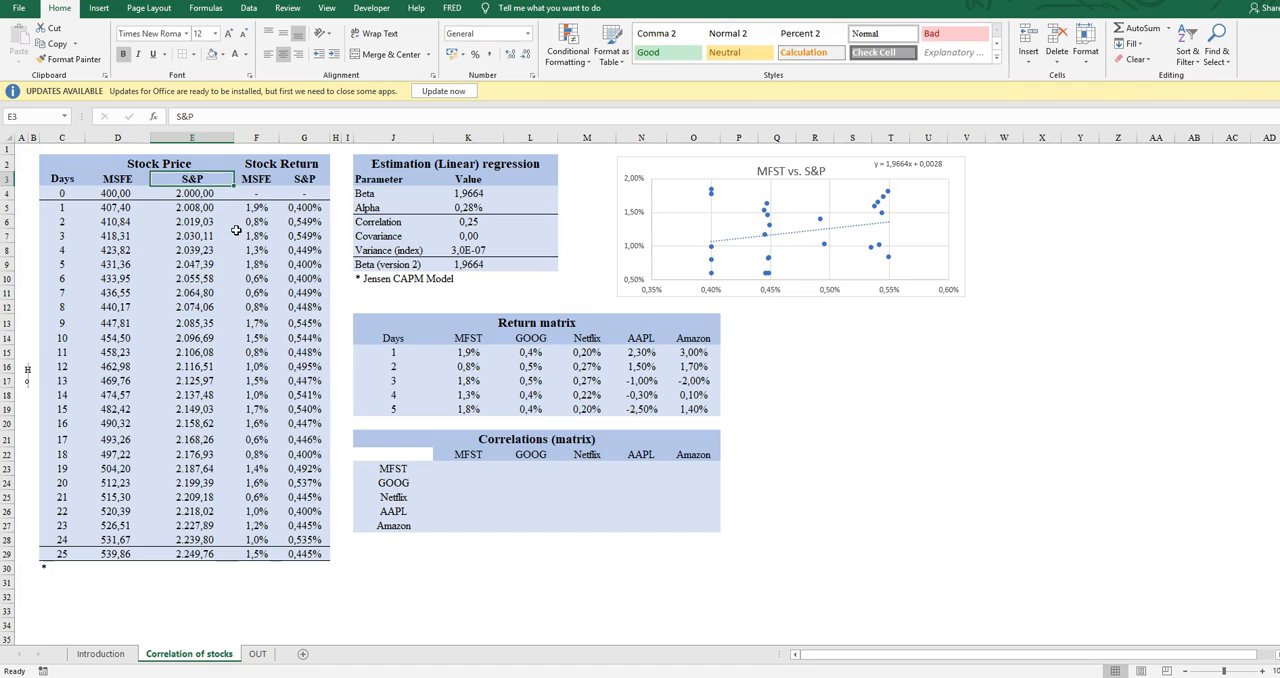
{"action": "key", "text": "Left"}
{"action": "key", "text": "Down"}
{"action": "key", "text": "Down"}
{"action": "key", "text": "Up"}
{"action": "key", "text": "Up"}
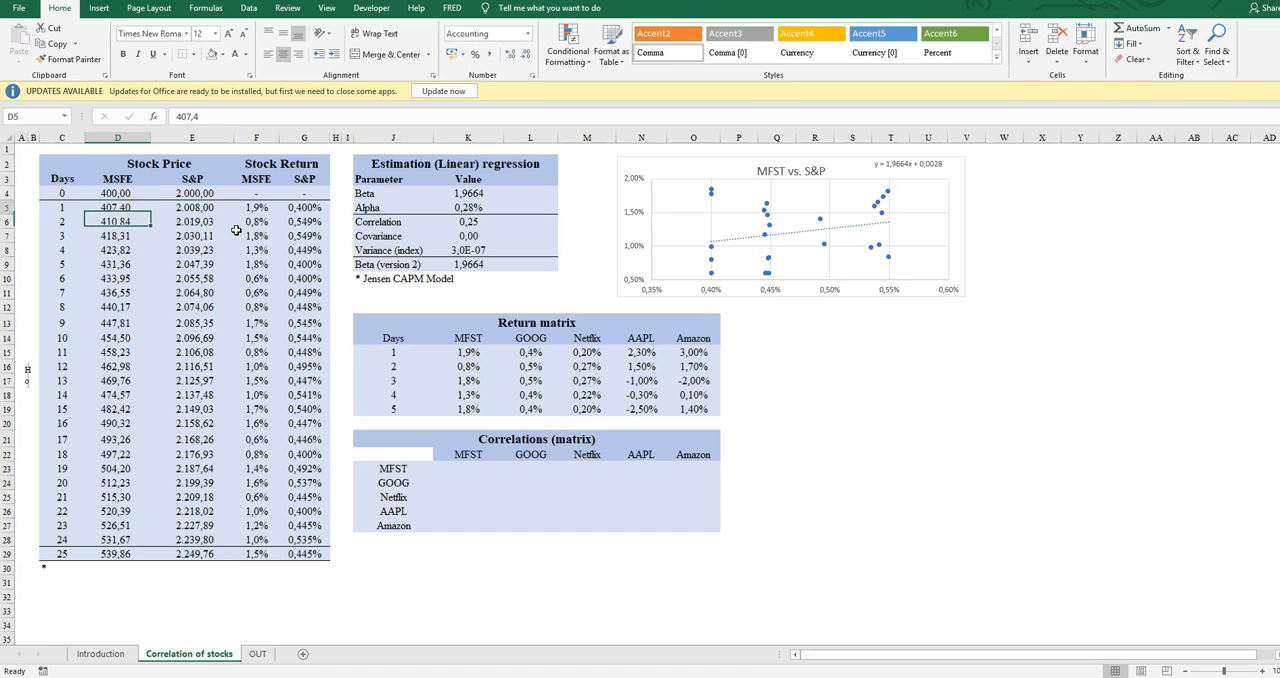
Examine the Stock Return columns and the formulas that derive the daily MSFE returns from the prices
{"action": "key", "text": "Right"}
{"action": "key", "text": "Right"}
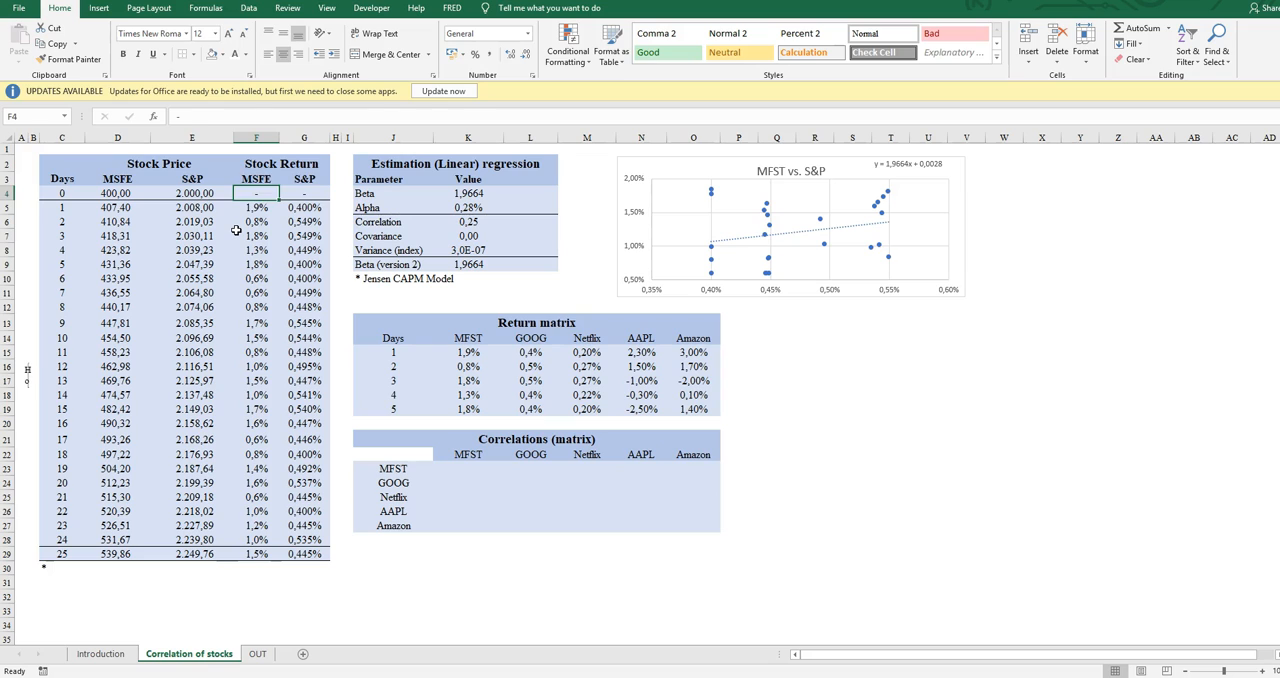
{"action": "key", "text": "Down"}
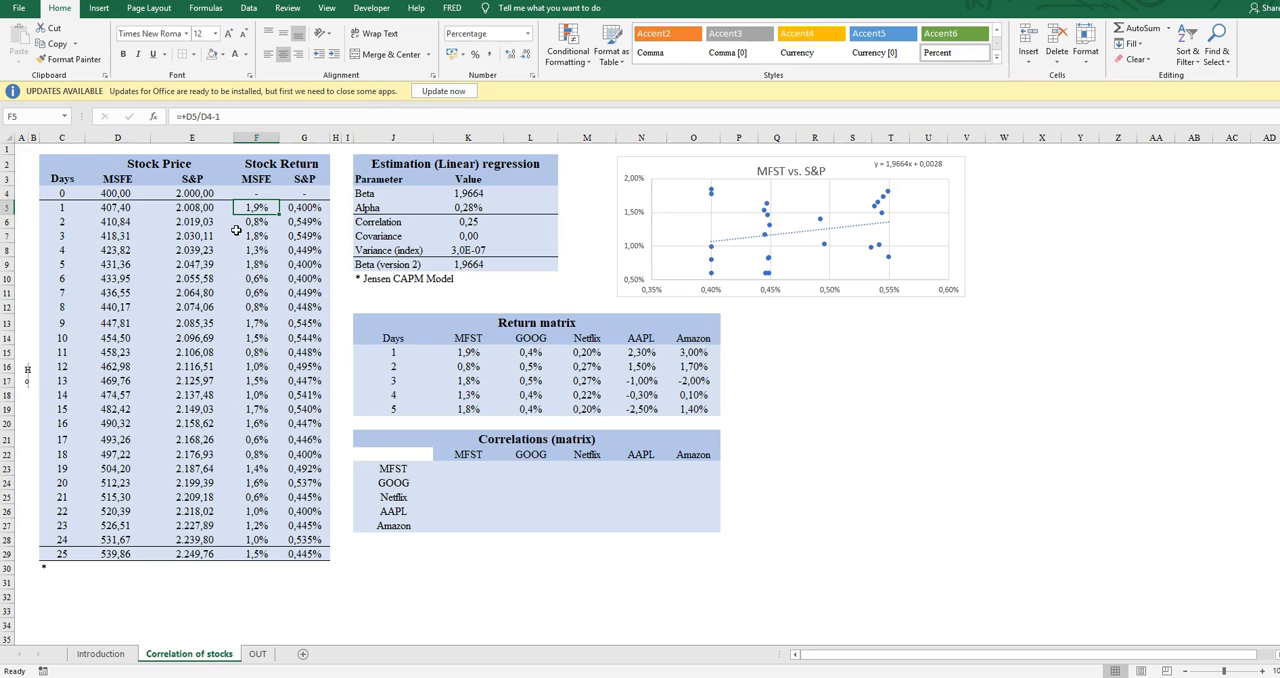
{"action": "key", "text": "Down"}
{"action": "key", "text": "Down"}
{"action": "key", "text": "Down"}
{"action": "key", "text": "Down"}
{"action": "key", "text": "Down"}
{"action": "key", "text": "Down"}
{"action": "key", "text": "Down"}
{"action": "key", "text": "Down"}
{"action": "key", "text": "Down"}
{"action": "key", "text": "Down"}
{"action": "key", "text": "Down"}
{"action": "key", "text": "Down"}
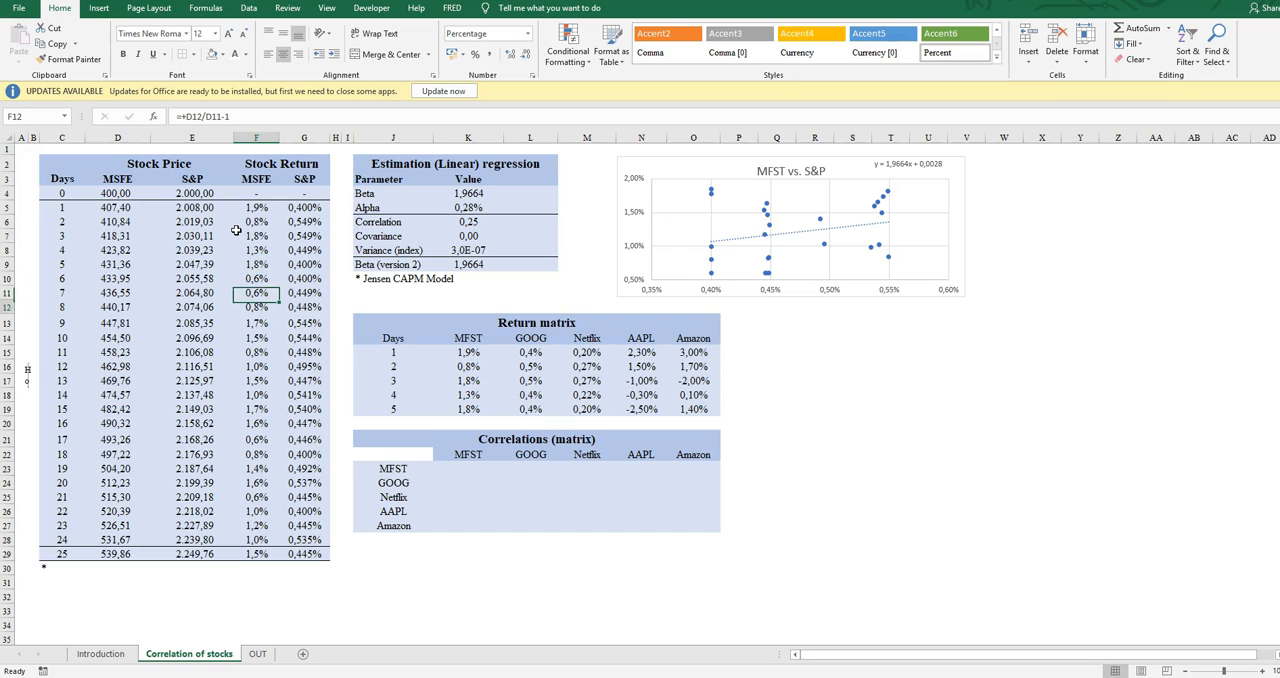
{"action": "key", "text": "Right"}
{"action": "key", "text": "Up"}
{"action": "key", "text": "Up"}
{"action": "key", "text": "Up"}
{"action": "key", "text": "Up"}
{"action": "key", "text": "Up"}
{"action": "key", "text": "Up"}
{"action": "key", "text": "Up"}
{"action": "key", "text": "Up"}
{"action": "key", "text": "Up"}
{"action": "key", "text": "Up"}
{"action": "key", "text": "Up"}
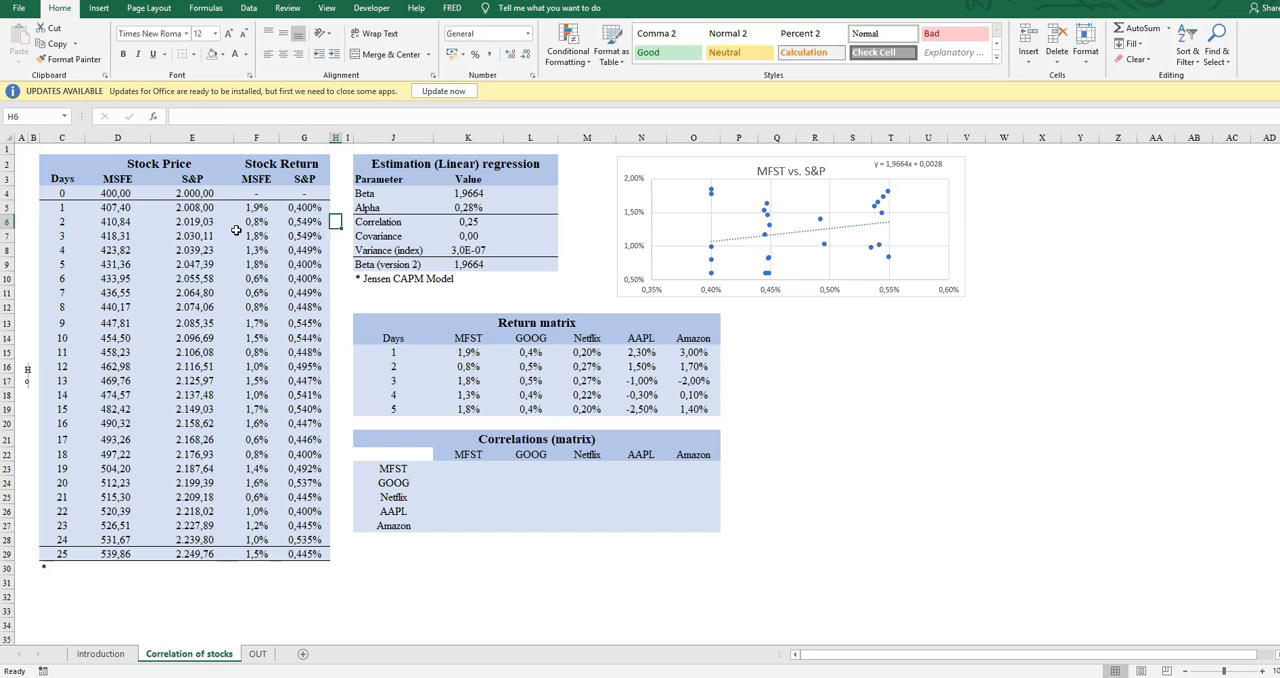
Inspect the correlation formula's input ranges, and review the covariance, alpha and beta formulas in the Estimation (Linear) regression table
{"action": "key", "text": "Right"}
{"action": "key", "text": "Right"}
{"action": "key", "text": "Right"}
{"action": "key", "text": "Right"}
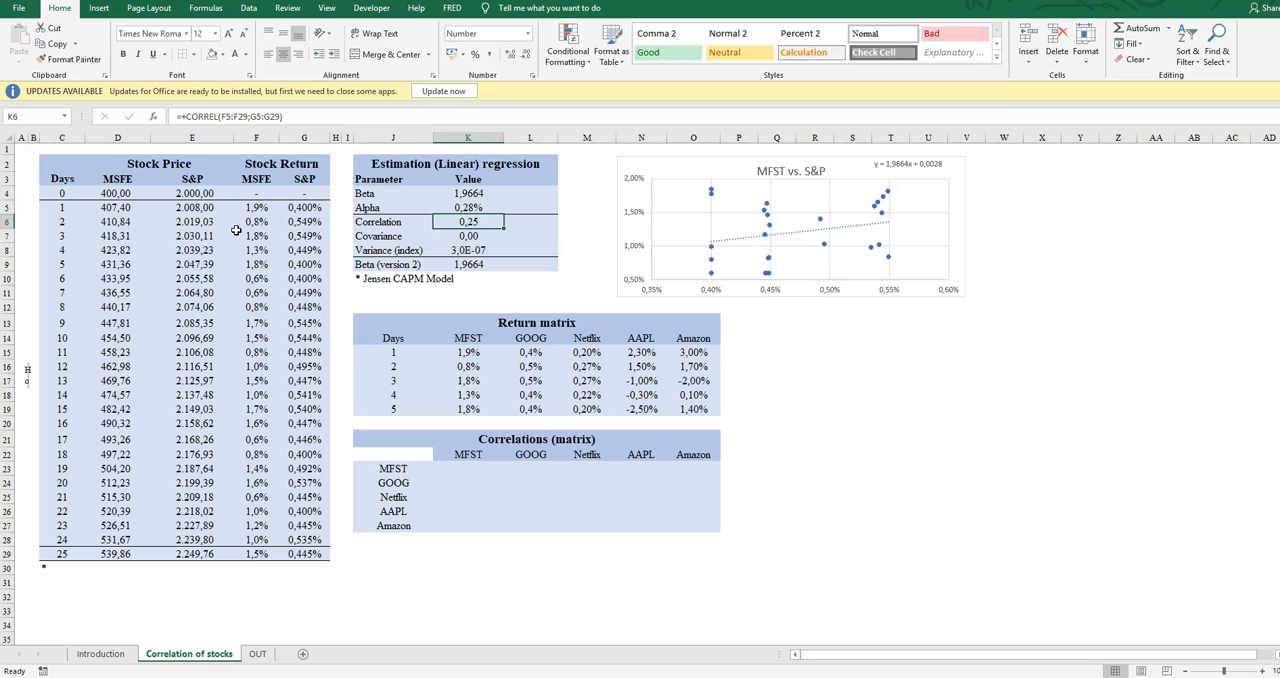
{"action": "left_click", "coordinate": [286, 116]}
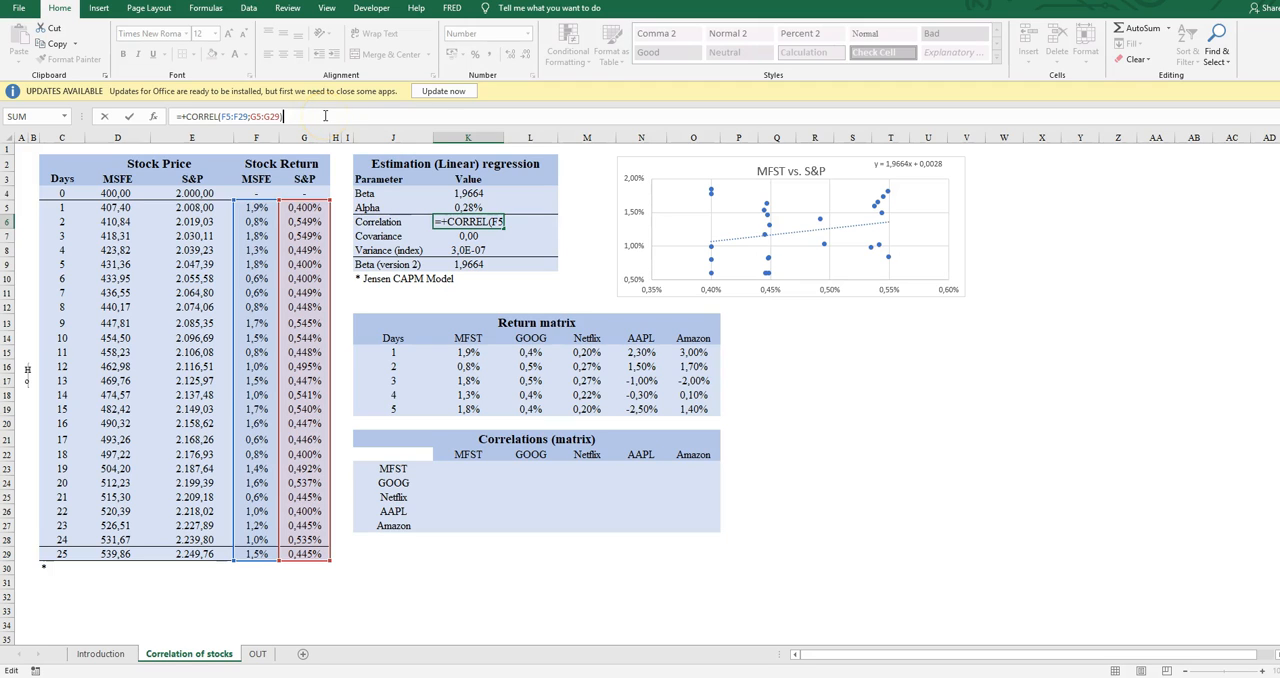
{"action": "key", "text": "Return"}
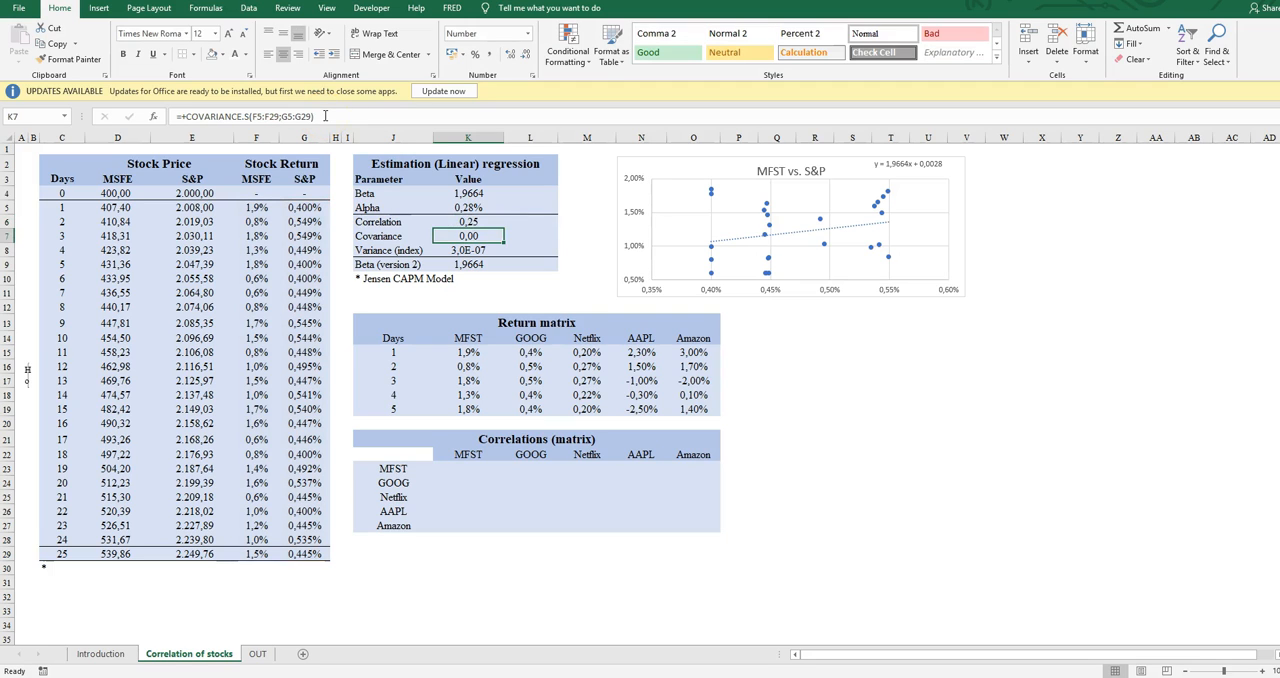
{"action": "key", "text": "Up"}
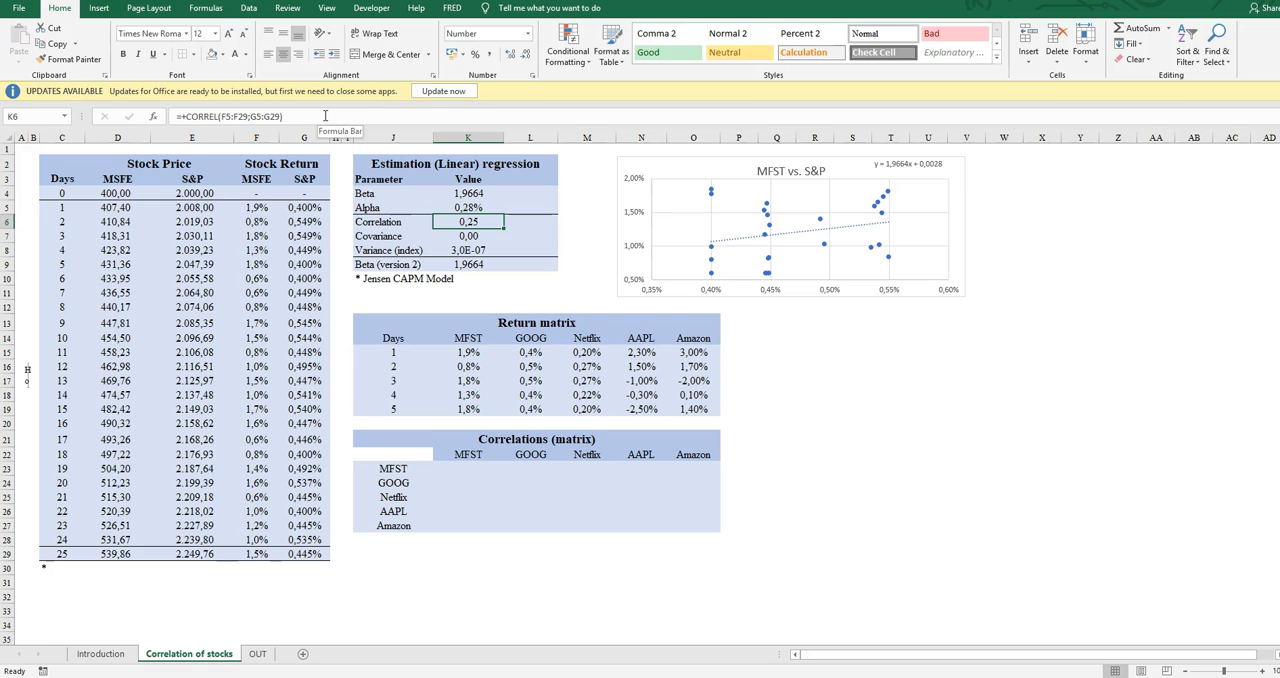
{"action": "key", "text": "Up"}
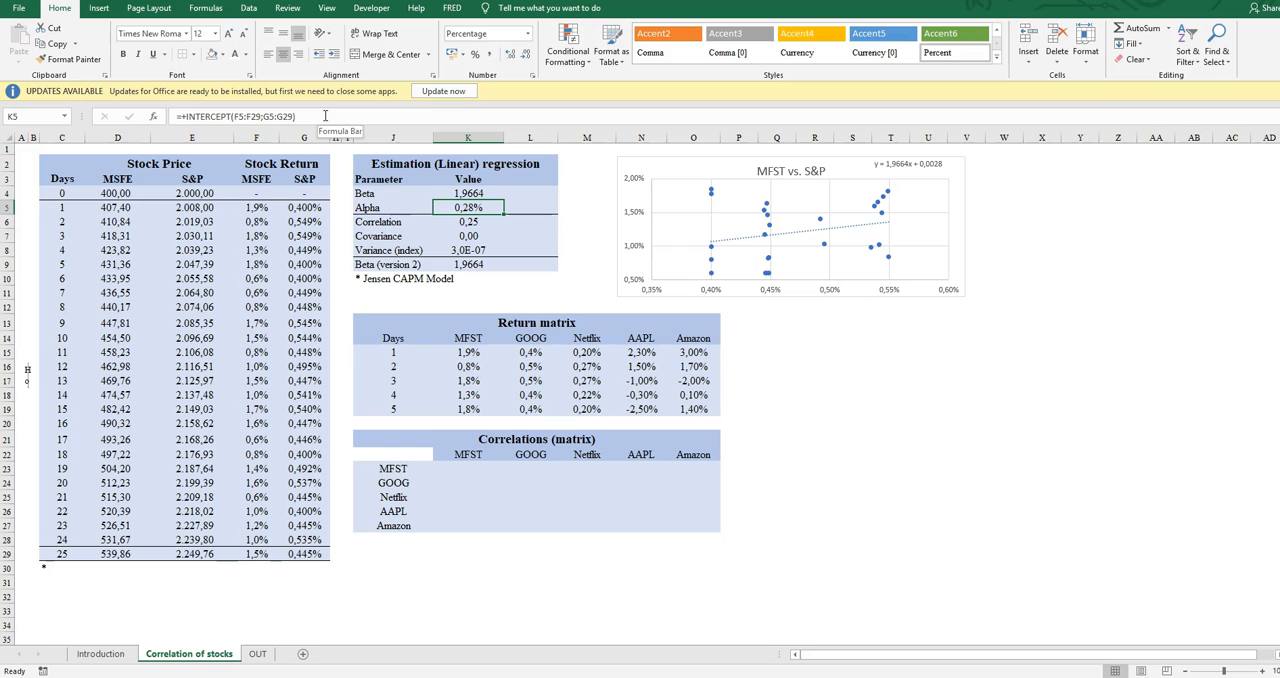
{"action": "key", "text": "Up"}
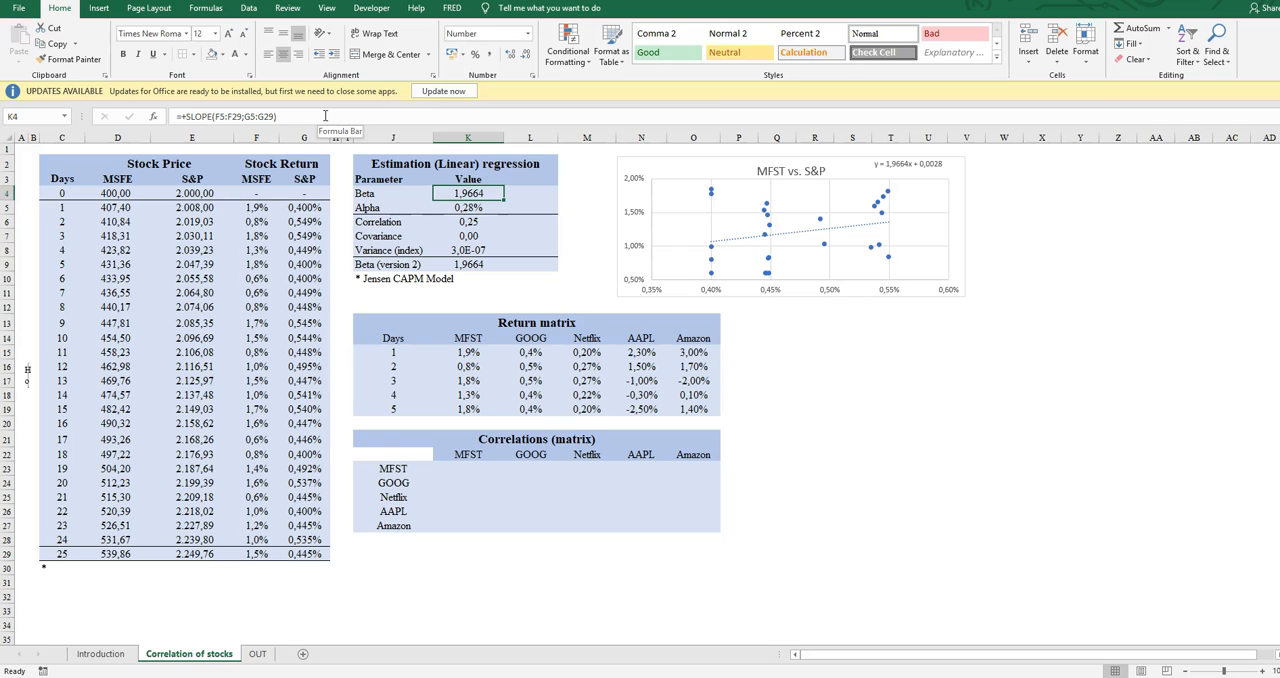
Compare the Beta and Alpha parameters with their SLOPE and INTERCEPT formulas, ending on the Correlation value
{"action": "key", "text": "Down"}
{"action": "key", "text": "Left"}
{"action": "key", "text": "Up"}
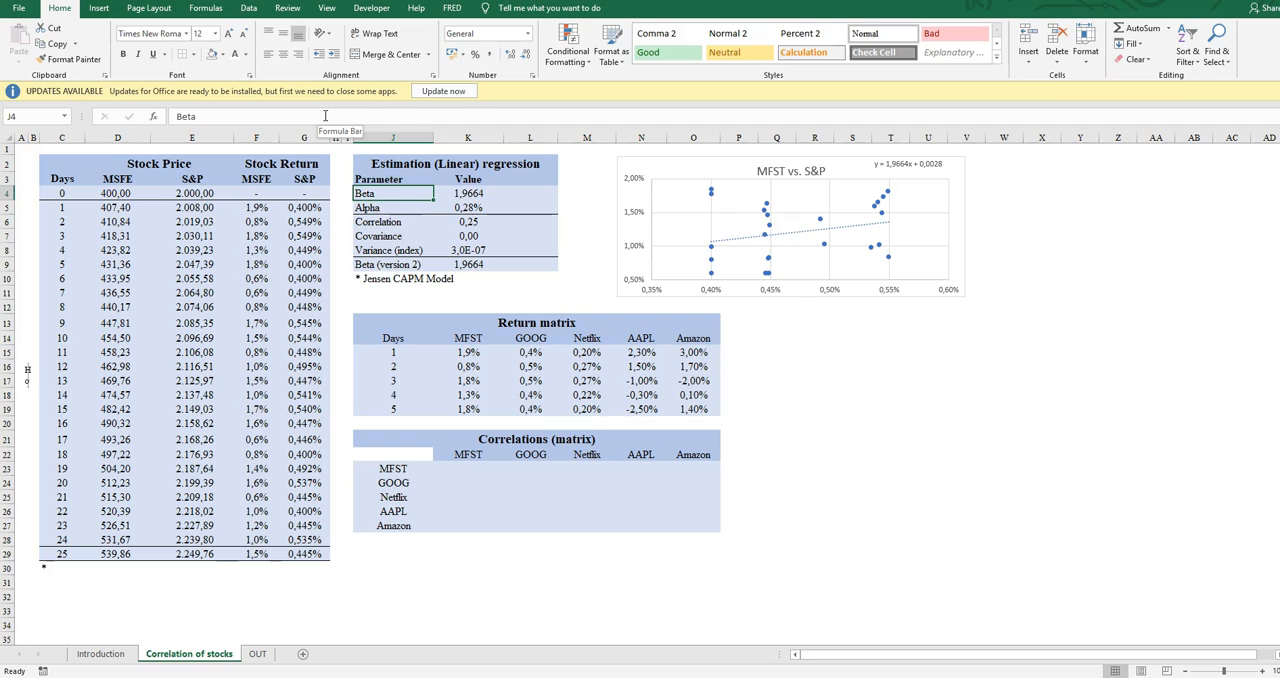
{"action": "key", "text": "Down"}
{"action": "key", "text": "Up"}
{"action": "key", "text": "Right"}
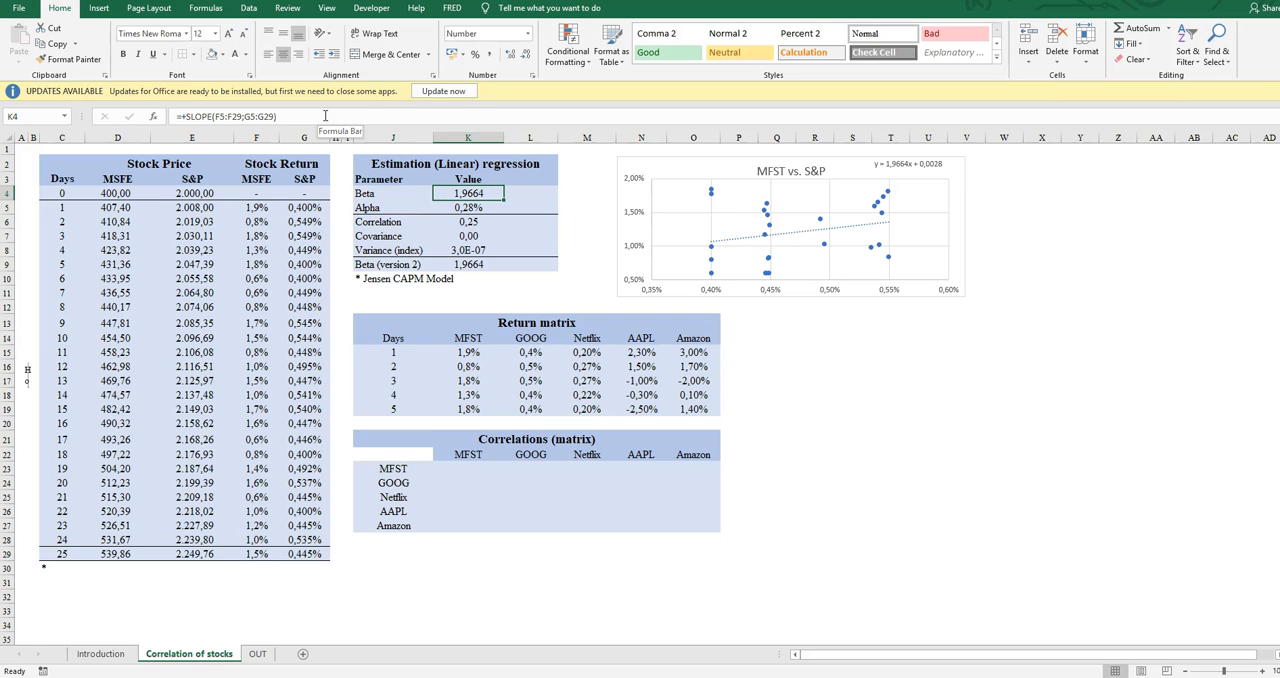
{"action": "key", "text": "Left"}
{"action": "key", "text": "Down"}
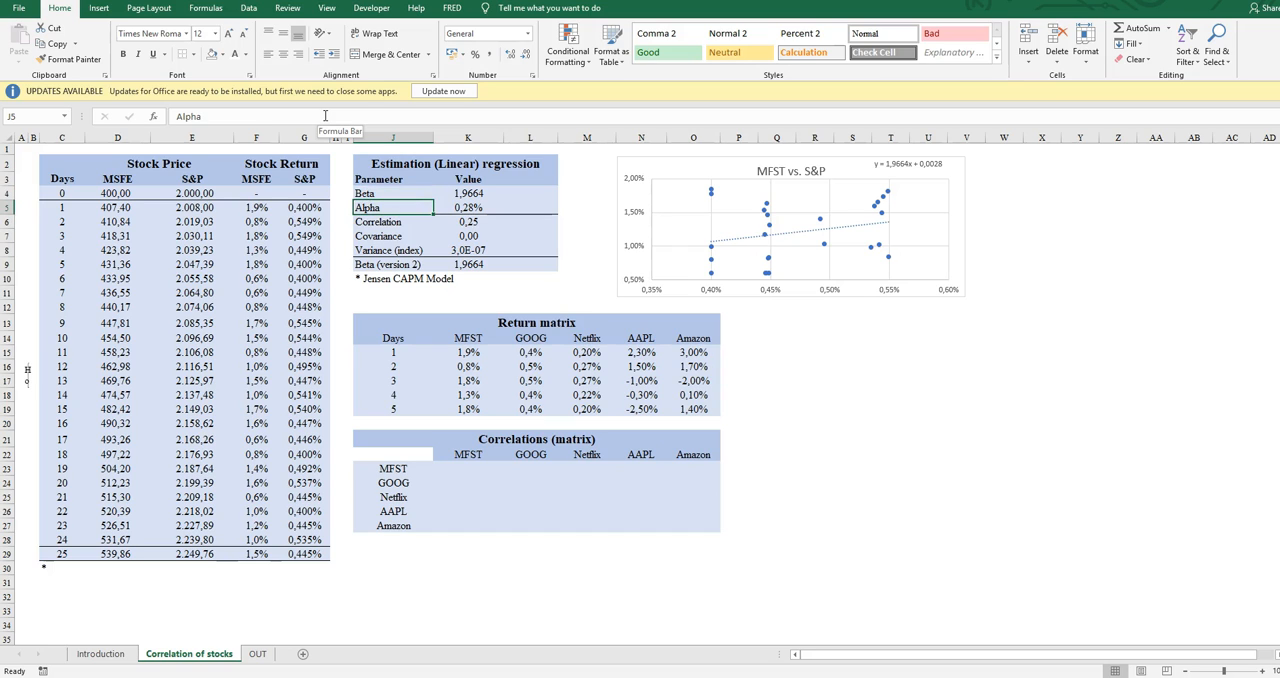
{"action": "key", "text": "Right"}
{"action": "key", "text": "Up"}
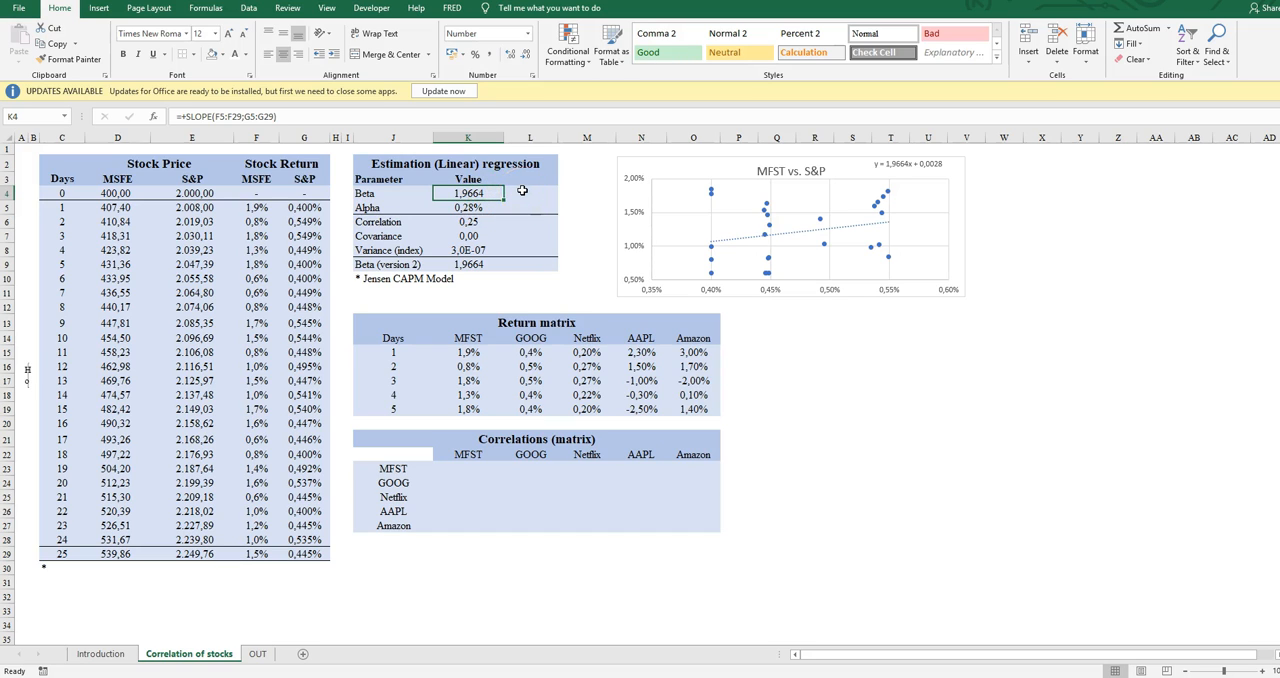
{"action": "key", "text": "Down"}
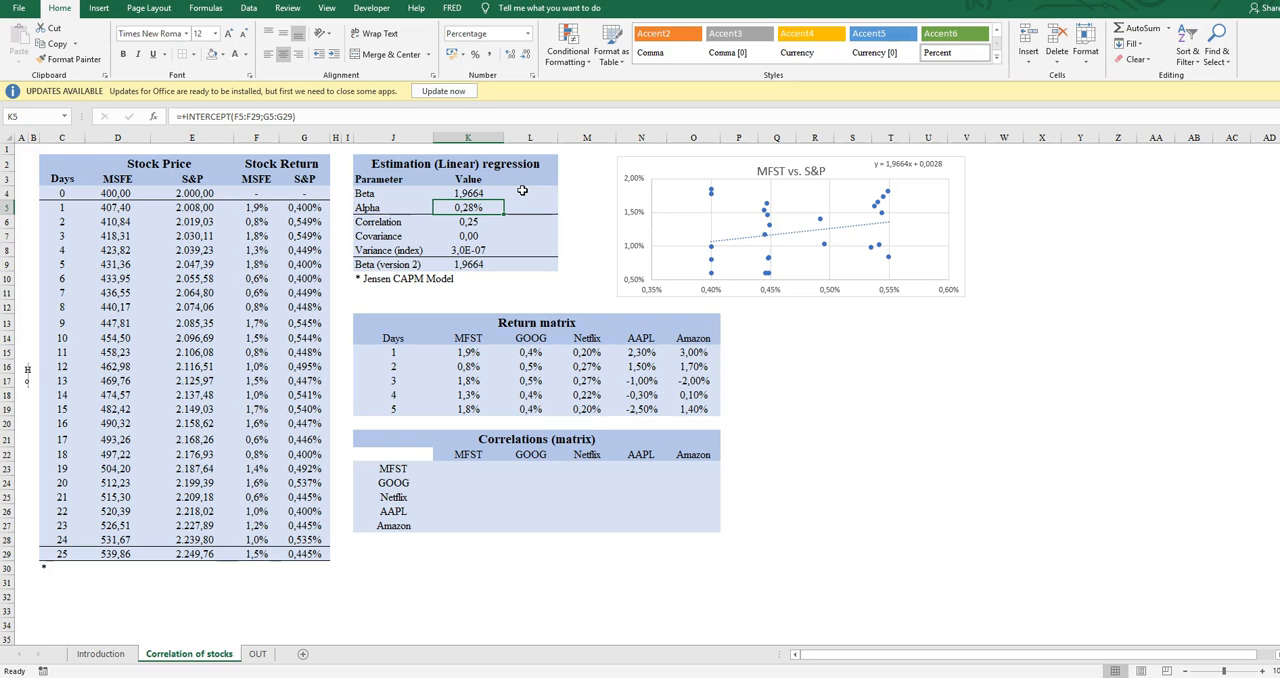
{"action": "key", "text": "Up"}
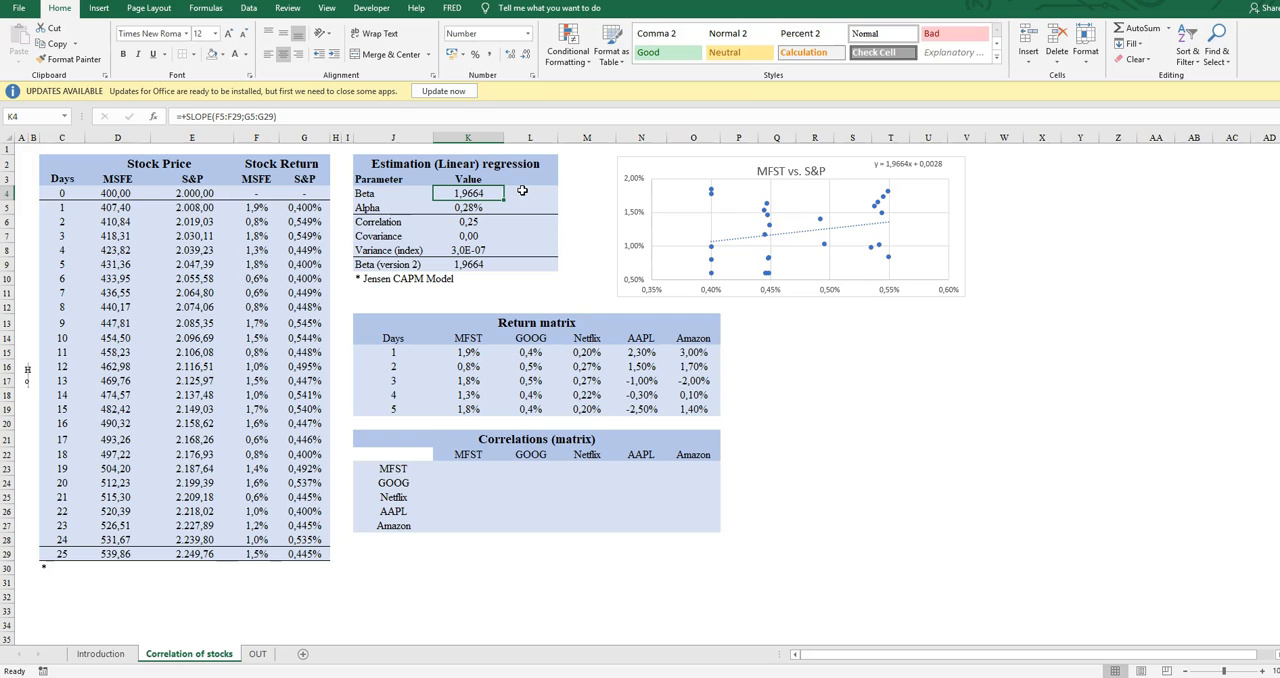
{"action": "key", "text": "Down"}
{"action": "key", "text": "Down"}
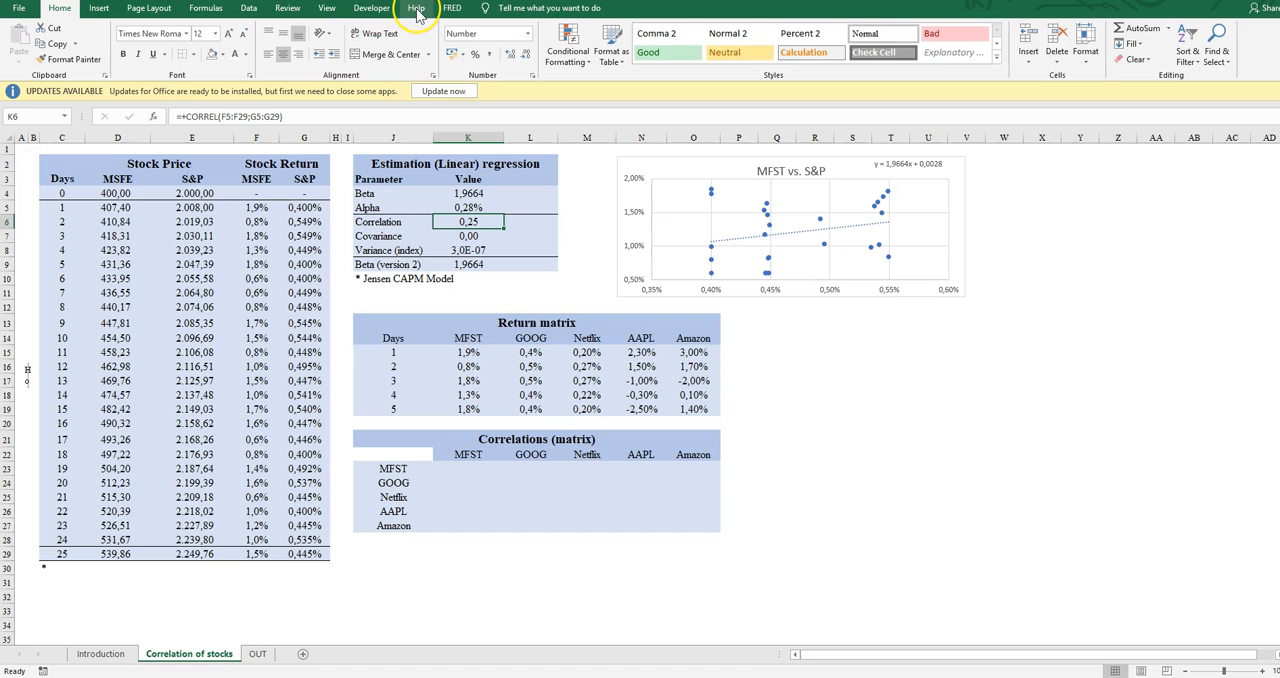
Run a Regression data analysis with Y range $F$5:$F$29 and X range $G$5:$G$29, output to a new worksheet
{"action": "left_click", "coordinate": [249, 8]}
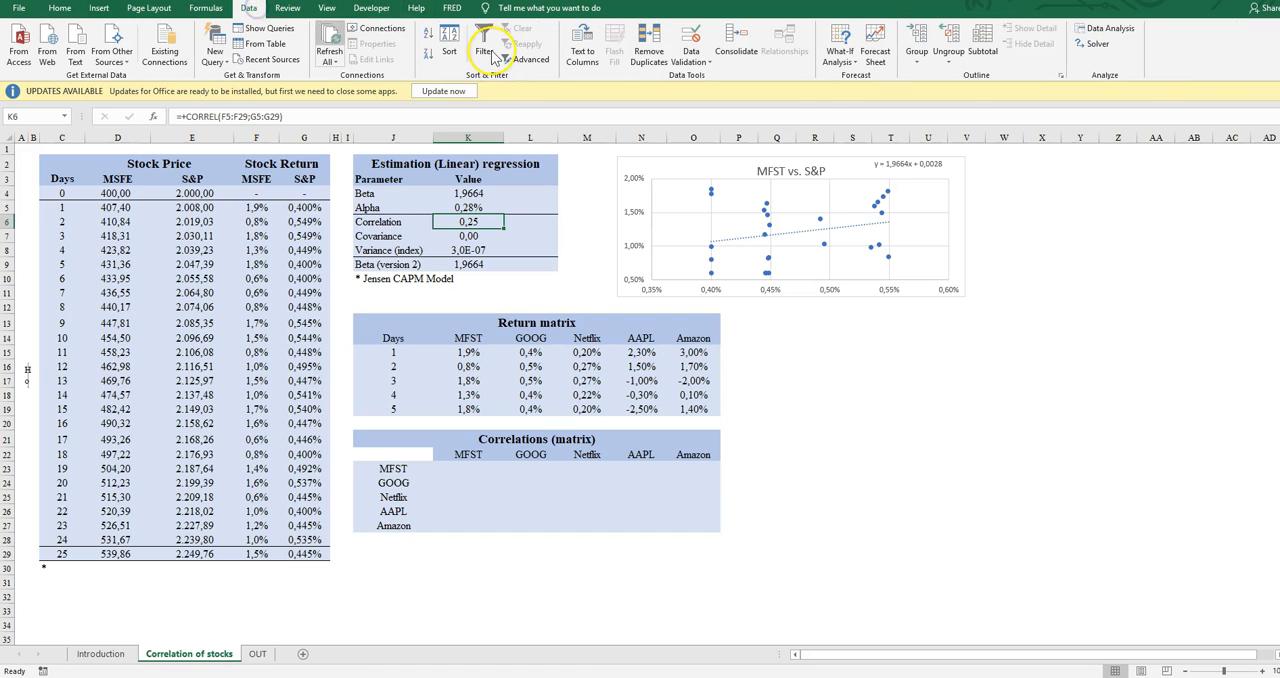
{"action": "left_click", "coordinate": [1112, 28]}
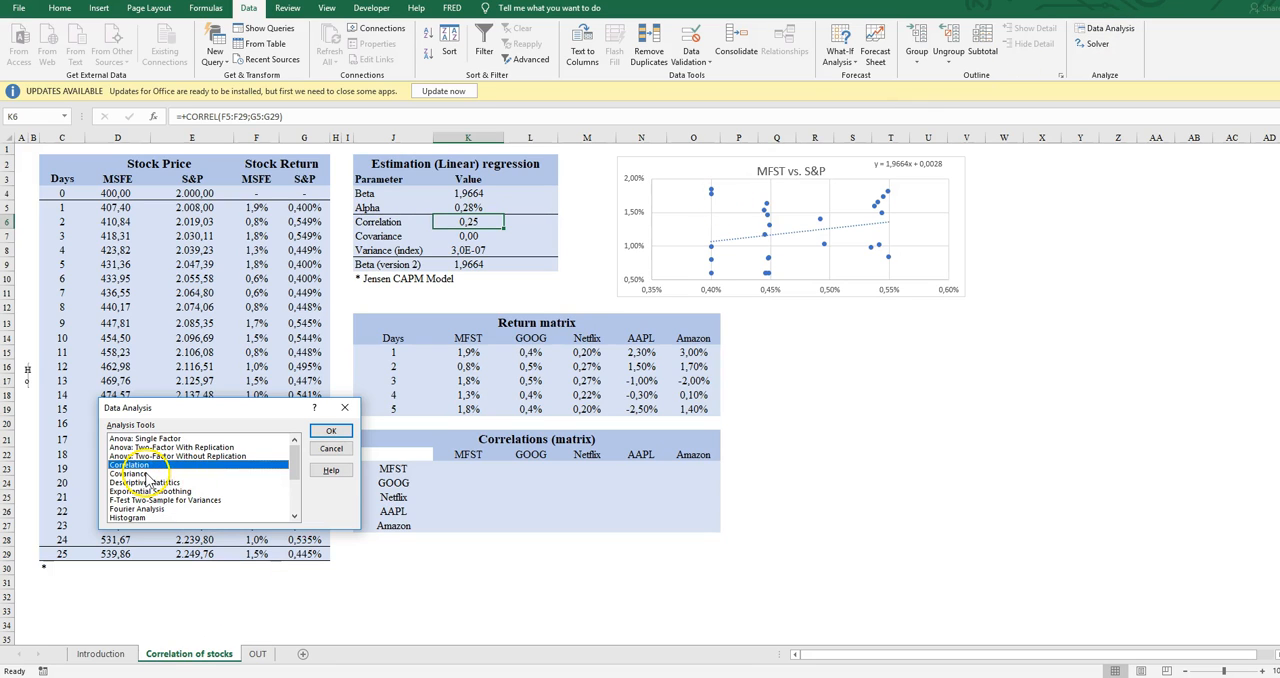
{"action": "scroll", "coordinate": [155, 495], "scroll_direction": "down", "scroll_amount": 3}
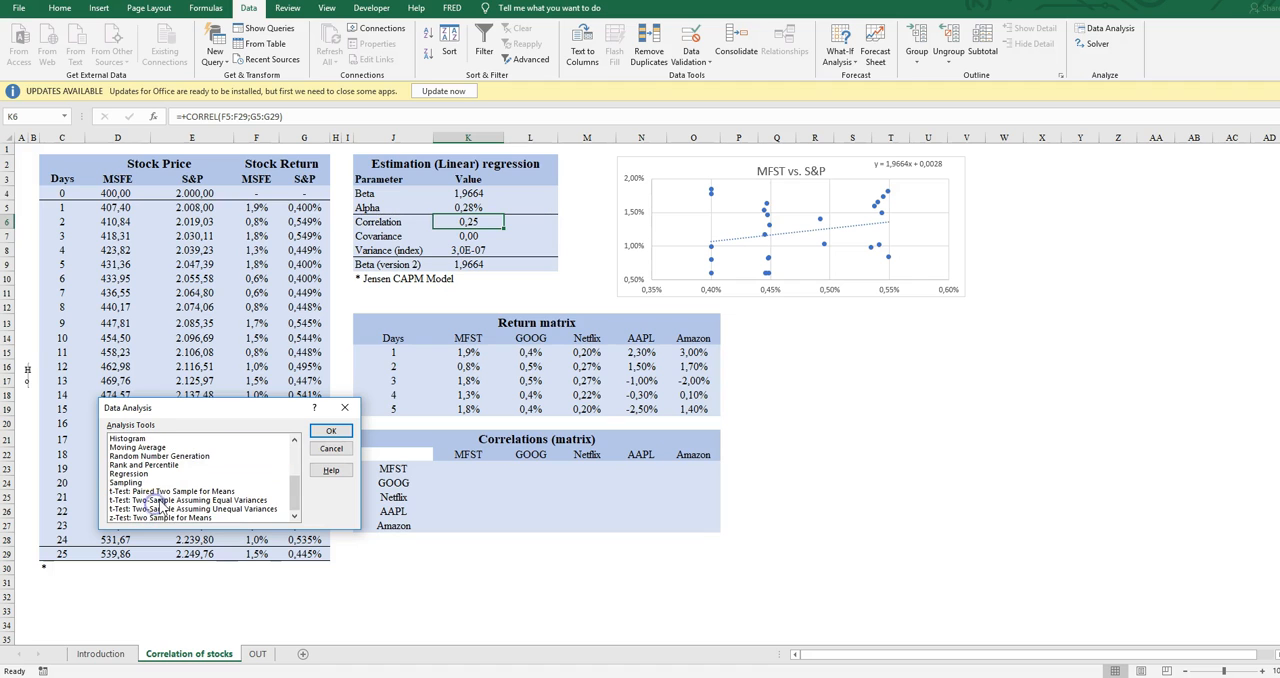
{"action": "left_click", "coordinate": [130, 474]}
{"action": "left_click", "coordinate": [350, 429]}
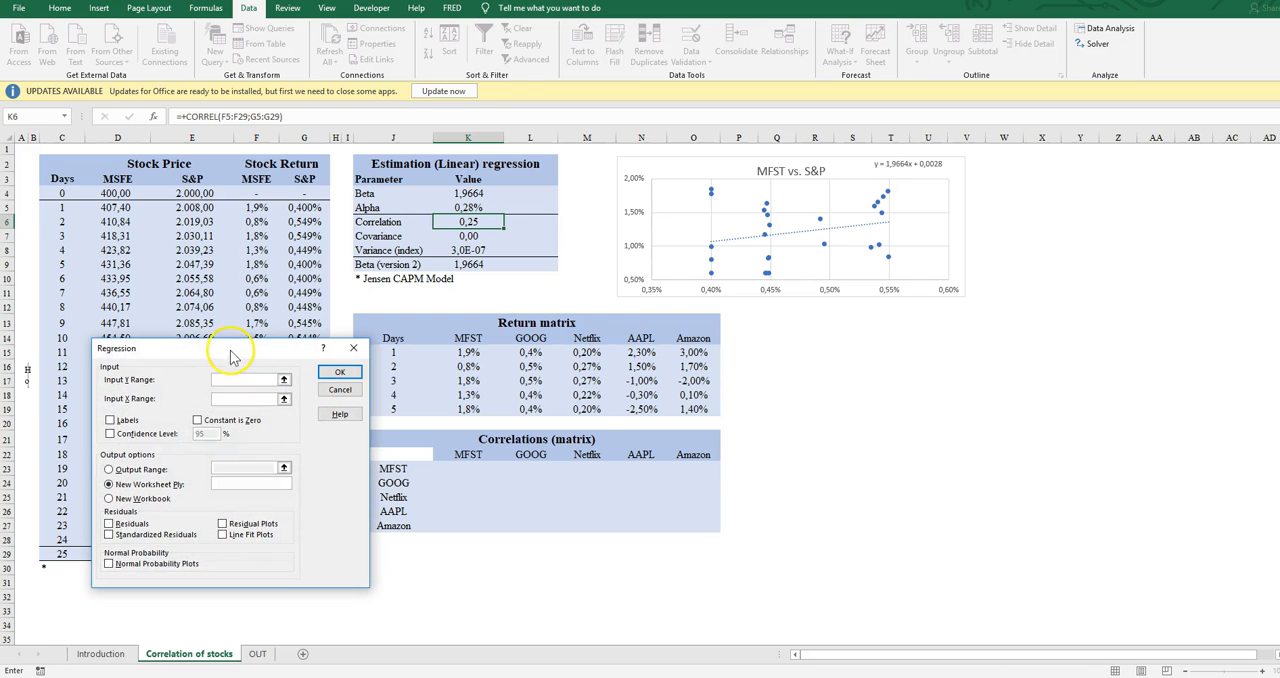
{"action": "left_click_drag", "start_coordinate": [257, 207], "coordinate": [251, 551]}
{"action": "left_click", "coordinate": [245, 399]}
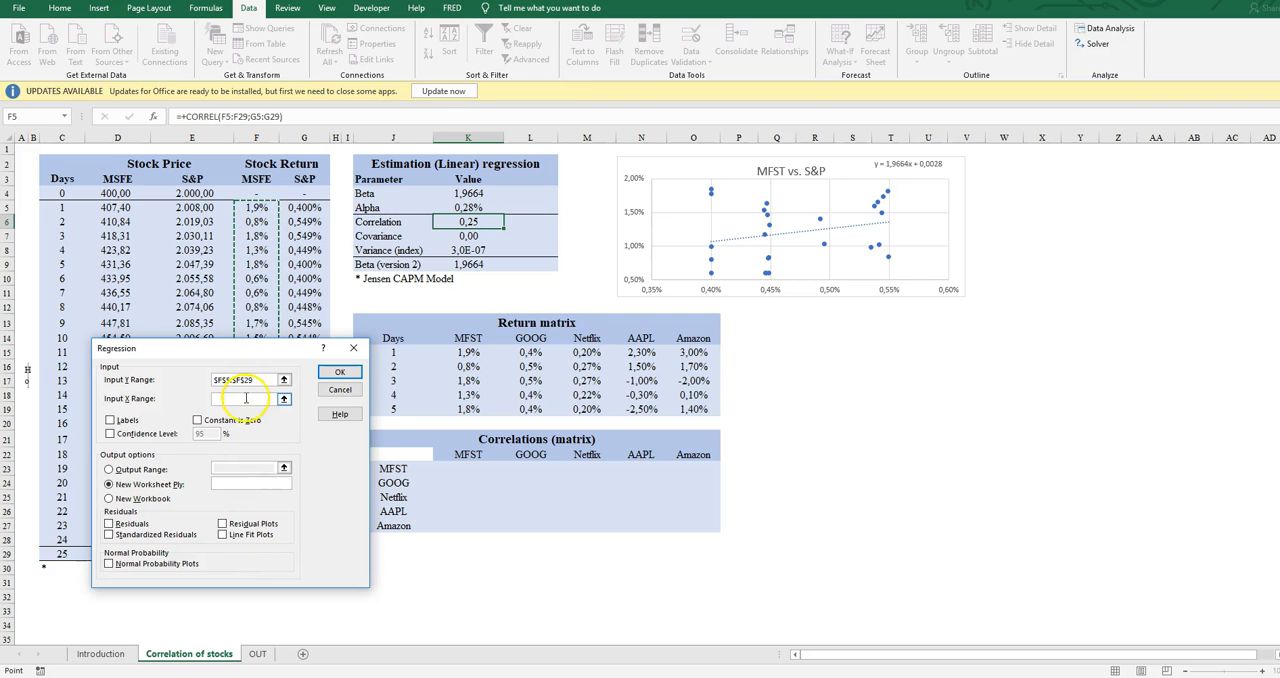
{"action": "left_click_drag", "start_coordinate": [309, 226], "coordinate": [315, 548]}
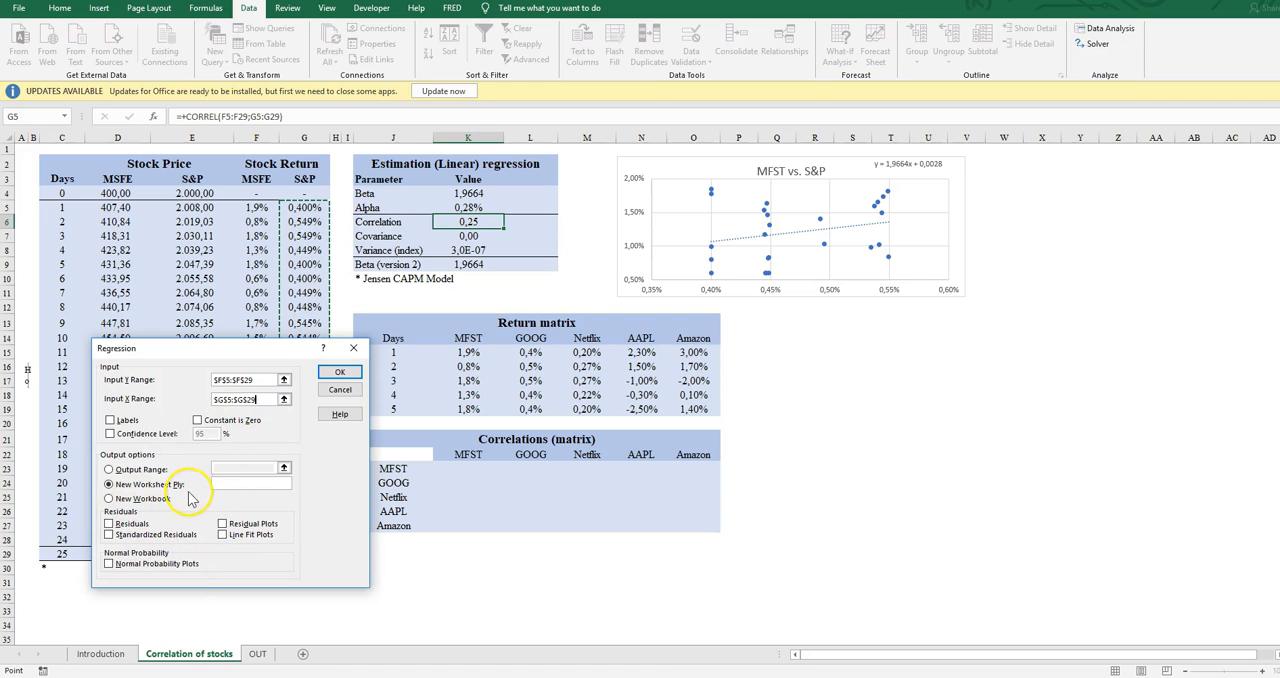
{"action": "left_click", "coordinate": [337, 376]}
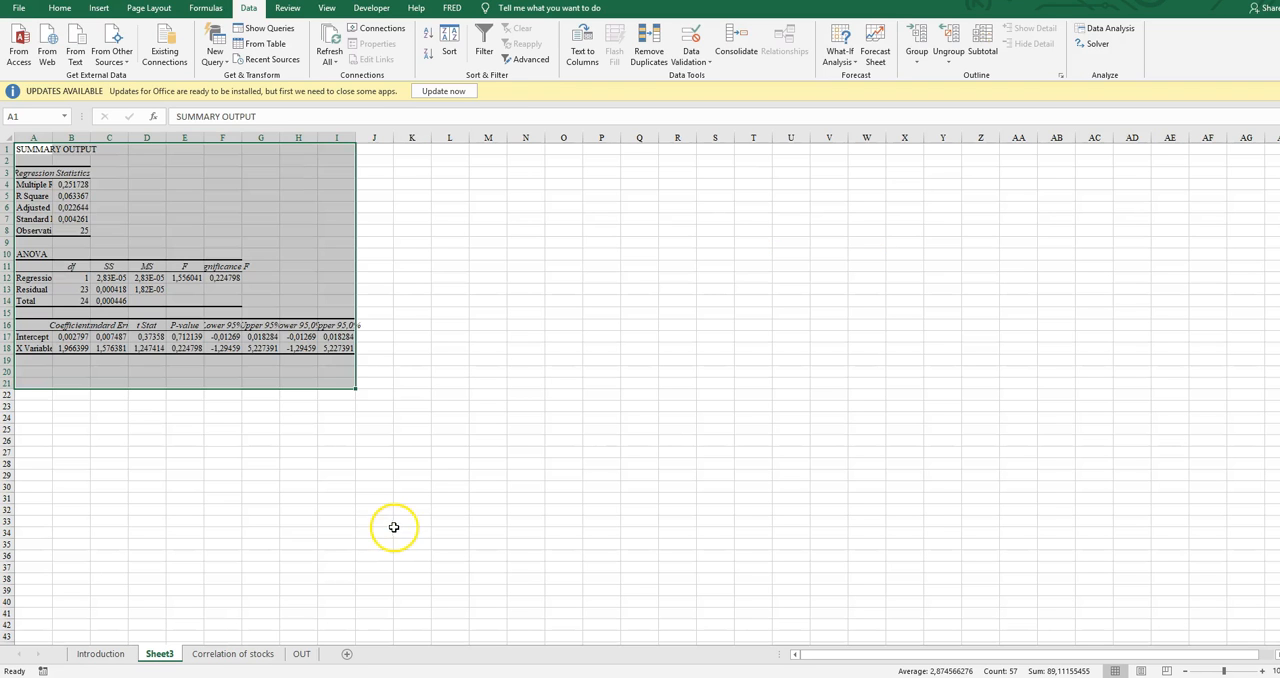
Widen columns A and B of the regression summary sheet so their labels and values fit
{"action": "left_click", "coordinate": [190, 452]}
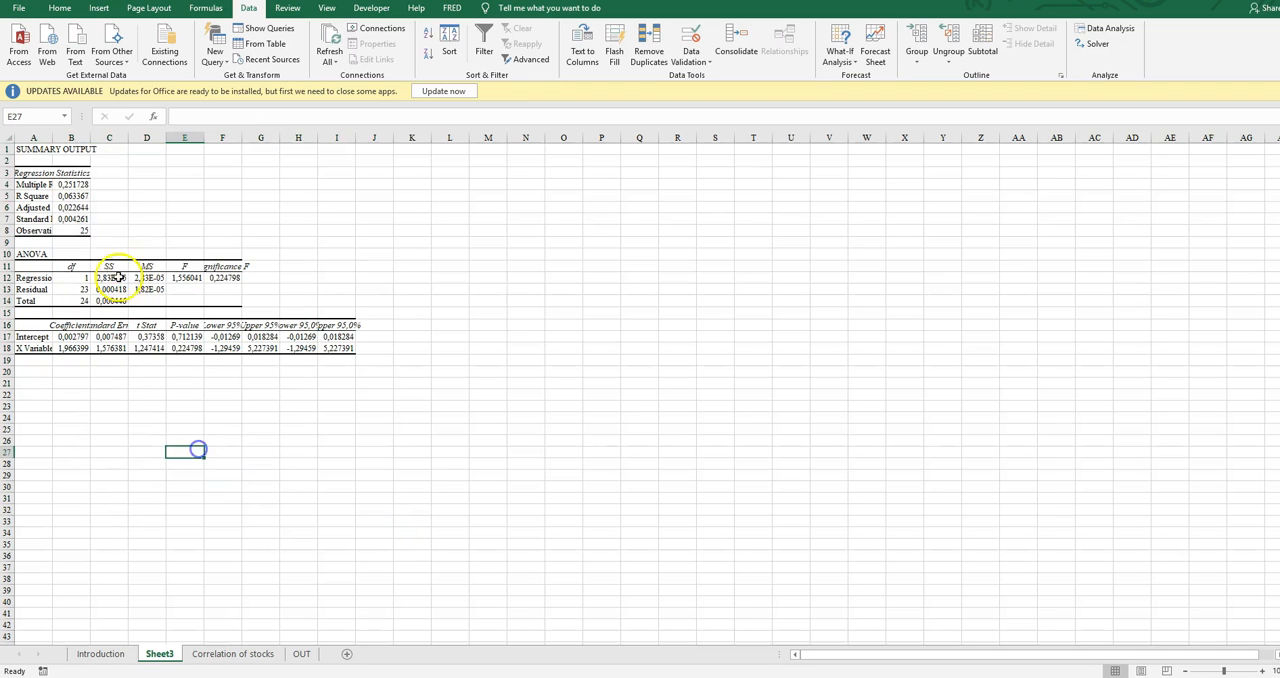
{"action": "left_click_drag", "start_coordinate": [91, 137], "coordinate": [165, 160]}
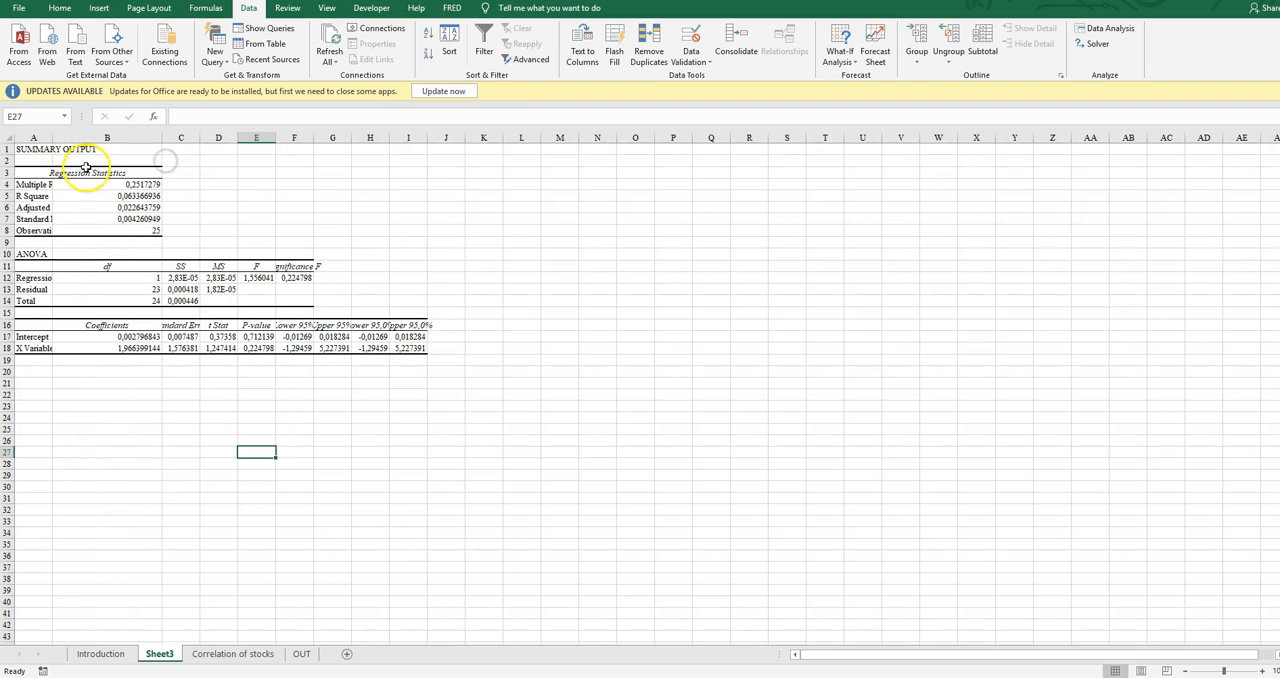
{"action": "left_click_drag", "start_coordinate": [53, 137], "coordinate": [104, 146]}
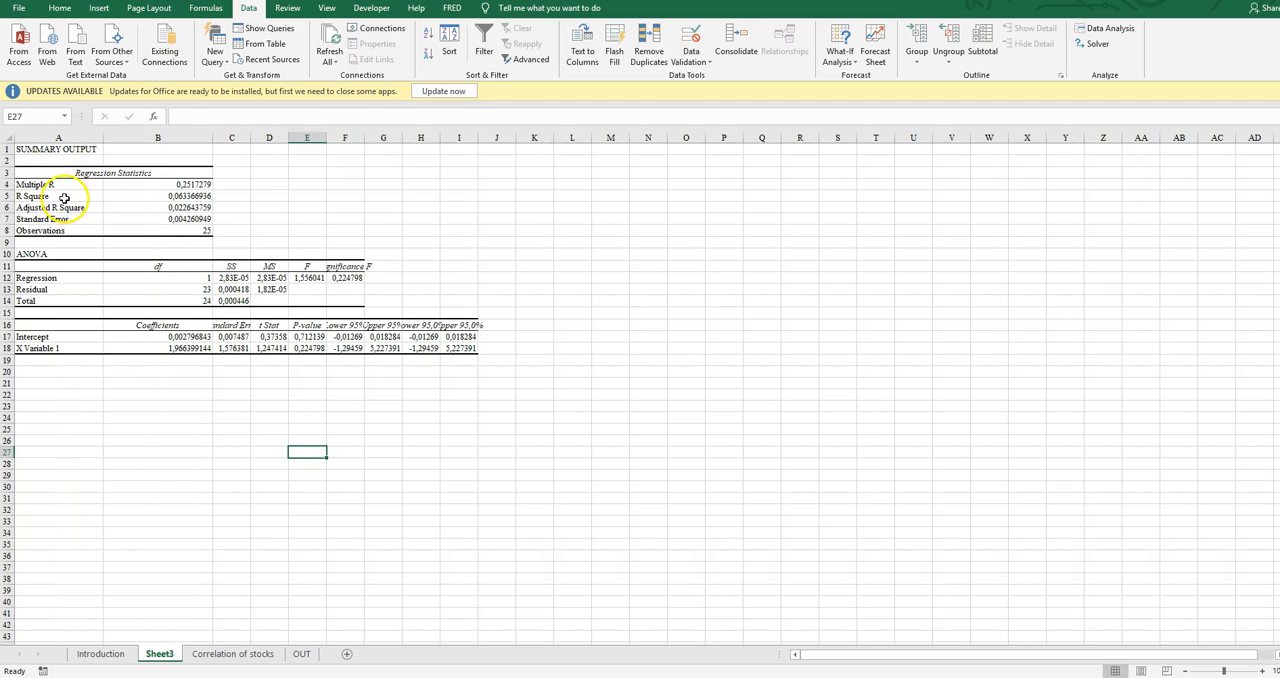
Enter the formula =+SQRT(B5) in cell C5 beside the R Square value of the regression summary
{"action": "left_click", "coordinate": [68, 196]}
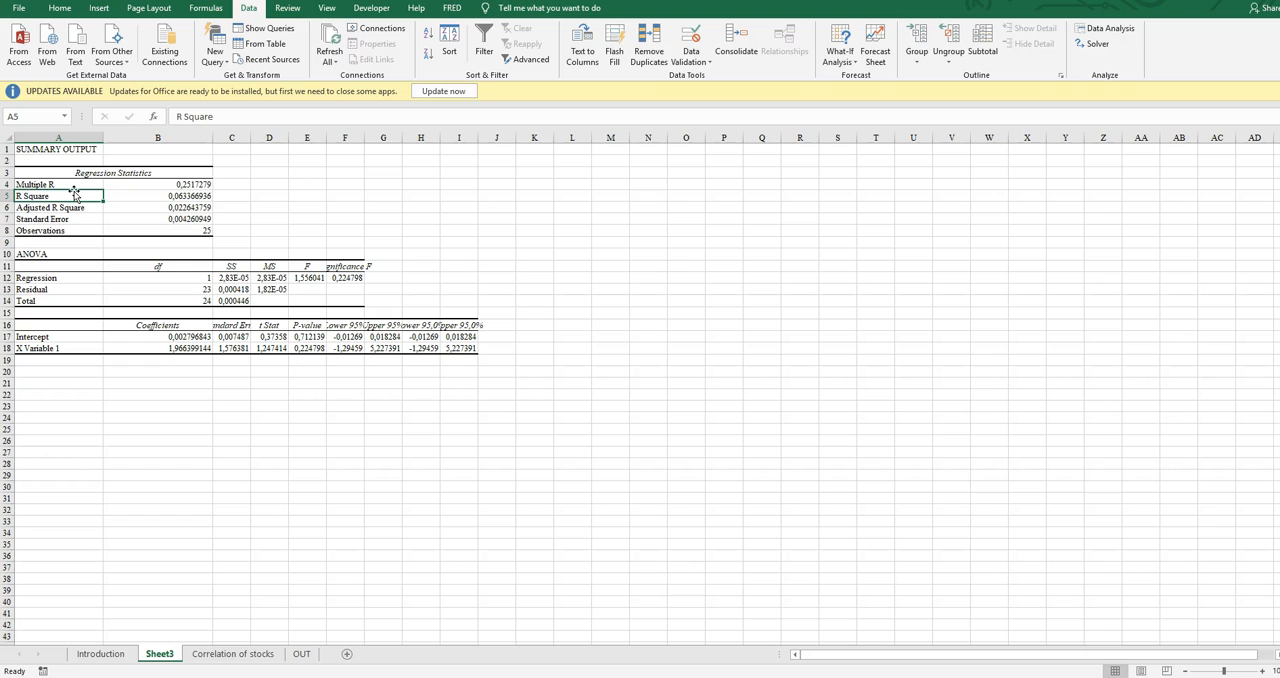
{"action": "key", "text": "Right"}
{"action": "key", "text": "Right"}
{"action": "key", "text": "Right"}
{"action": "key", "text": "Left"}
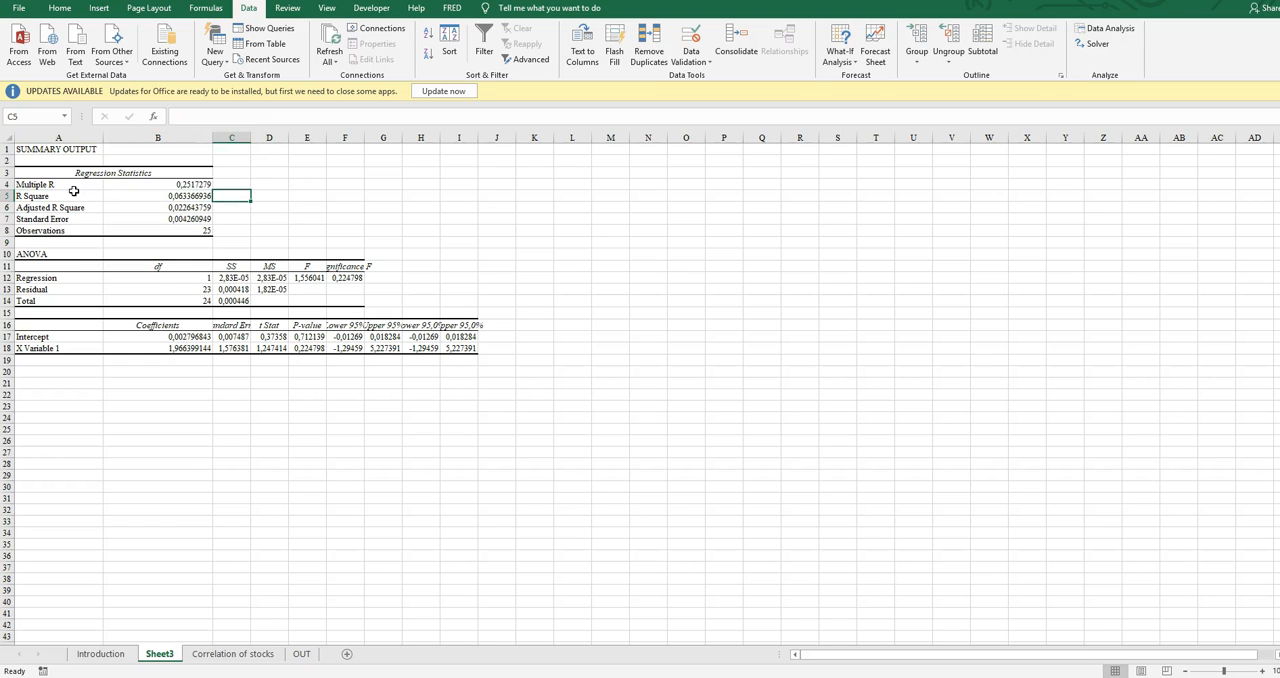
{"action": "type", "text": "+"}
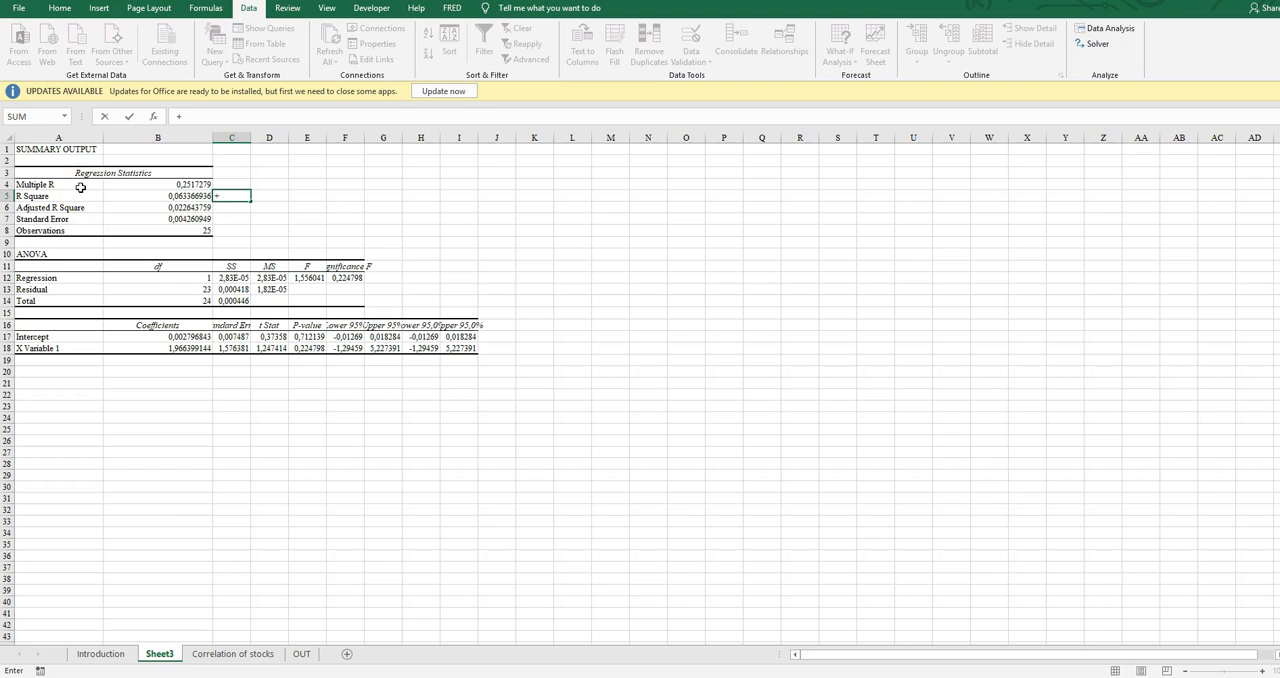
{"action": "type", "text": "sqrt"}
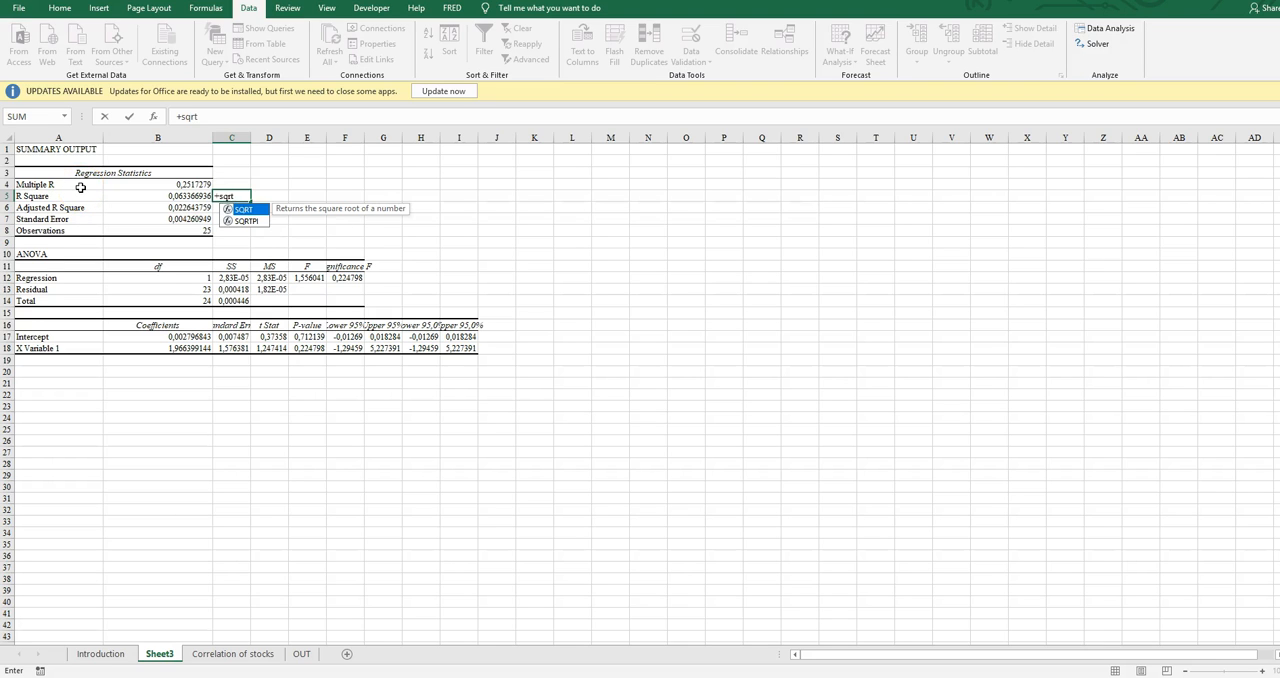
{"action": "type", "text": "/"}
{"action": "key", "text": "BackSpace"}
{"action": "type", "text": "(B5"}
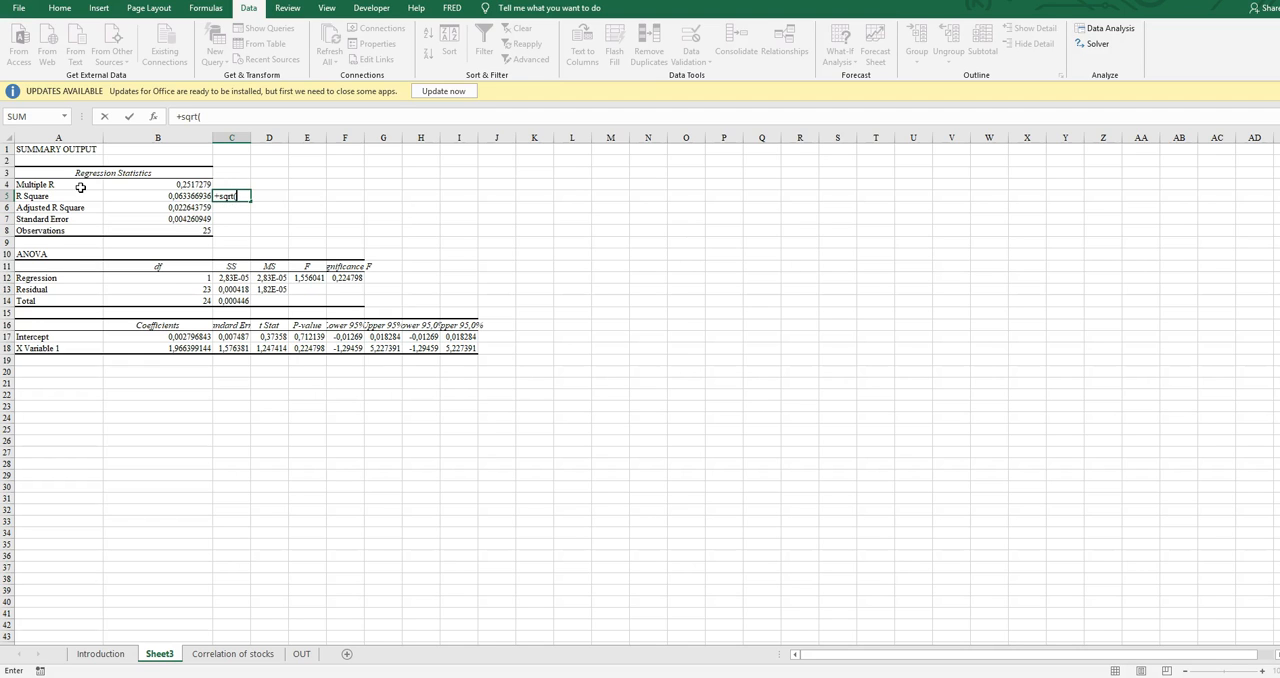
{"action": "key", "text": "Left"}
{"action": "type", "text": ")"}
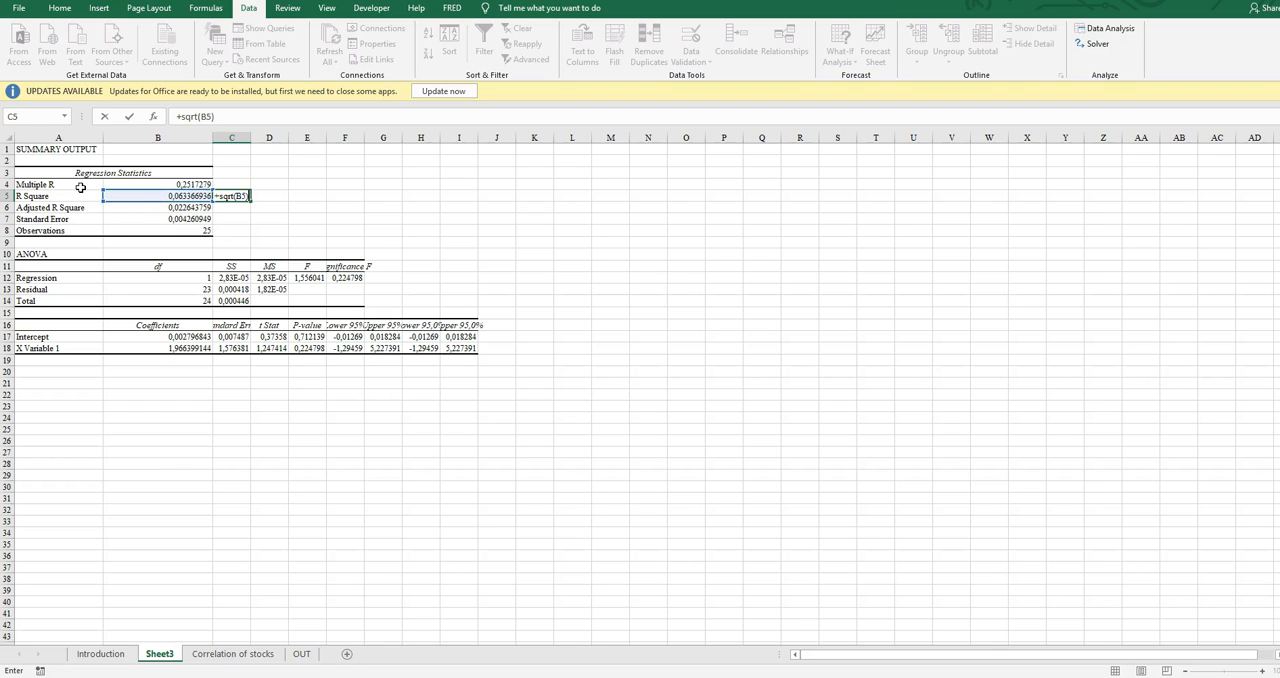
{"action": "key", "text": "ctrl+Return"}
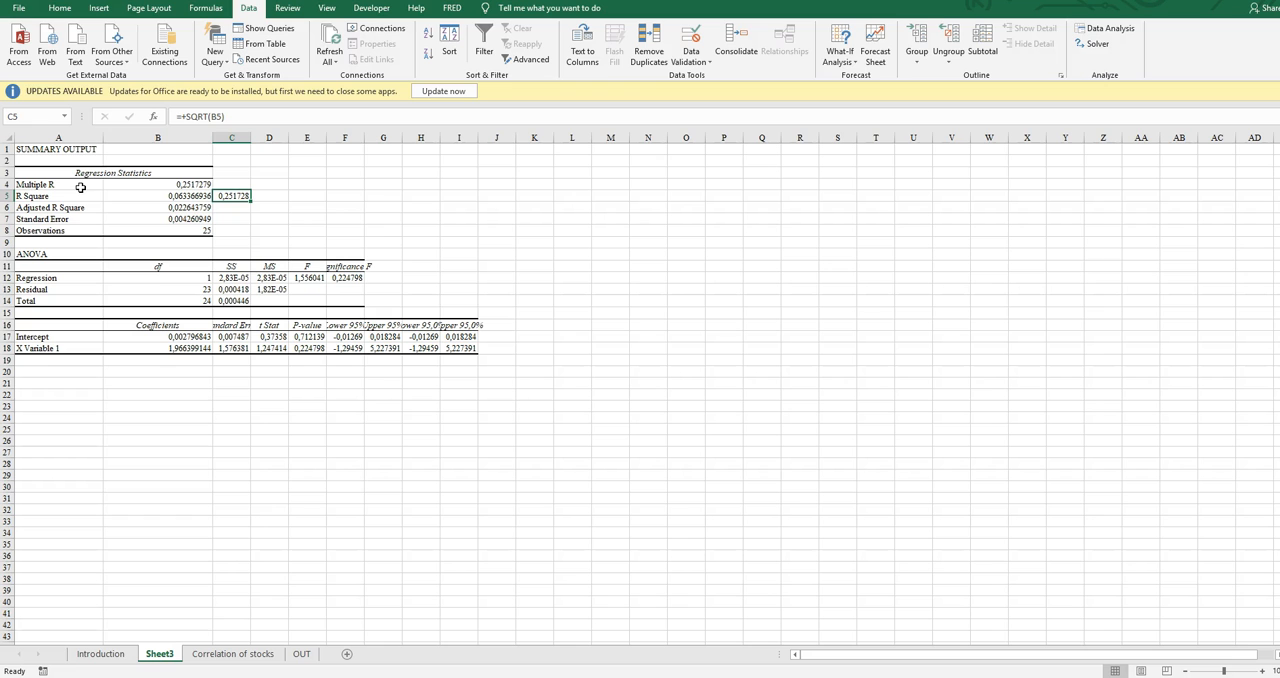
Copy the square root result from C5 and paste it as a value into J11 of the Correlation of stocks sheet
{"action": "key", "text": "ctrl+c"}
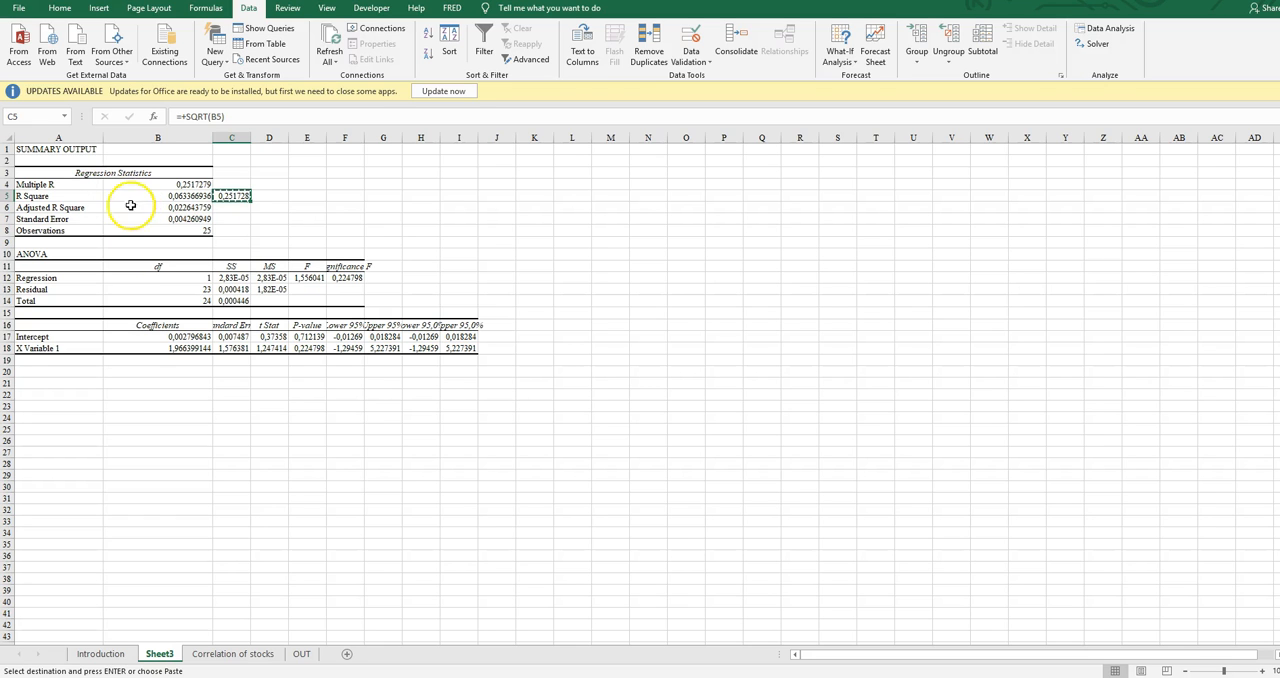
{"action": "left_click", "coordinate": [236, 653]}
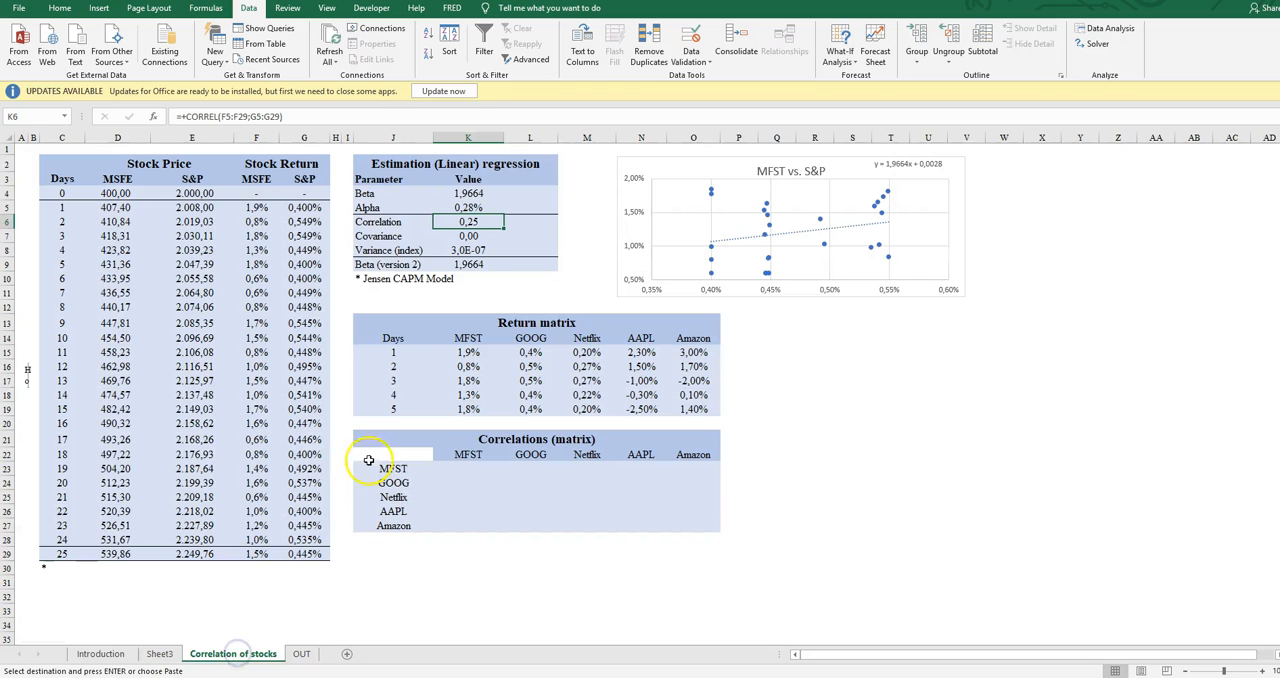
{"action": "left_click", "coordinate": [387, 294]}
{"action": "key", "text": "ctrl+v"}
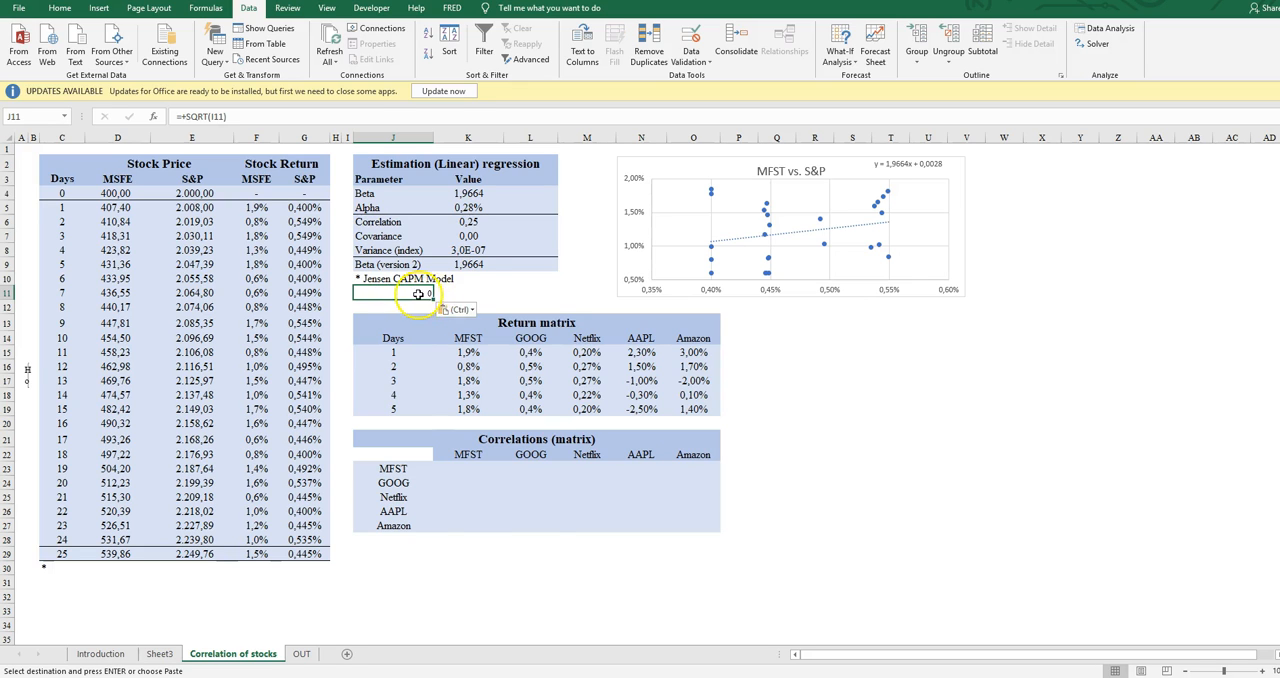
{"action": "right_click", "coordinate": [418, 294]}
{"action": "left_click", "coordinate": [457, 366]}
{"action": "left_click", "coordinate": [362, 323]}
{"action": "left_click", "coordinate": [507, 461]}
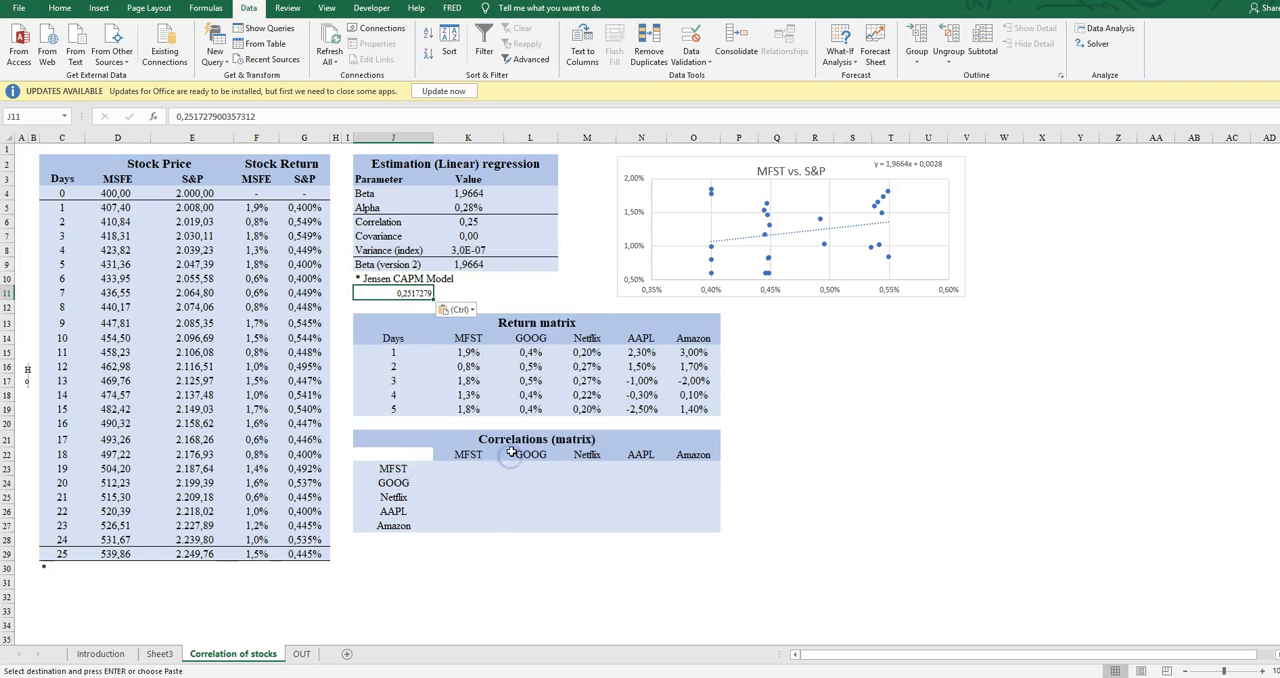
{"action": "key", "text": "Right"}
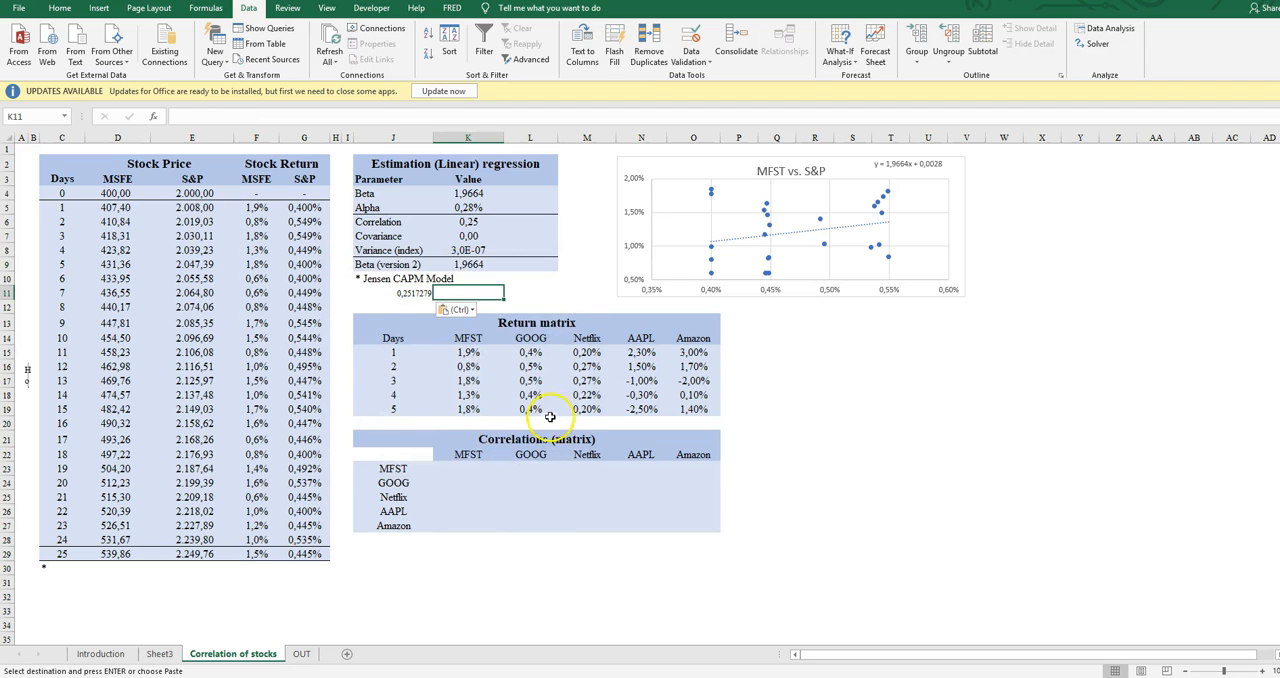
Format the Correlation value in K6 and the pasted check value in J11 to five decimals
{"action": "left_click", "coordinate": [474, 220]}
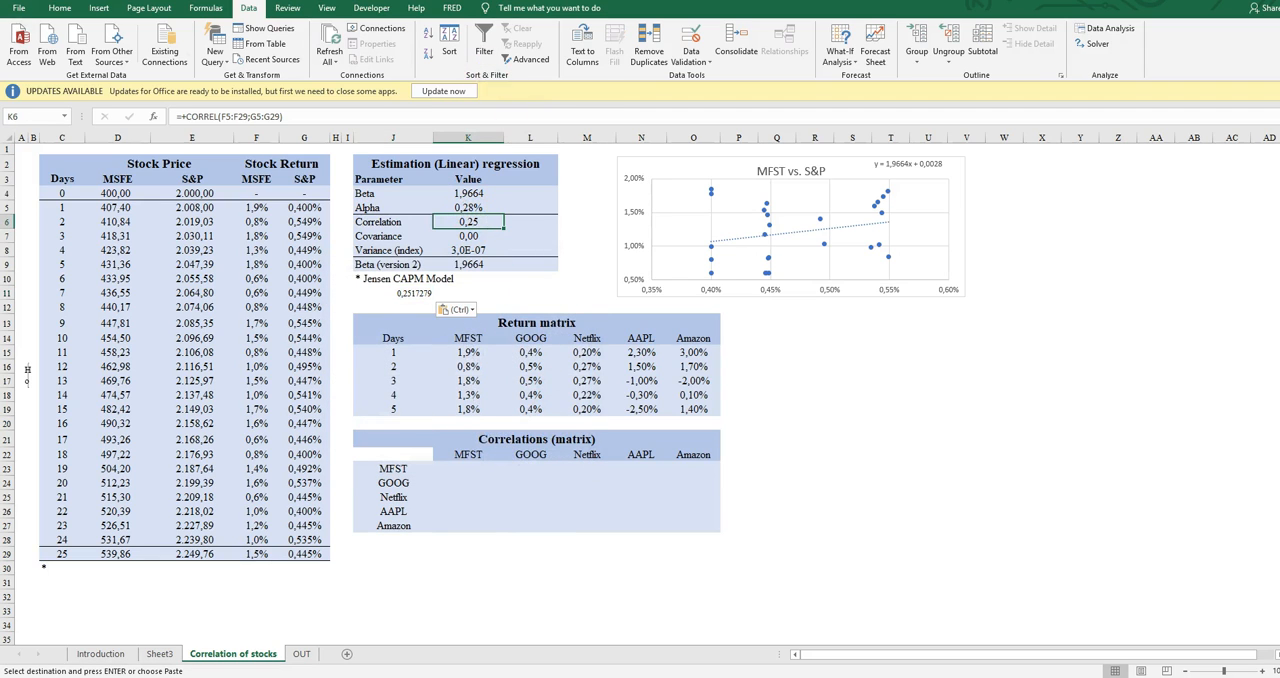
{"action": "left_click", "coordinate": [62, 8]}
{"action": "left_click", "coordinate": [508, 56]}
{"action": "left_click", "coordinate": [508, 56]}
{"action": "left_click", "coordinate": [508, 56]}
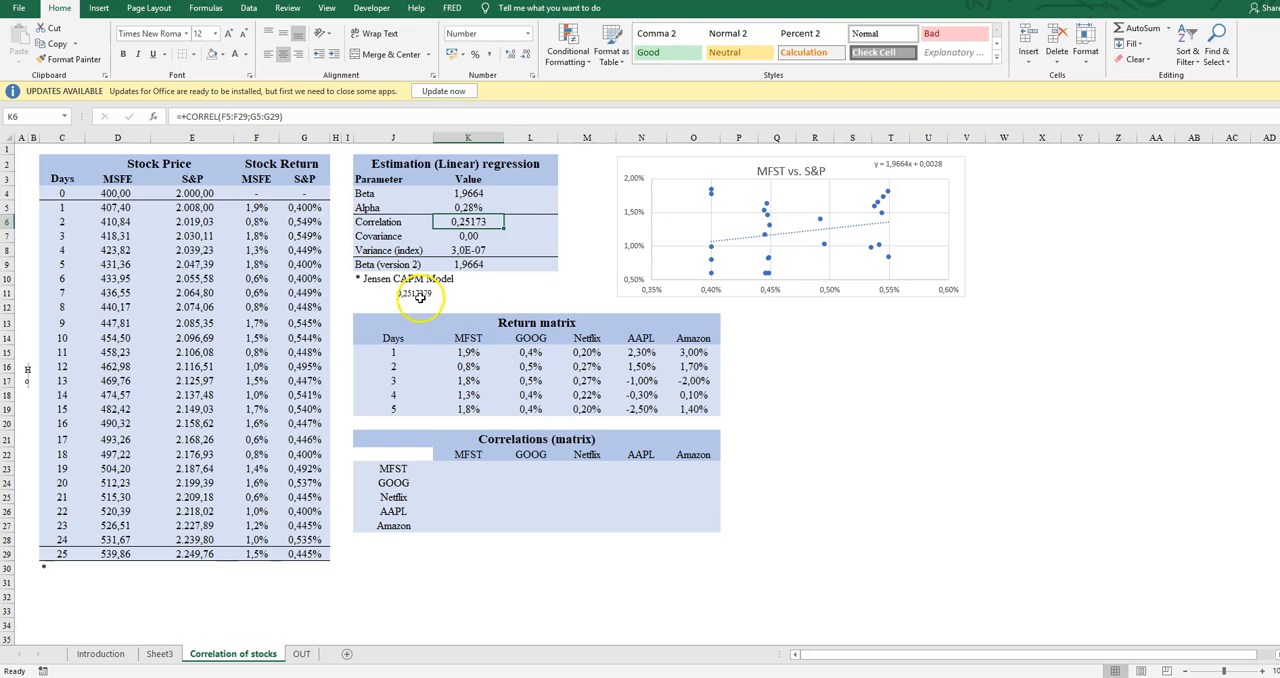
{"action": "left_click", "coordinate": [414, 292]}
{"action": "left_click", "coordinate": [525, 56]}
{"action": "left_click", "coordinate": [525, 56]}
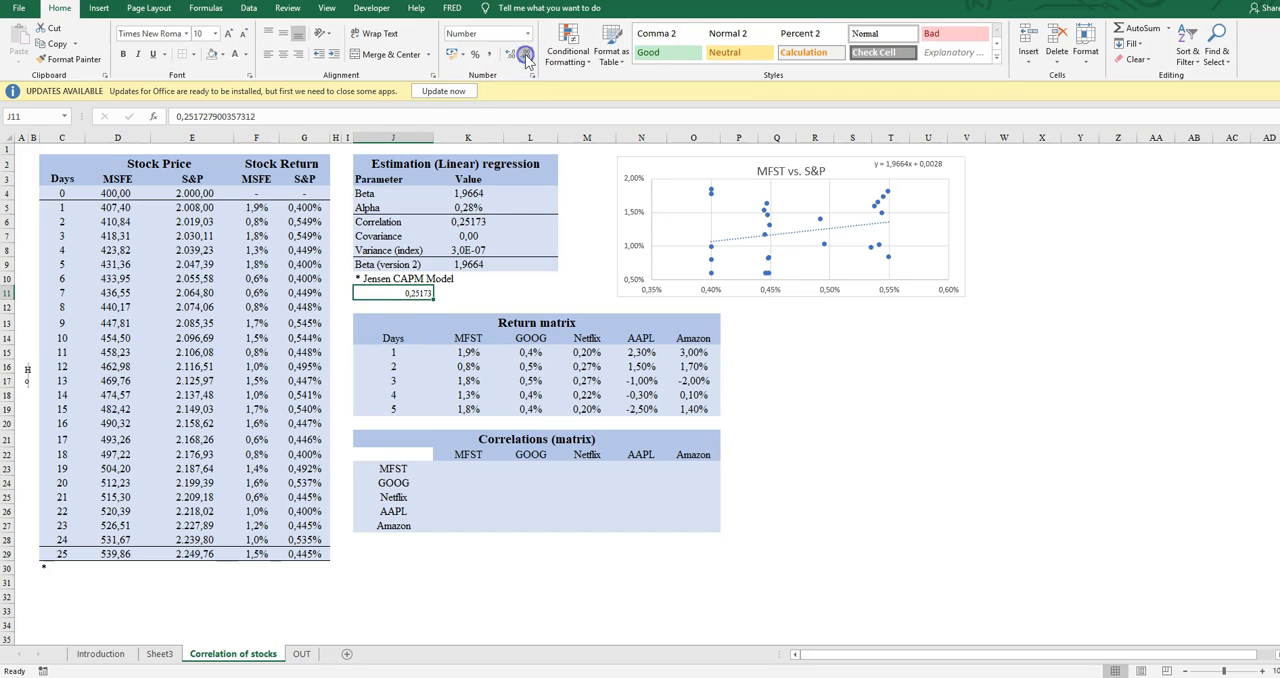
Clear the pasted check value from J11 below the Estimation (Linear) regression table
{"action": "key", "text": "BackSpace"}
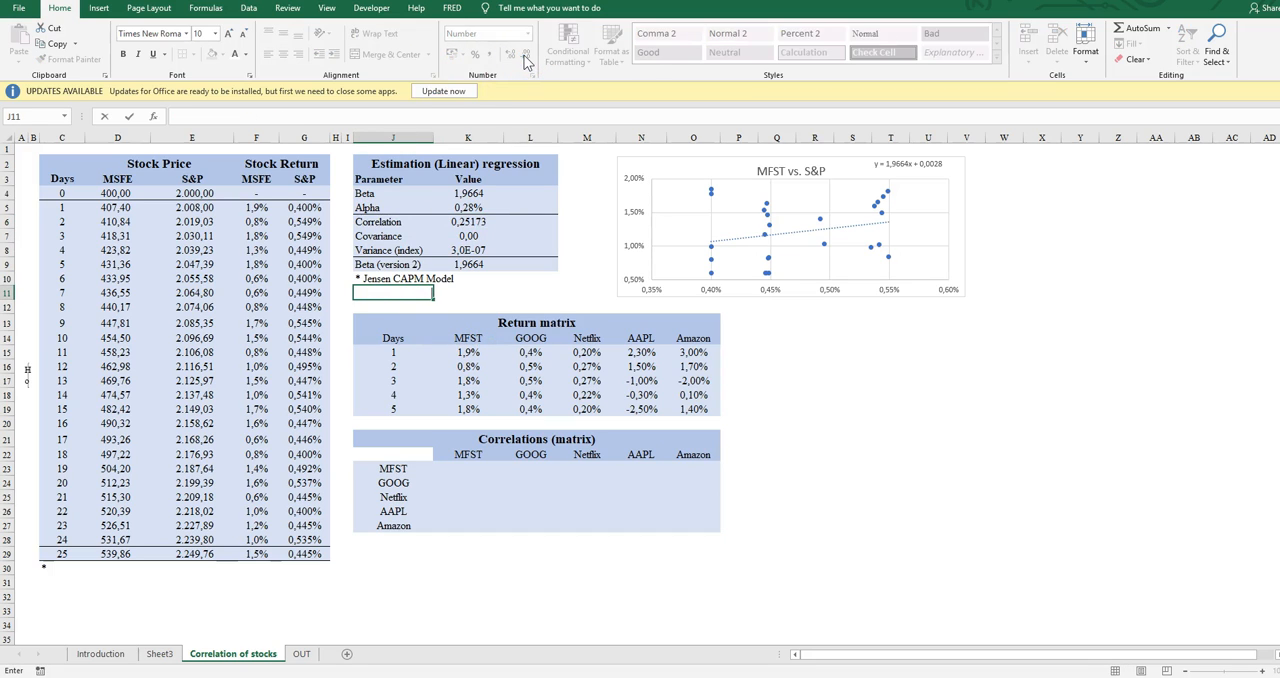
{"action": "key", "text": "Return"}
{"action": "key", "text": "Up"}
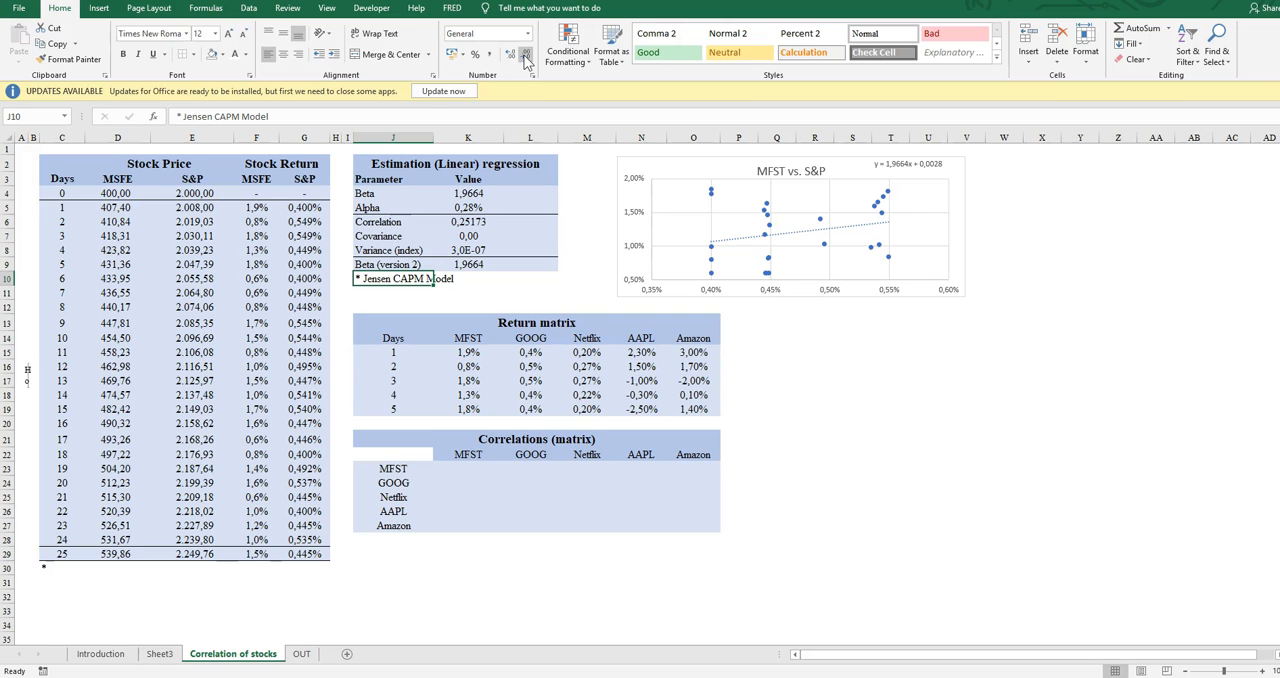
Review the stock column headings of the Return matrix, from MFST through Amazon
{"action": "key", "text": "Return"}
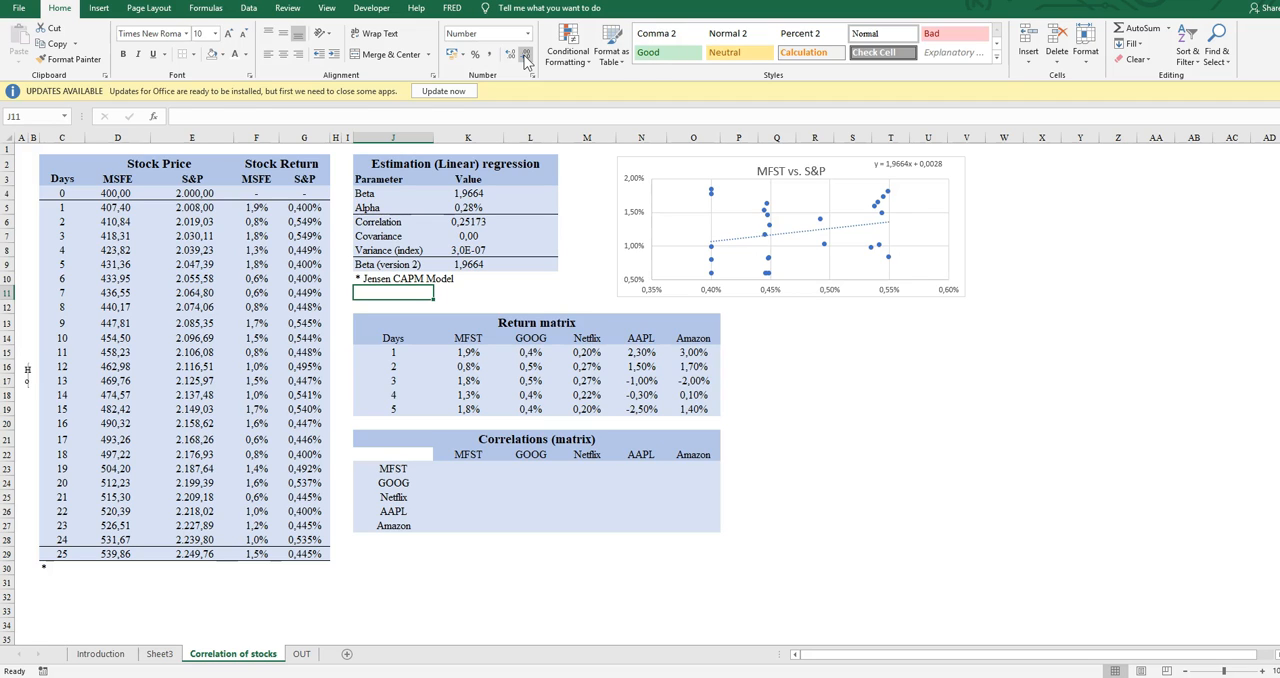
{"action": "key", "text": "Down"}
{"action": "key", "text": "Down"}
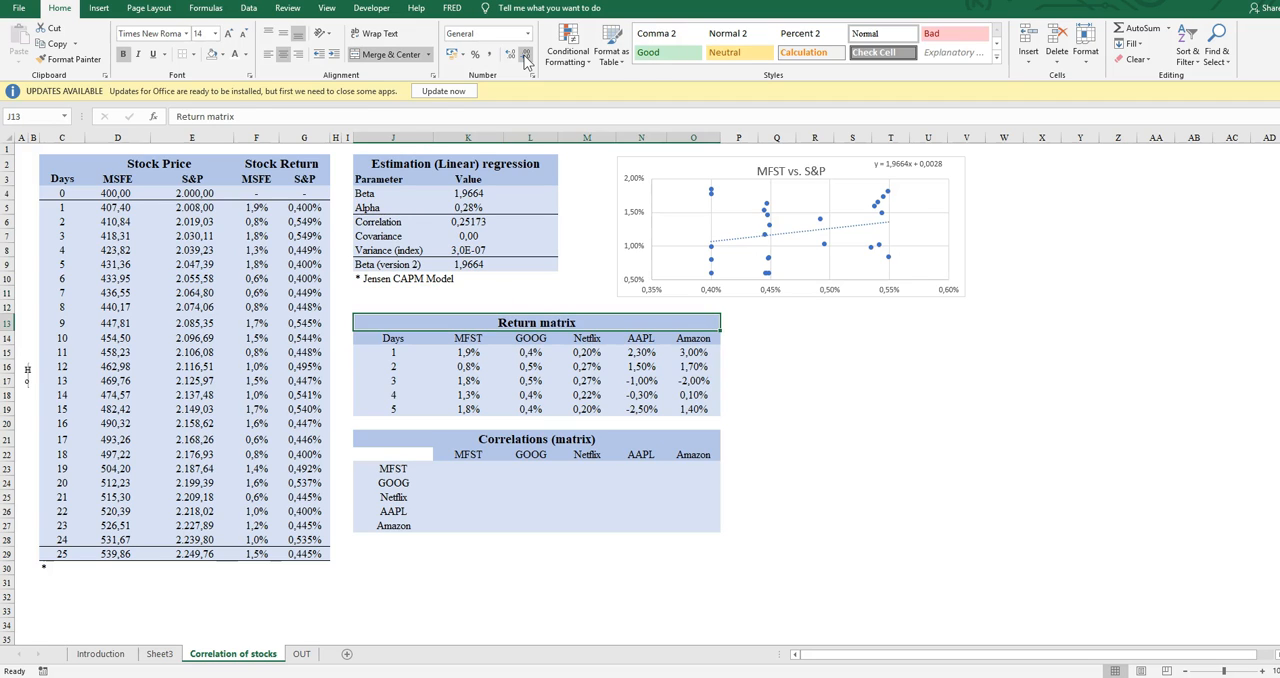
{"action": "key", "text": "Down"}
{"action": "key", "text": "Right"}
{"action": "key", "text": "Right"}
{"action": "key", "text": "Right"}
{"action": "key", "text": "Right"}
{"action": "key", "text": "Left"}
{"action": "key", "text": "Left"}
{"action": "key", "text": "Left"}
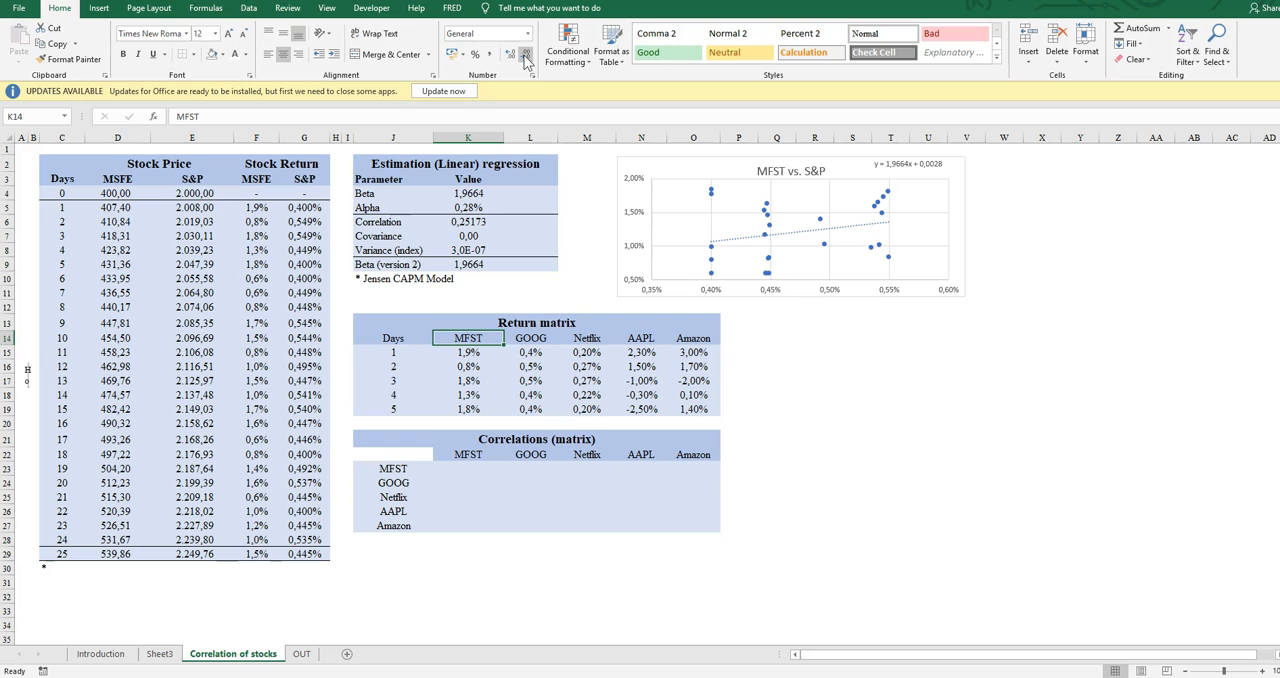
Examine the MFST returns and Days column of the Return matrix, and the day 1 returns across to Amazon
{"action": "key", "text": "Down"}
{"action": "key", "text": "Down"}
{"action": "key", "text": "Down"}
{"action": "key", "text": "Down"}
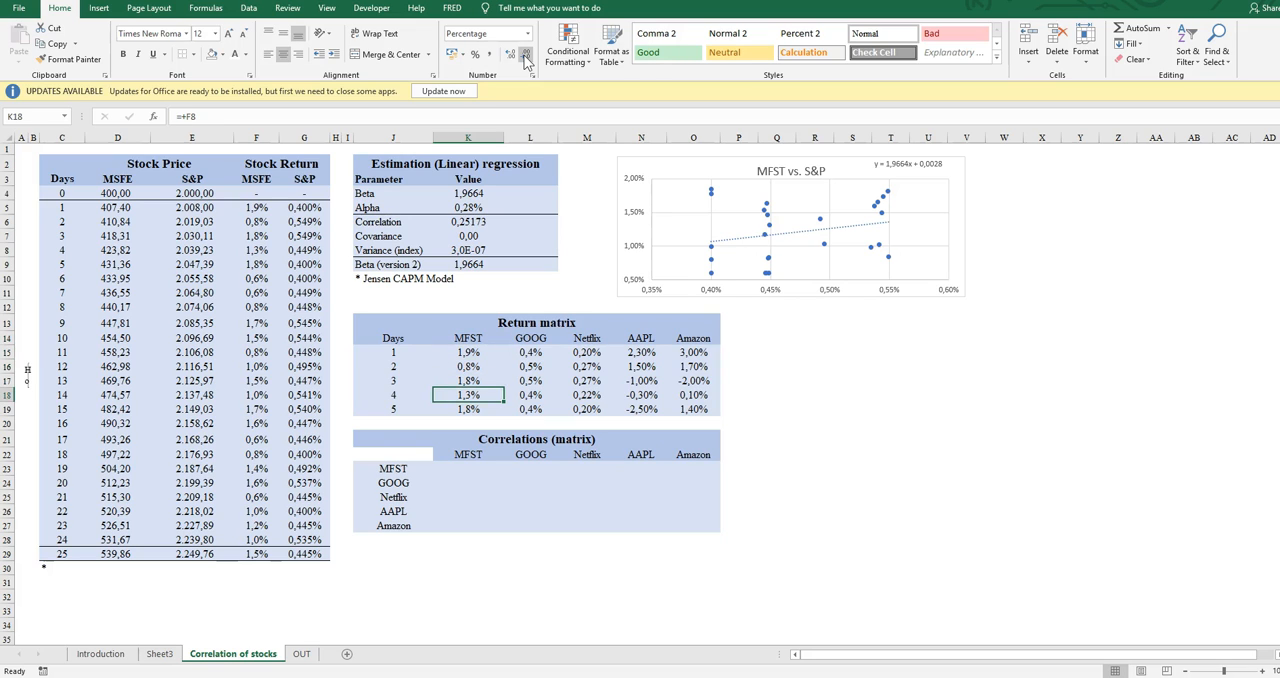
{"action": "key", "text": "Left"}
{"action": "key", "text": "Down"}
{"action": "key", "text": "Up"}
{"action": "key", "text": "Up"}
{"action": "key", "text": "Up"}
{"action": "key", "text": "Up"}
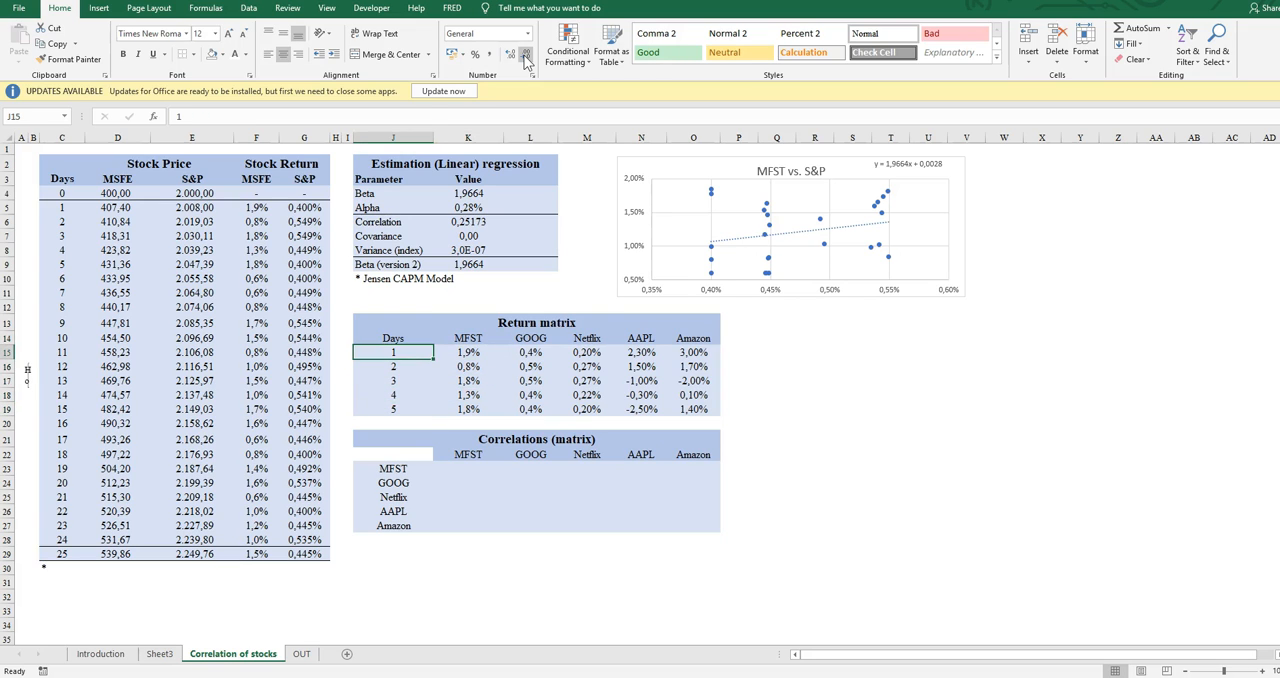
{"action": "key", "text": "Right"}
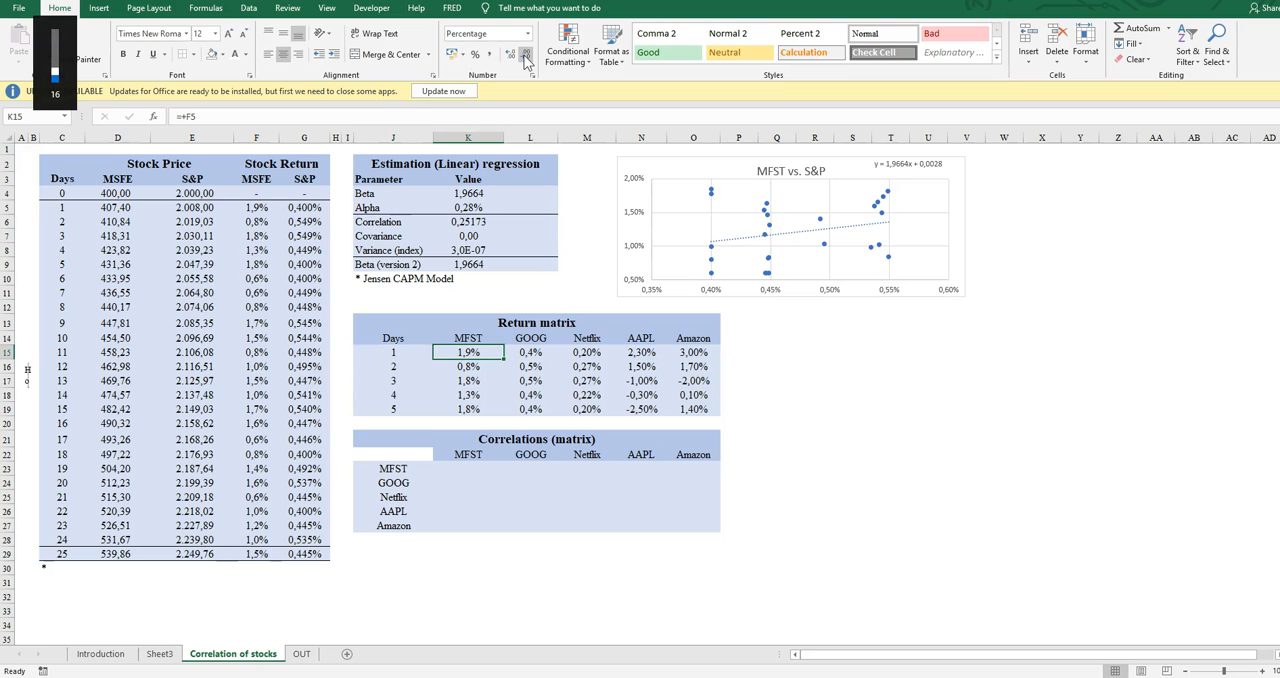
{"action": "key", "text": "Right"}
{"action": "key", "text": "Right"}
{"action": "key", "text": "Right"}
{"action": "key", "text": "Right"}
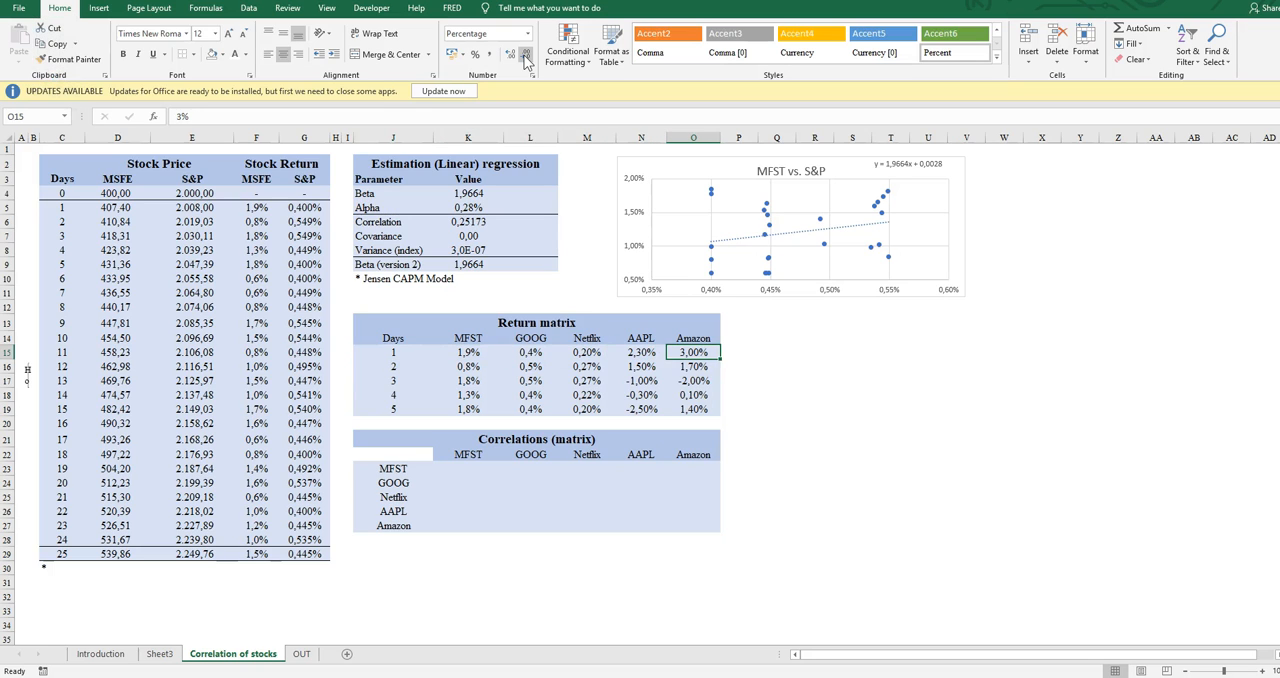
Look over the MFST row of the Correlations (matrix) table across the stock columns
{"action": "key", "text": "Left"}
{"action": "key", "text": "Left"}
{"action": "key", "text": "Left"}
{"action": "key", "text": "Left"}
{"action": "key", "text": "Down"}
{"action": "key", "text": "Down"}
{"action": "key", "text": "Down"}
{"action": "key", "text": "Down"}
{"action": "key", "text": "Down"}
{"action": "key", "text": "Down"}
{"action": "key", "text": "Down"}
{"action": "key", "text": "Down"}
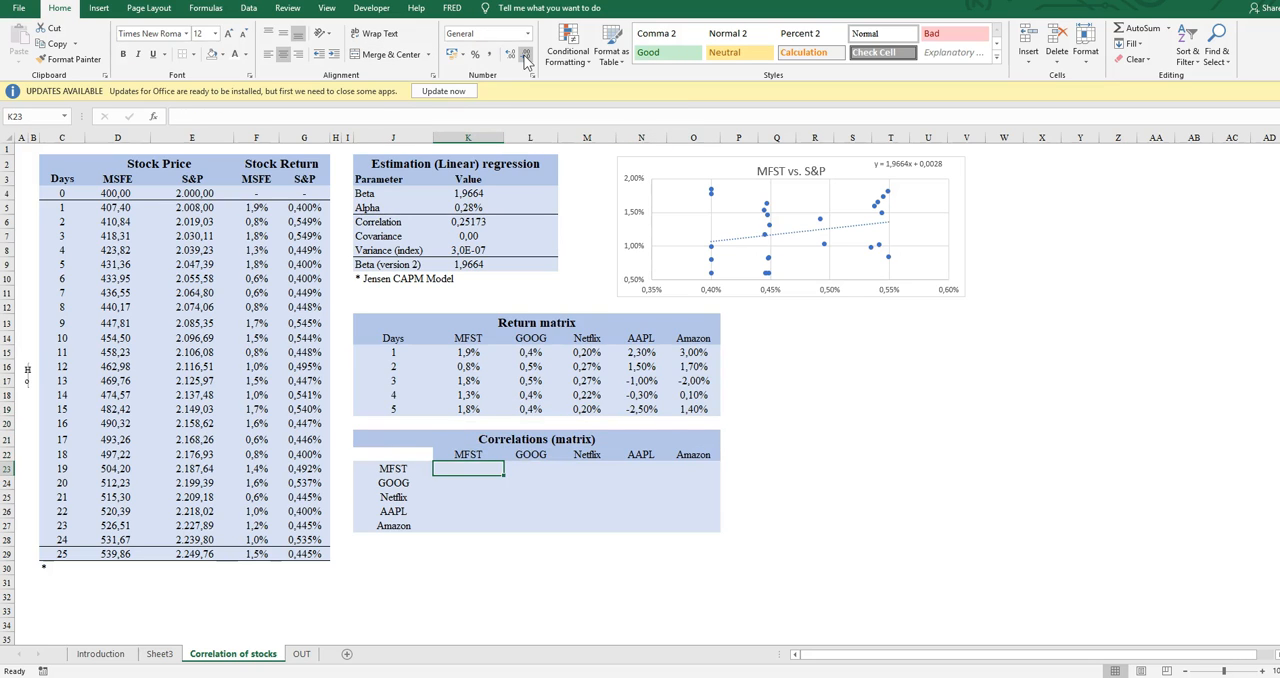
{"action": "type", "text": "+"}
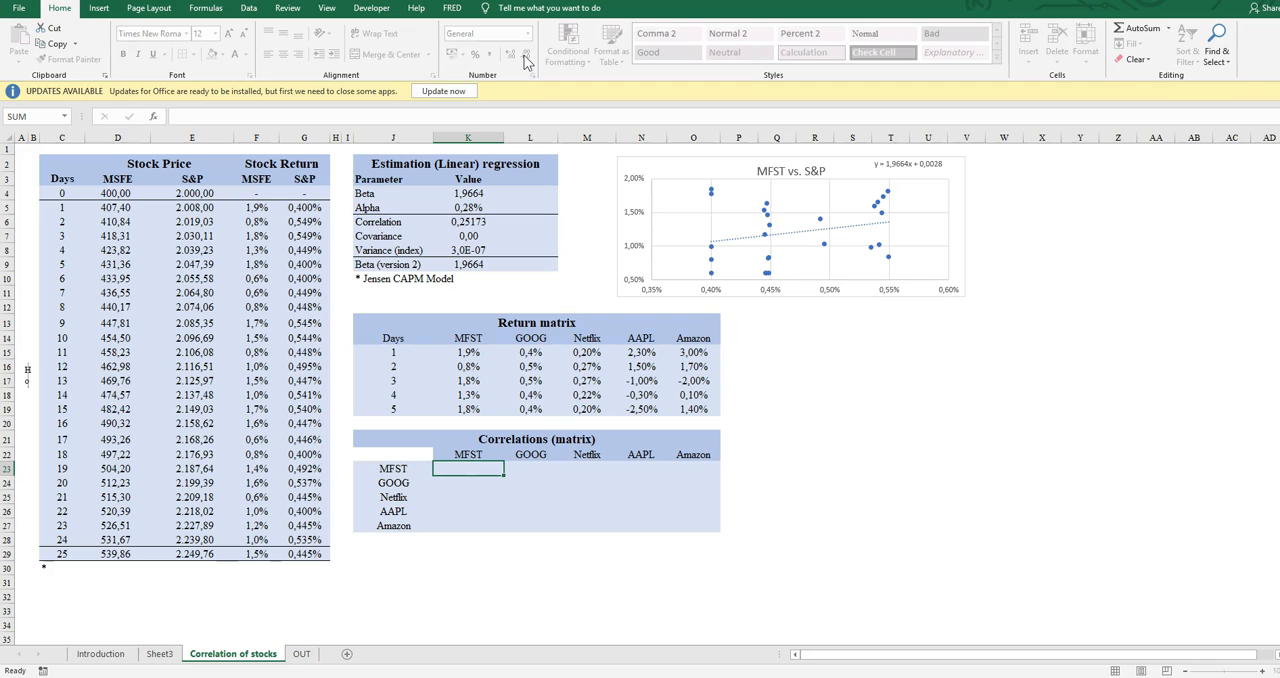
{"action": "key", "text": "Right"}
{"action": "key", "text": "Right"}
{"action": "key", "text": "Right"}
{"action": "key", "text": "Right"}
{"action": "key", "text": "Left"}
{"action": "key", "text": "Left"}
{"action": "key", "text": "Left"}
{"action": "key", "text": "Left"}
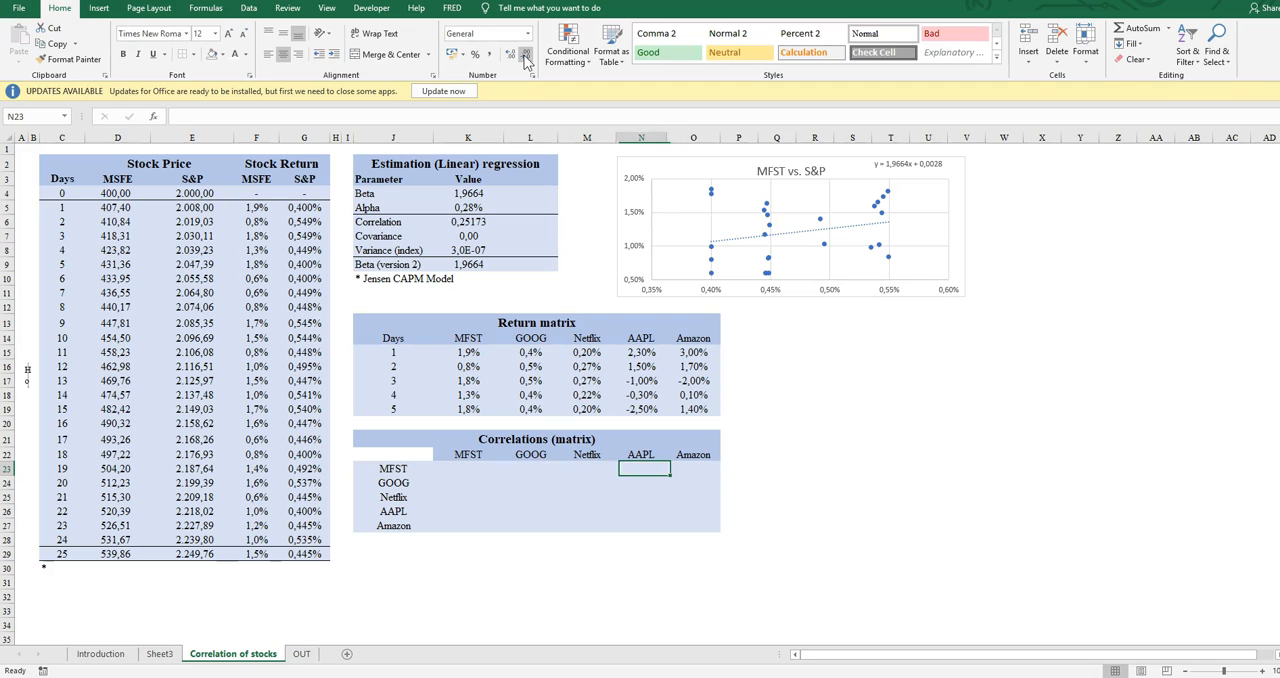
Highlight the return data K15:O19 in the Return matrix to review the inputs for the correlation matrix
{"action": "key", "text": "Up"}
{"action": "key", "text": "Up"}
{"action": "key", "text": "Up"}
{"action": "key", "text": "Up"}
{"action": "key", "text": "Up"}
{"action": "key", "text": "Up"}
{"action": "key", "text": "Up"}
{"action": "key", "text": "Up"}
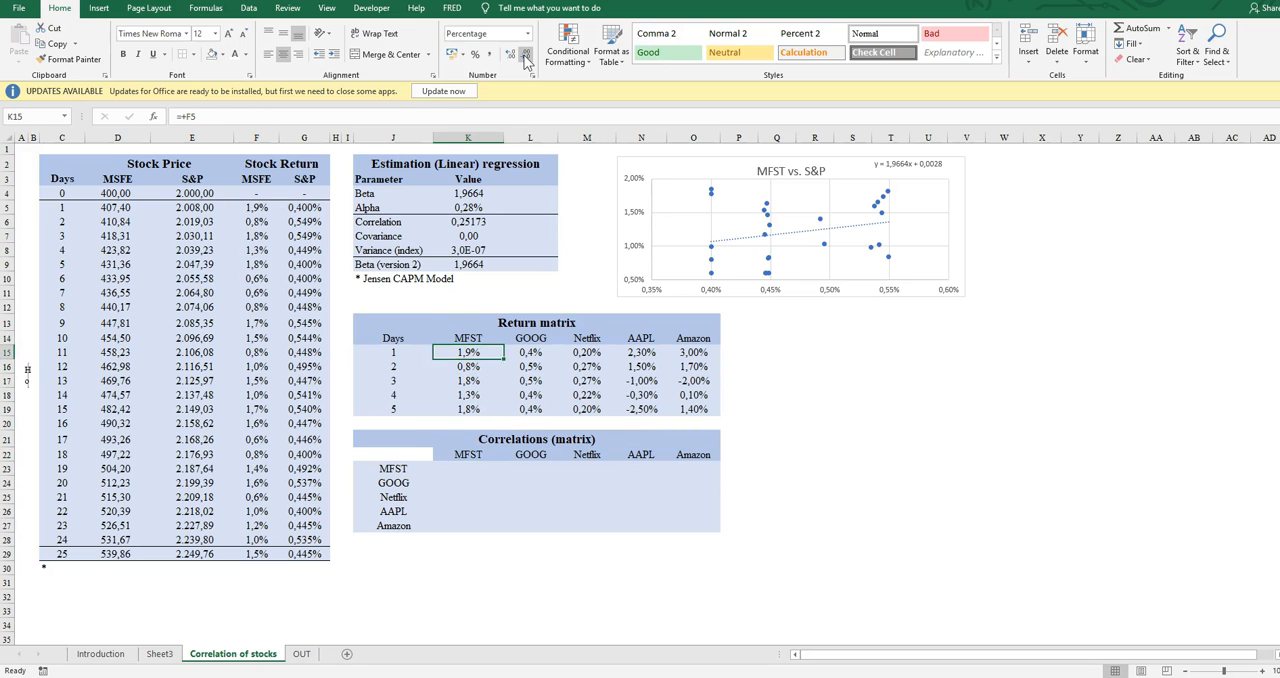
{"action": "key", "text": "shift+Down"}
{"action": "key", "text": "shift+Down"}
{"action": "key", "text": "shift+Down"}
{"action": "key", "text": "shift+Down"}
{"action": "key", "text": "shift+Right"}
{"action": "key", "text": "shift+Right"}
{"action": "key", "text": "shift+Right"}
{"action": "key", "text": "shift+Right"}
{"action": "key", "text": "shift+Right"}
{"action": "key", "text": "shift+Left"}
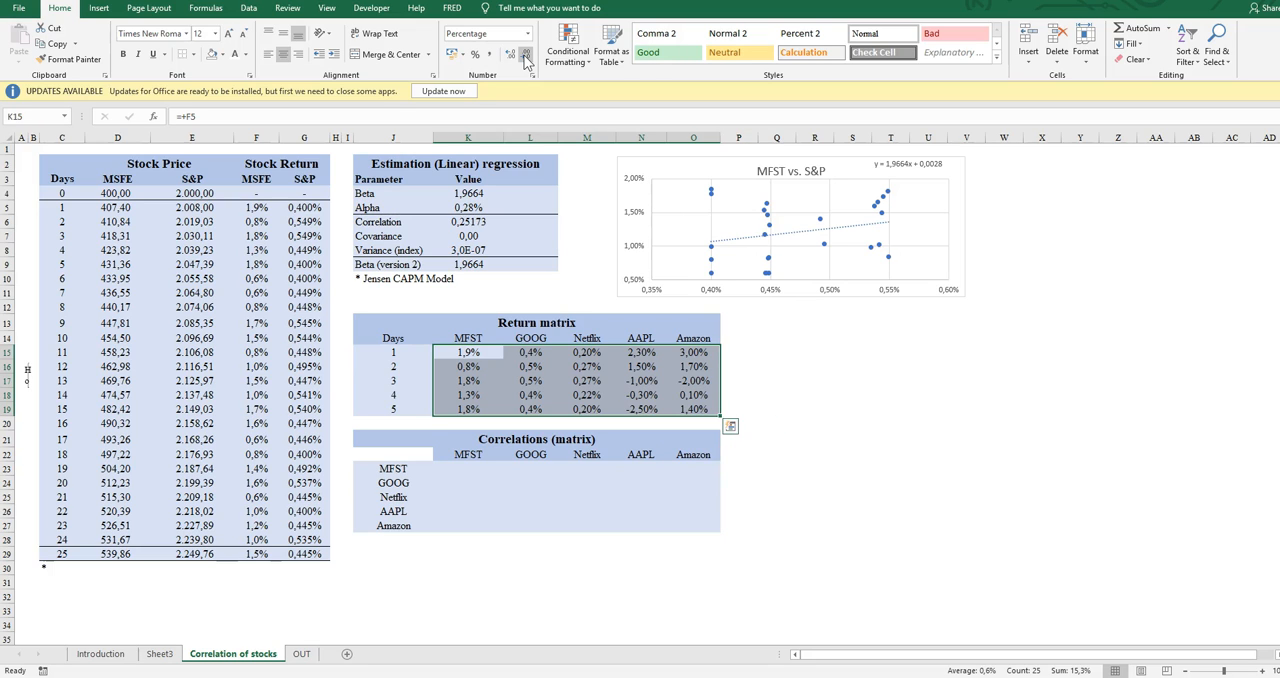
{"action": "key", "text": "Left"}
{"action": "key", "text": "Right"}
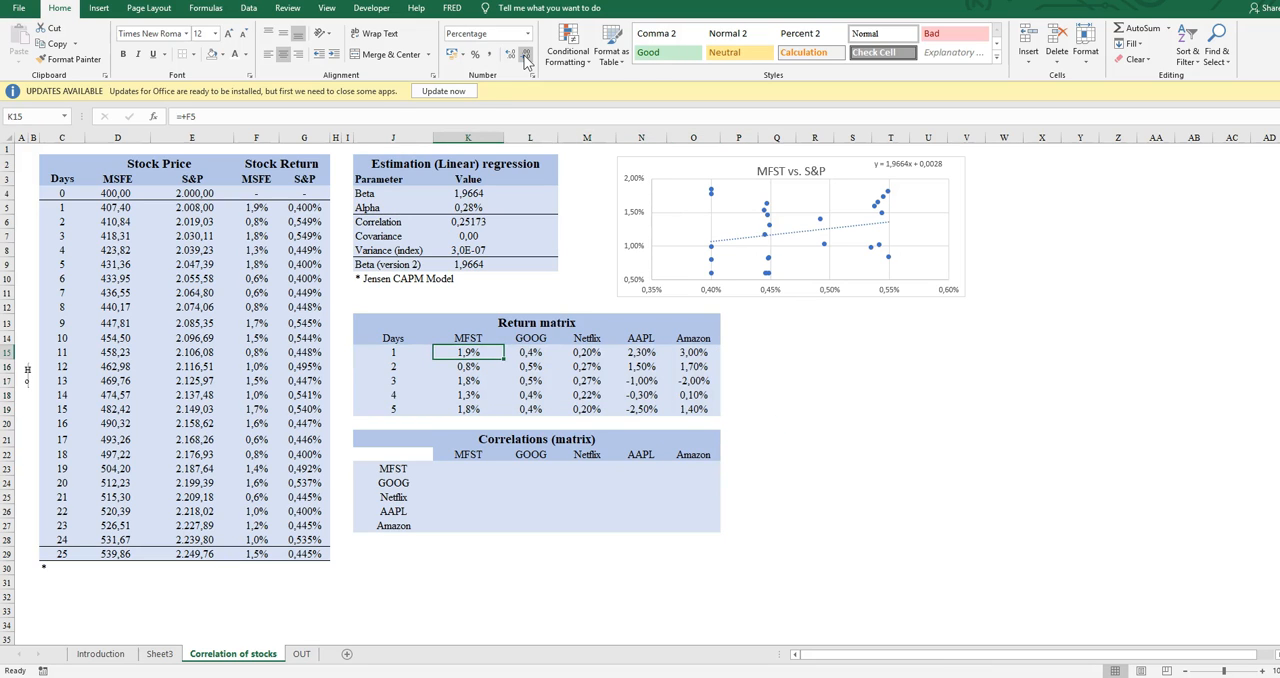
Look from the MFST returns in the Return matrix down to the MFST–MFST cell K23 of the Correlations (matrix) table
{"action": "key", "text": "Right"}
{"action": "key", "text": "Down"}
{"action": "key", "text": "Down"}
{"action": "key", "text": "Down"}
{"action": "key", "text": "Down"}
{"action": "key", "text": "Down"}
{"action": "key", "text": "Down"}
{"action": "key", "text": "Down"}
{"action": "key", "text": "Left"}
{"action": "key", "text": "Down"}
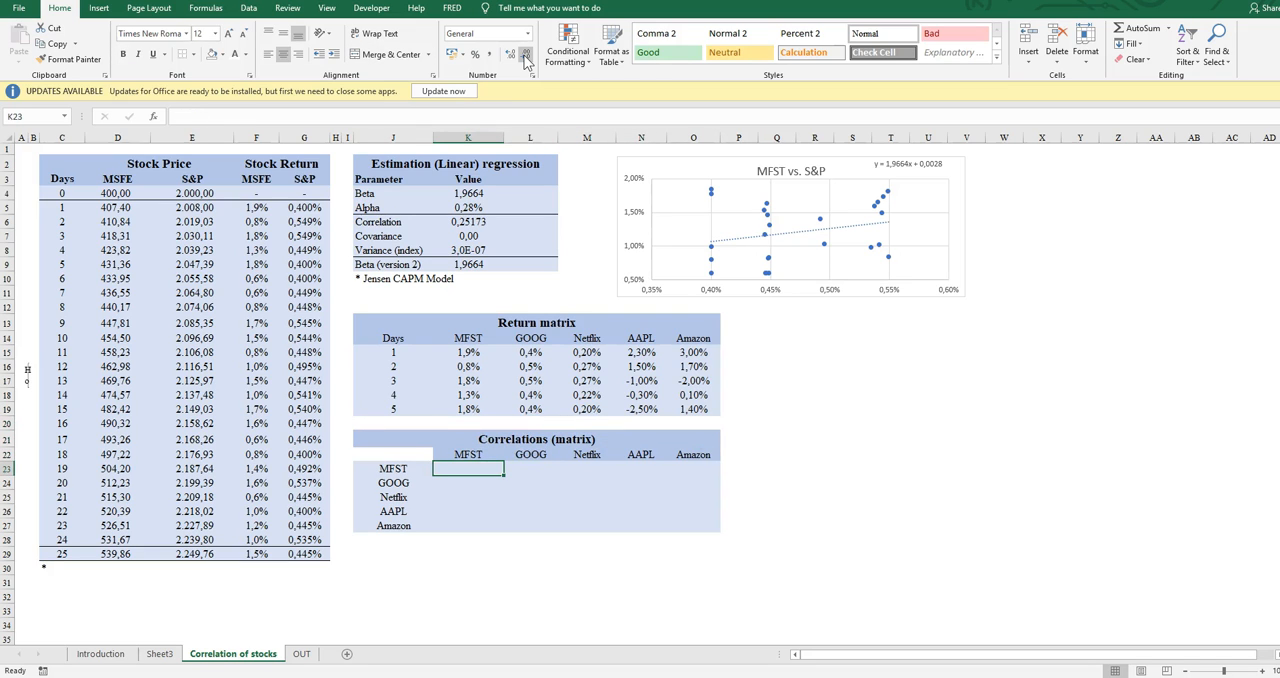
{"action": "key", "text": "XF86AudioLowerVolume"}
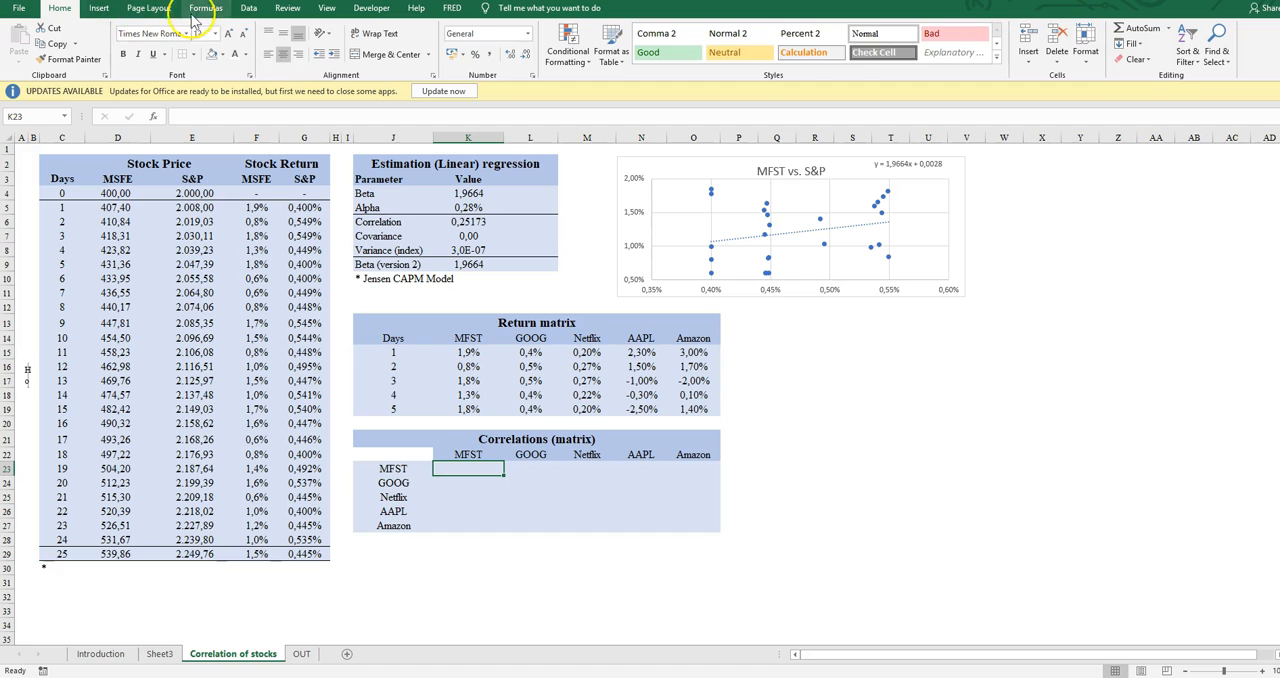
Run the Data Analysis Correlation tool on K15:O19, grouped by columns, with the output on a new worksheet
{"action": "left_click", "coordinate": [248, 8]}
{"action": "left_click", "coordinate": [1100, 28]}
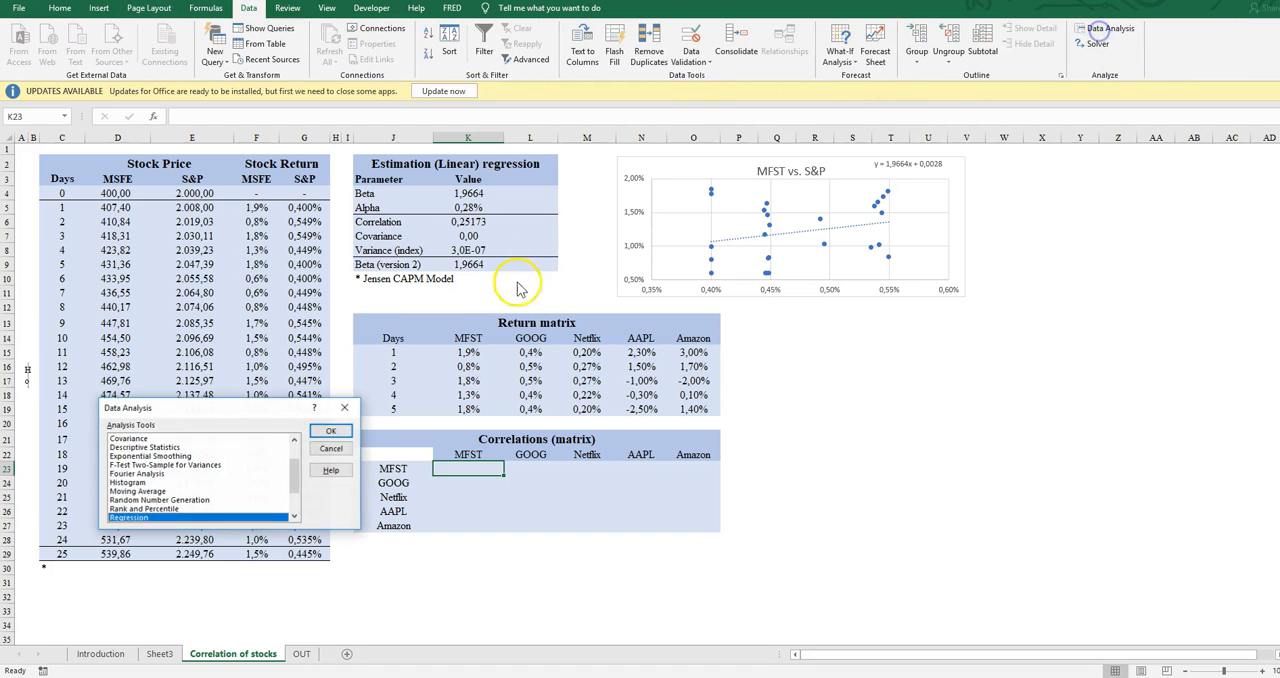
{"action": "left_click", "coordinate": [150, 473]}
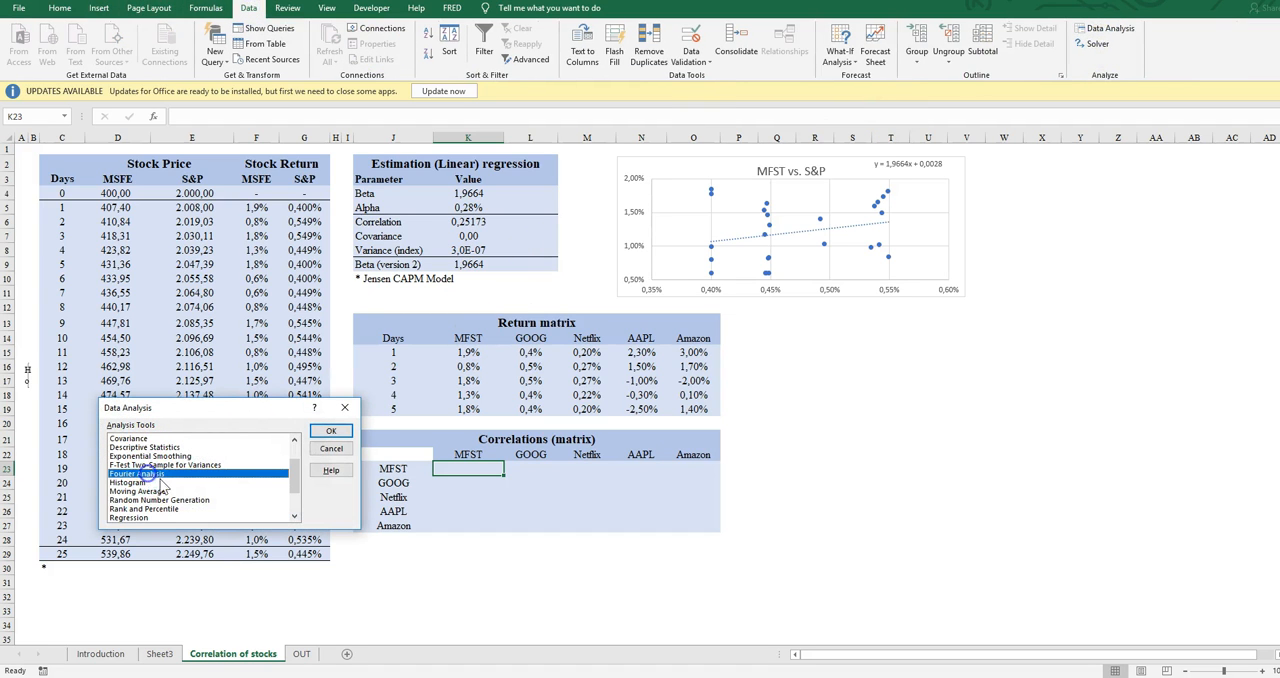
{"action": "scroll", "coordinate": [152, 500], "scroll_direction": "up", "scroll_amount": 1}
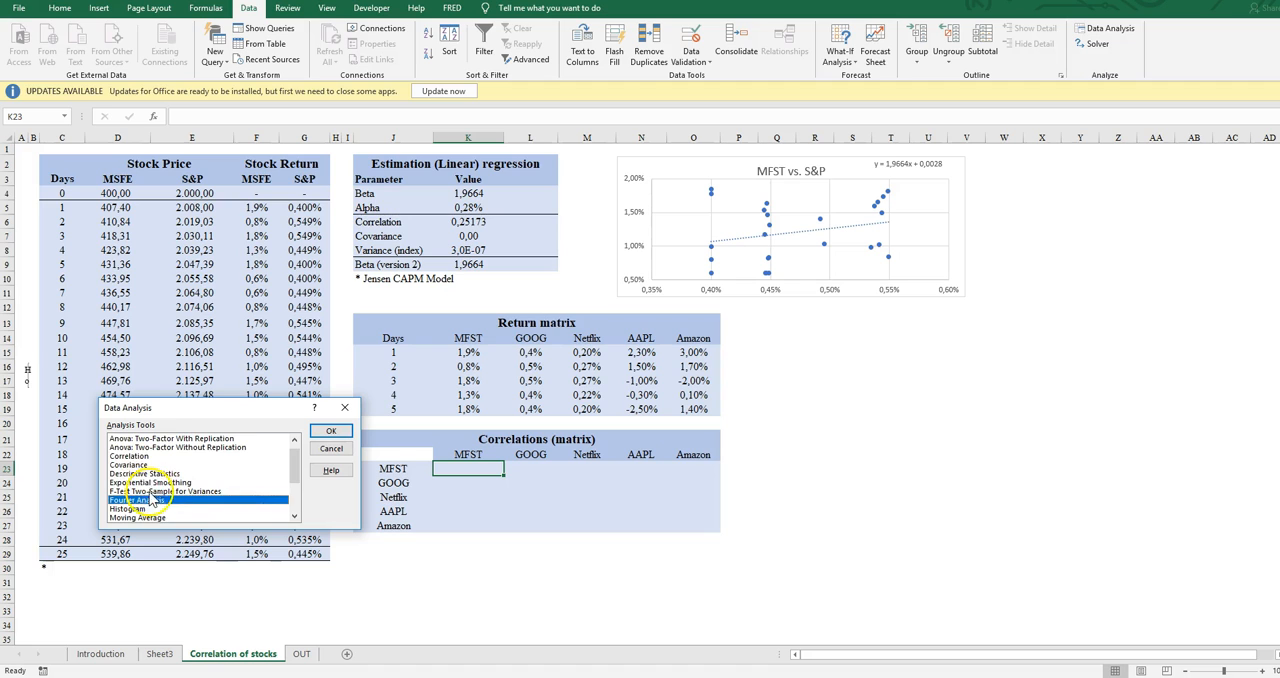
{"action": "left_click", "coordinate": [140, 456]}
{"action": "left_click", "coordinate": [328, 431]}
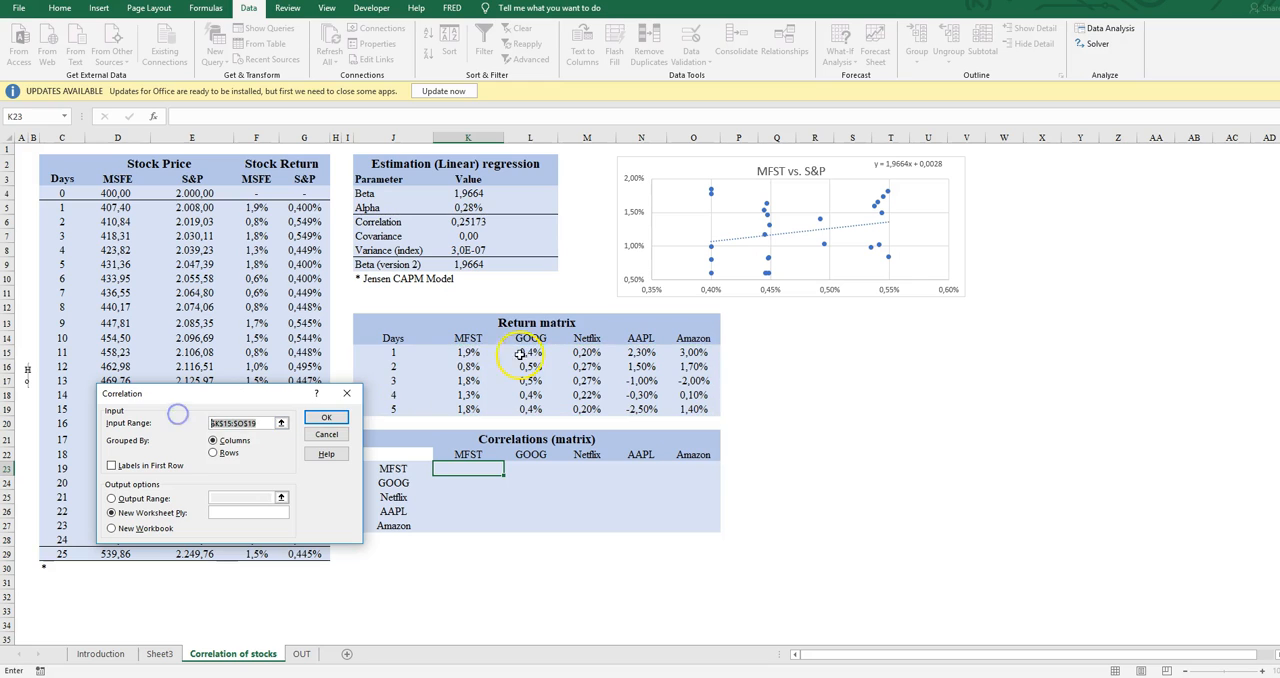
{"action": "left_click_drag", "start_coordinate": [468, 352], "coordinate": [712, 410]}
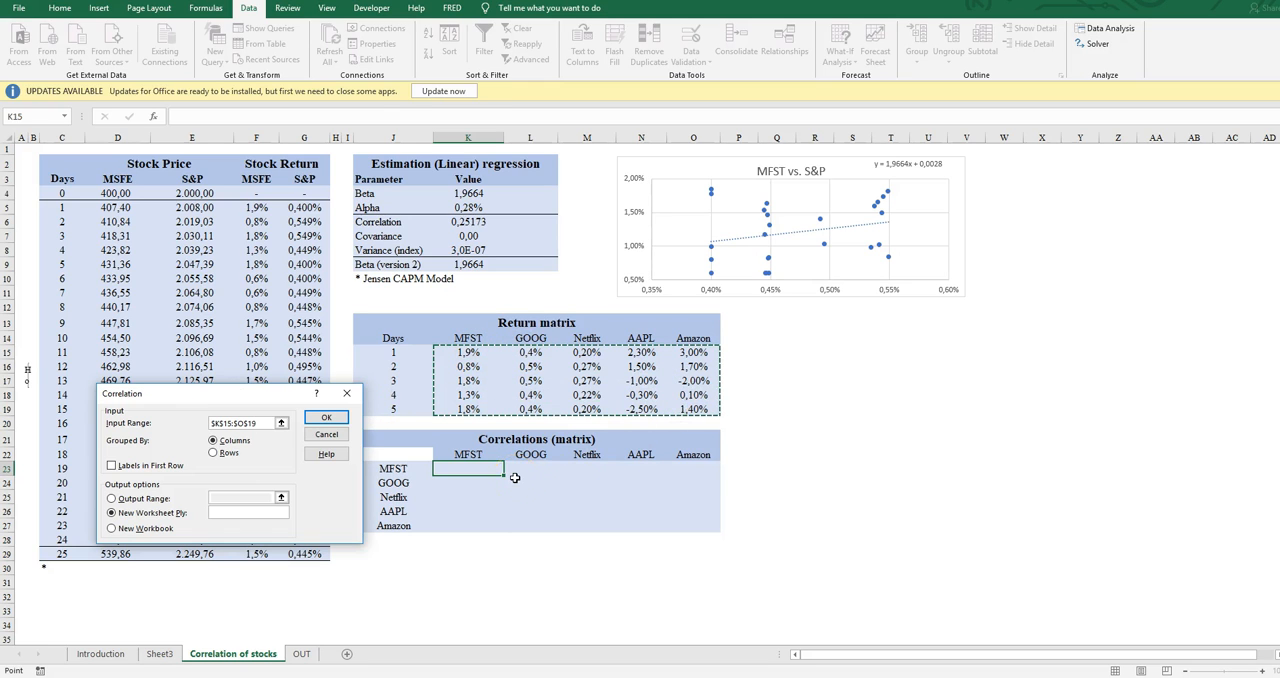
{"action": "left_click", "coordinate": [336, 419]}
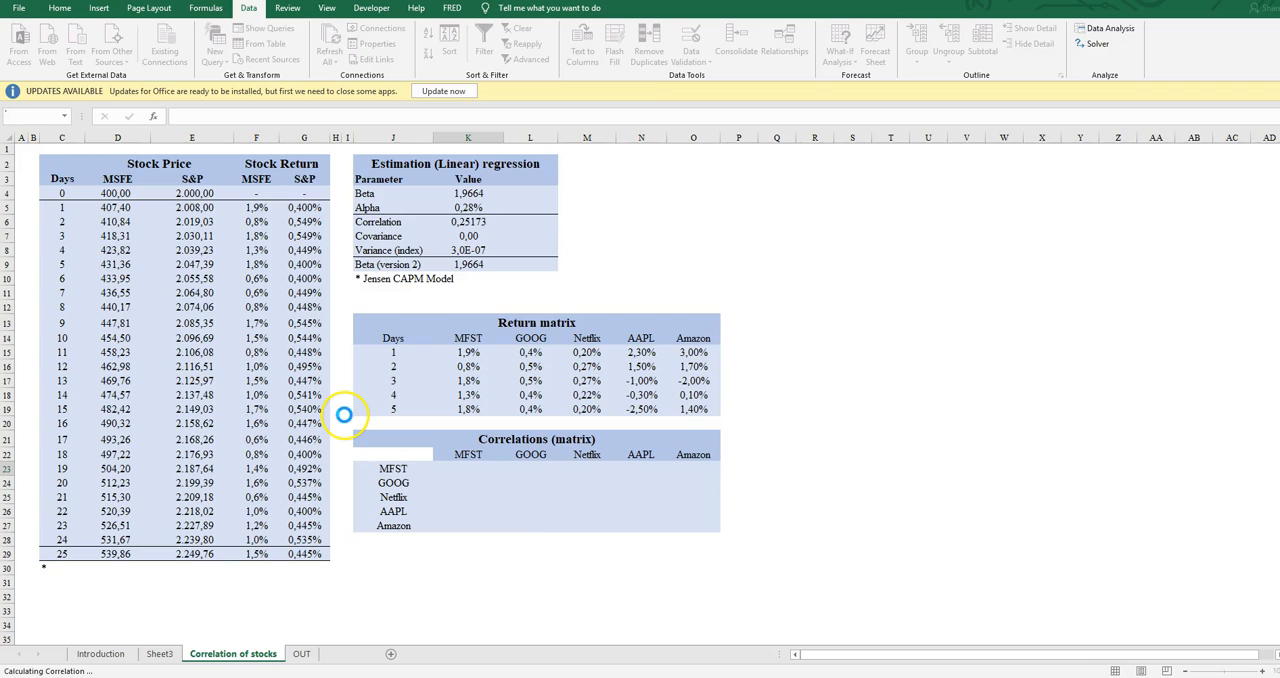
Try to copy the correlation output A1:F6 from Sheet4 and paste it at U16 of the Correlation of stocks sheet
{"action": "key", "text": "ctrl+c"}
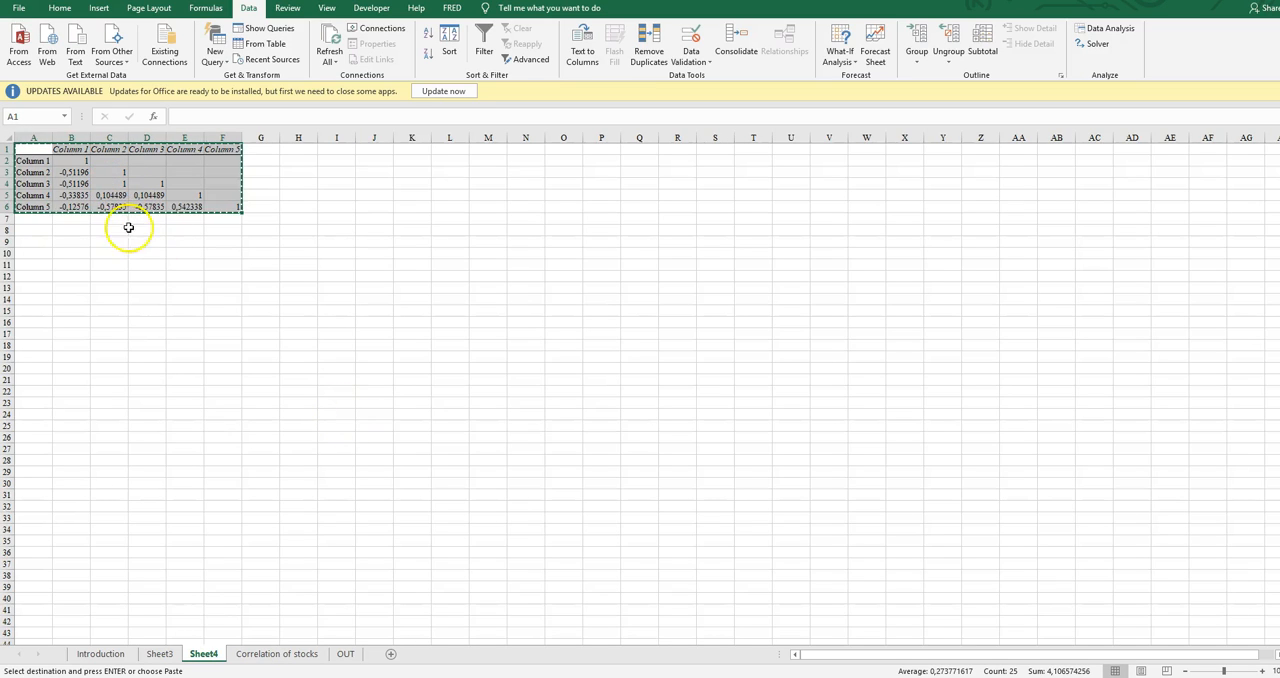
{"action": "left_click", "coordinate": [252, 653]}
{"action": "left_click", "coordinate": [932, 369]}
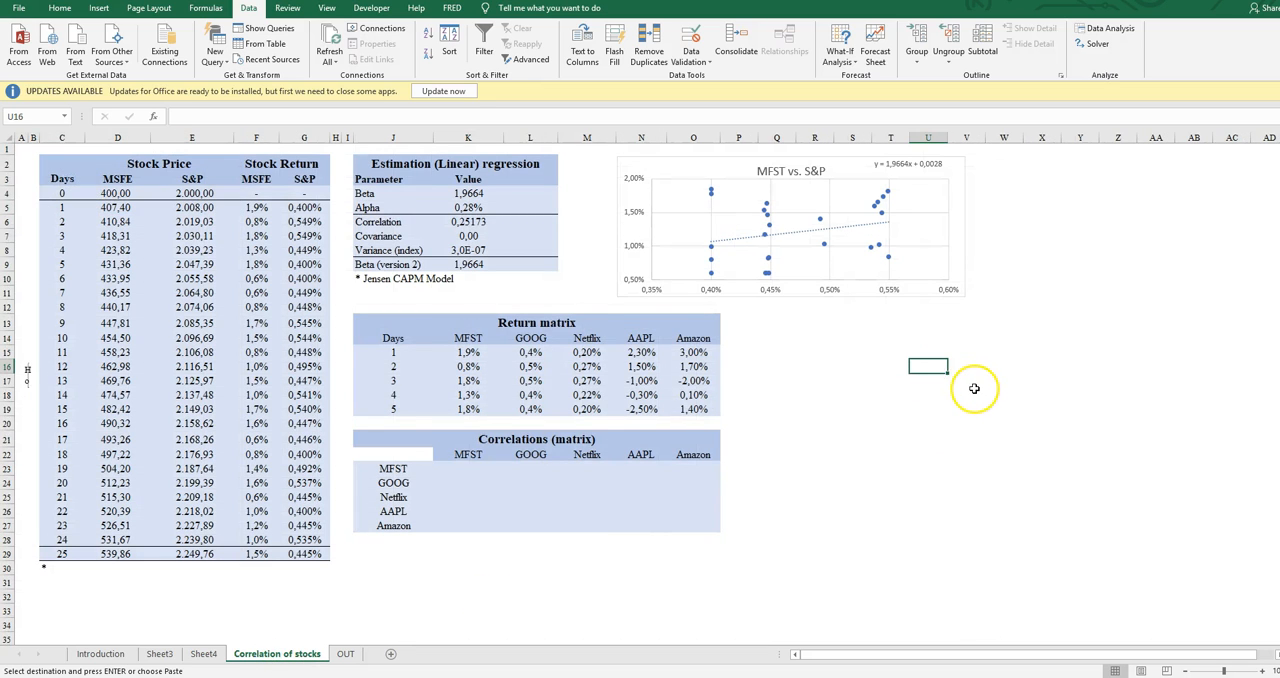
{"action": "right_click", "coordinate": [932, 369]}
{"action": "left_click", "coordinate": [985, 455]}
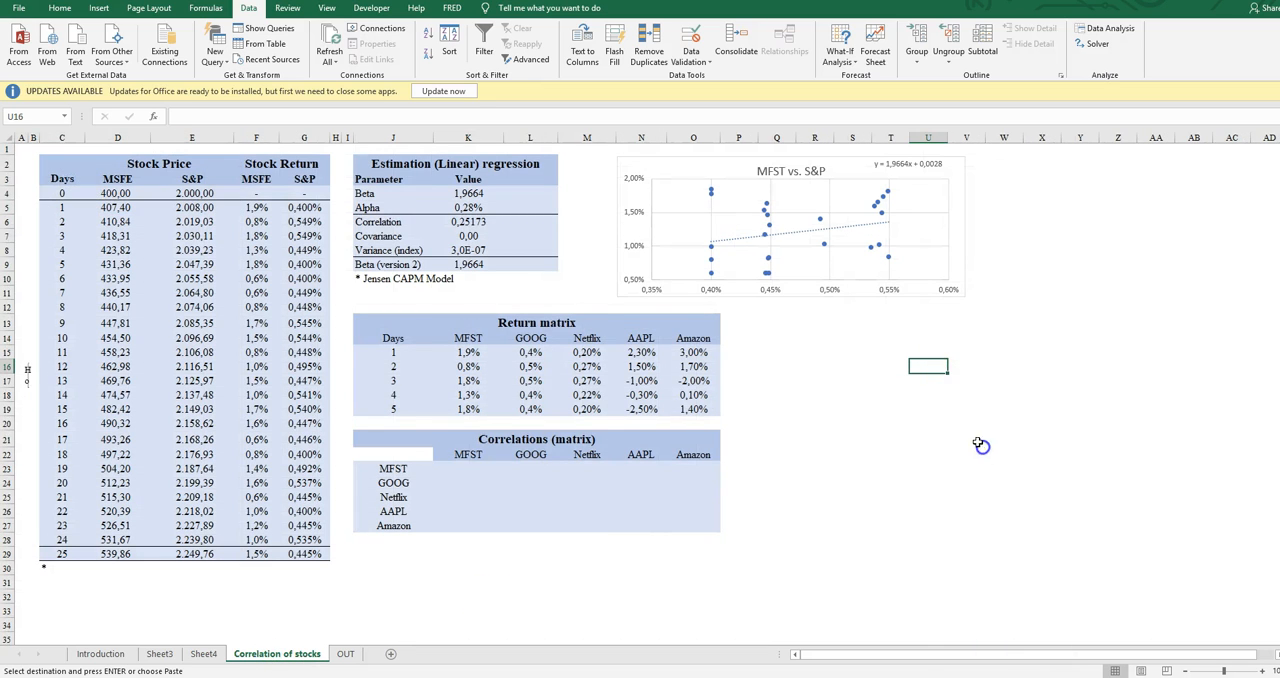
{"action": "left_click", "coordinate": [860, 391]}
{"action": "left_click", "coordinate": [1025, 530]}
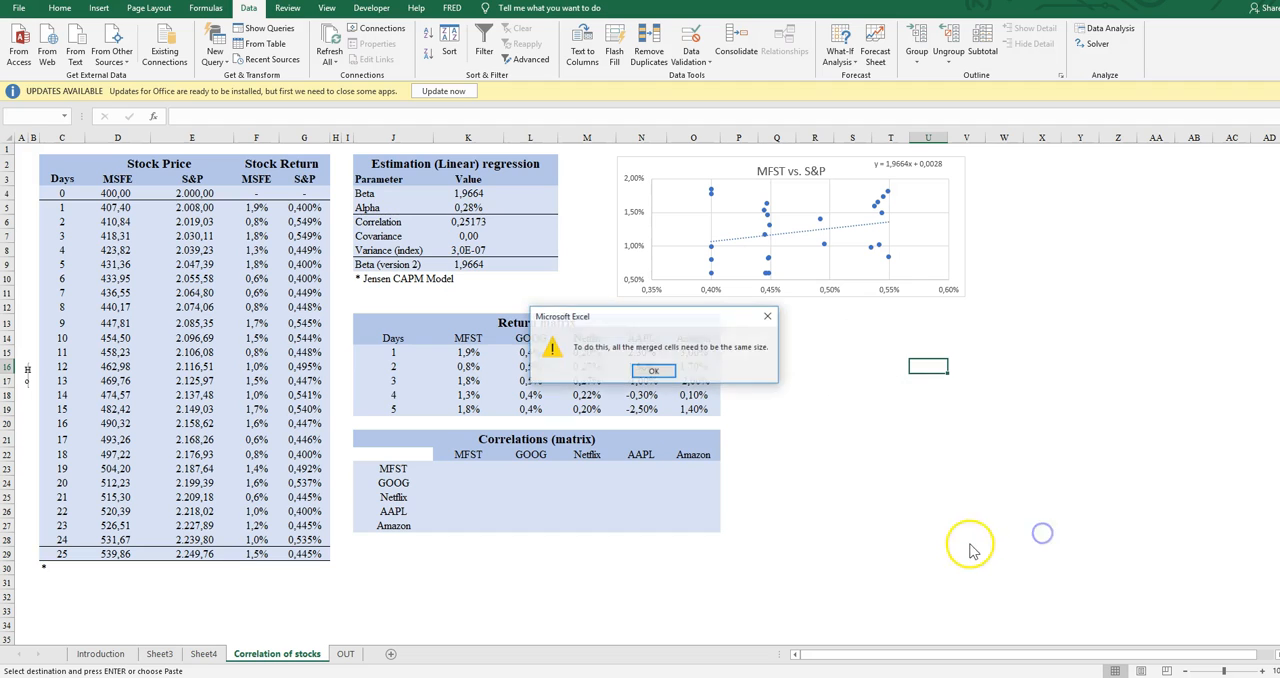
{"action": "left_click", "coordinate": [655, 372]}
{"action": "left_click", "coordinate": [735, 375]}
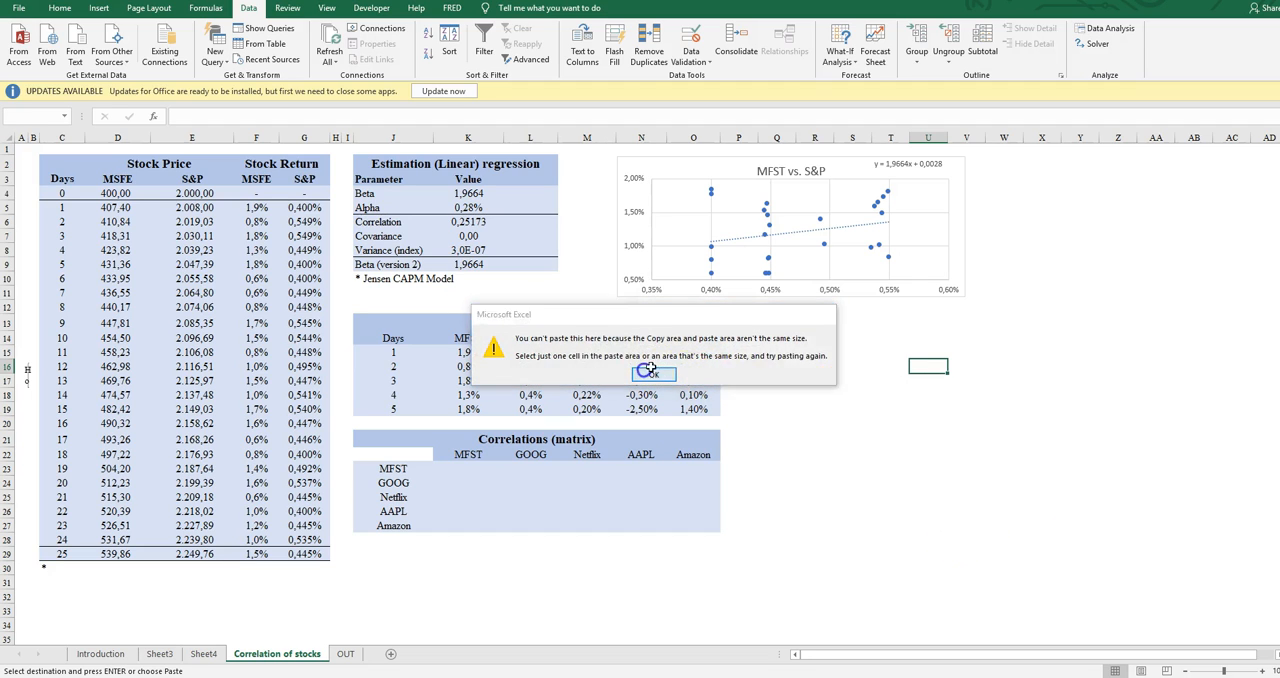
Link cell K29, below the Correlations (matrix) table, to cell B2 of Sheet4 with the formula +Sheet4!B2
{"action": "key", "text": "Left"}
{"action": "key", "text": "Left"}
{"action": "key", "text": "Left"}
{"action": "key", "text": "Down"}
{"action": "key", "text": "Left"}
{"action": "key", "text": "Left"}
{"action": "key", "text": "Down"}
{"action": "key", "text": "Down"}
{"action": "key", "text": "Down"}
{"action": "key", "text": "Down"}
{"action": "key", "text": "Left"}
{"action": "key", "text": "Left"}
{"action": "key", "text": "Left"}
{"action": "key", "text": "Down"}
{"action": "key", "text": "Down"}
{"action": "key", "text": "Left"}
{"action": "key", "text": "Right"}
{"action": "key", "text": "Right"}
{"action": "key", "text": "Down"}
{"action": "key", "text": "Down"}
{"action": "key", "text": "Down"}
{"action": "key", "text": "Right"}
{"action": "key", "text": "Right"}
{"action": "key", "text": "Right"}
{"action": "key", "text": "Down"}
{"action": "key", "text": "Left"}
{"action": "key", "text": "Down"}
{"action": "key", "text": "Down"}
{"action": "type", "text": "="}
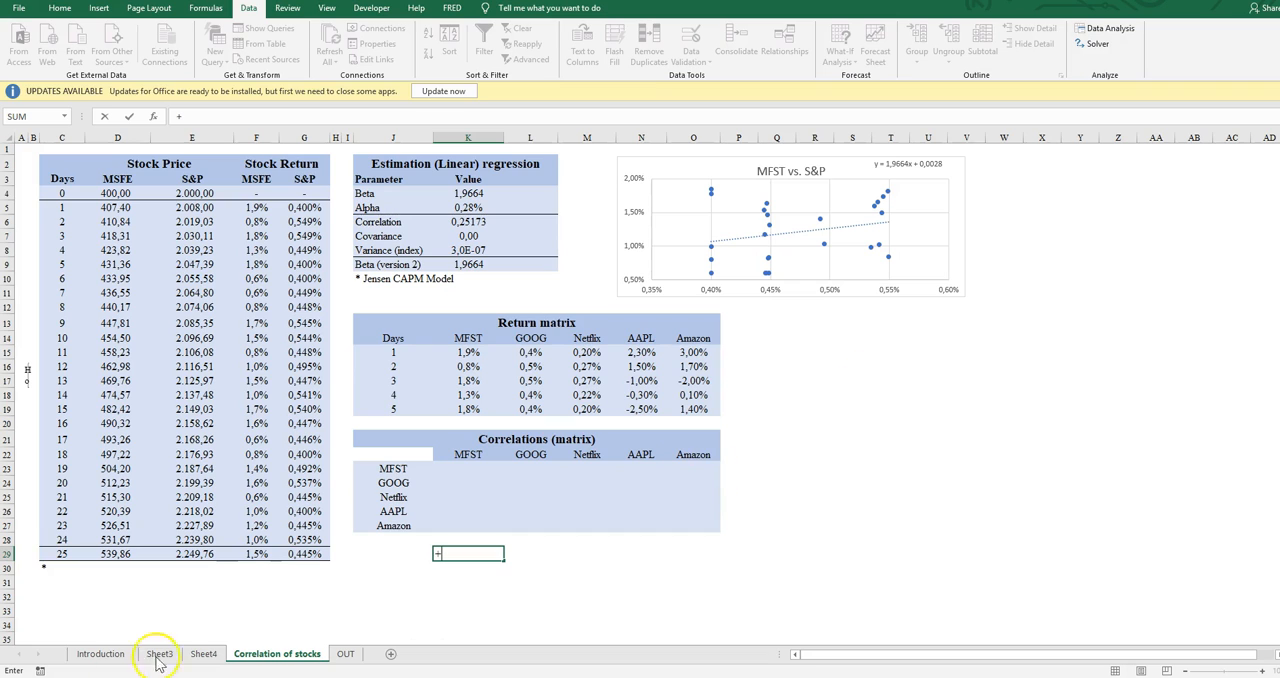
{"action": "left_click", "coordinate": [204, 654]}
{"action": "left_click", "coordinate": [75, 161]}
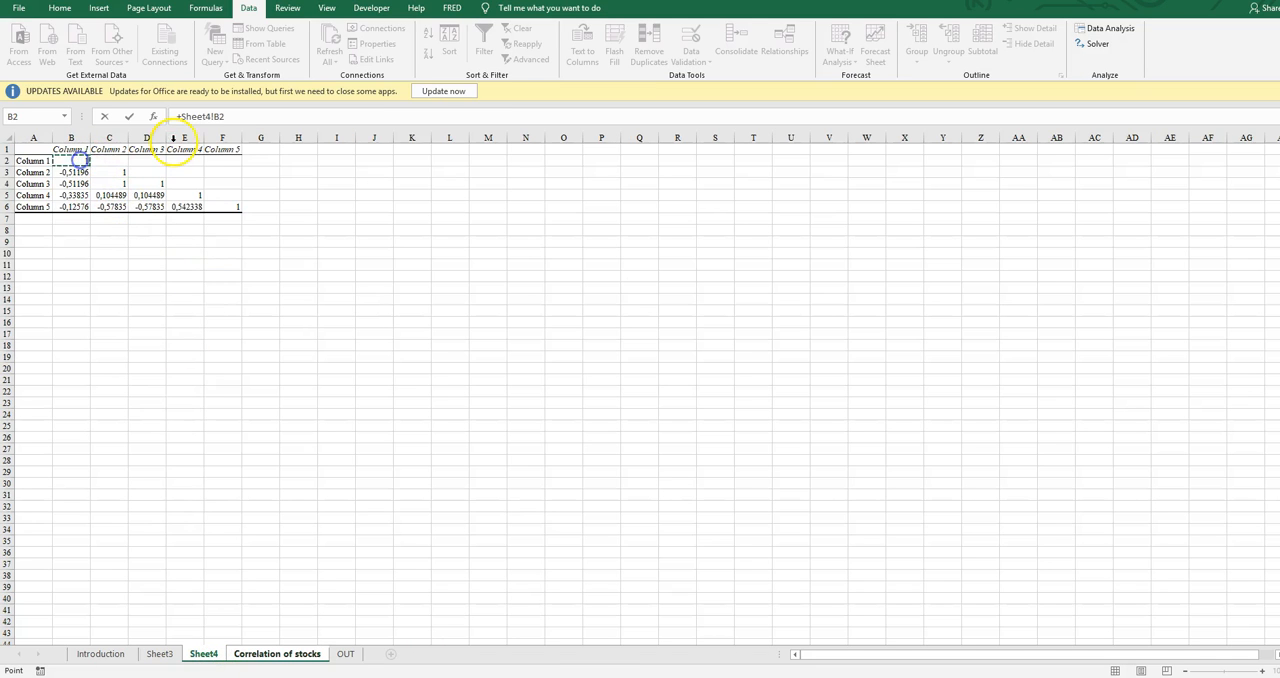
{"action": "key", "text": "Return"}
Copy the link formula from K29 across the range K29:O34 to bring in the Sheet4 correlation output
{"action": "key", "text": "ctrl+c"}
{"action": "left_click_drag", "start_coordinate": [490, 554], "coordinate": [710, 554]}
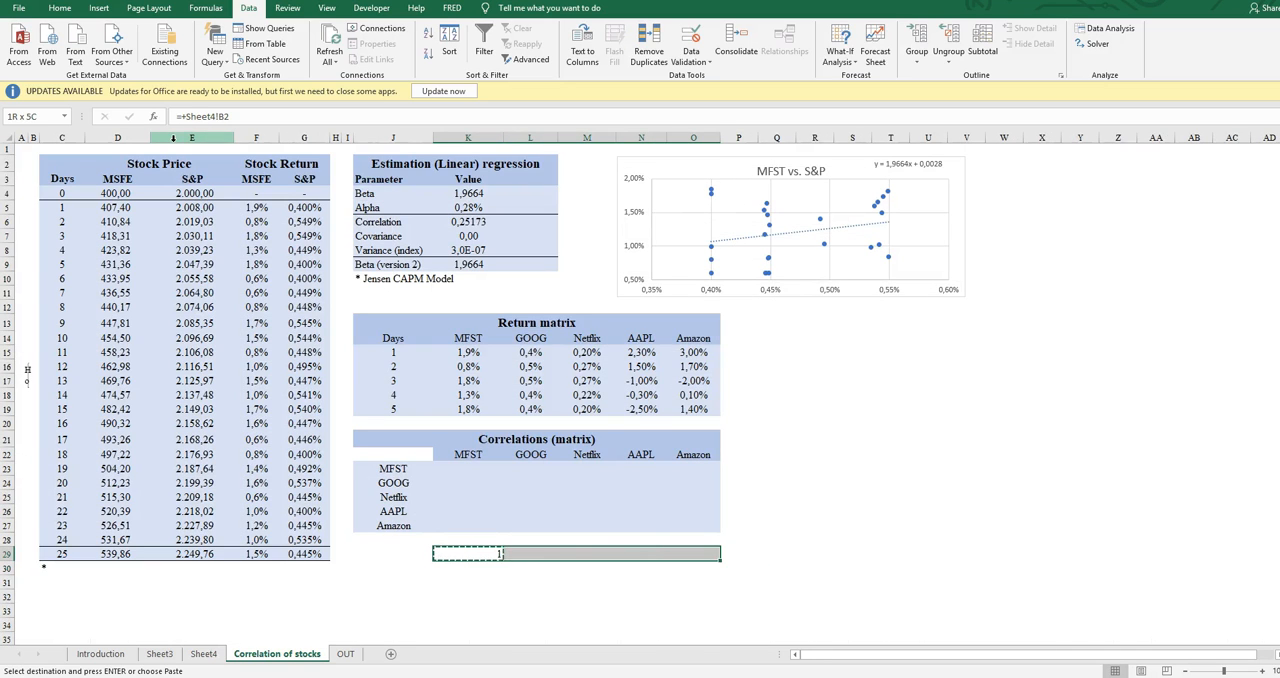
{"action": "key", "text": "shift+Down"}
{"action": "key", "text": "shift+Down"}
{"action": "key", "text": "shift+Down"}
{"action": "key", "text": "shift+Down"}
{"action": "key", "text": "shift+Down"}
{"action": "key", "text": "Return"}
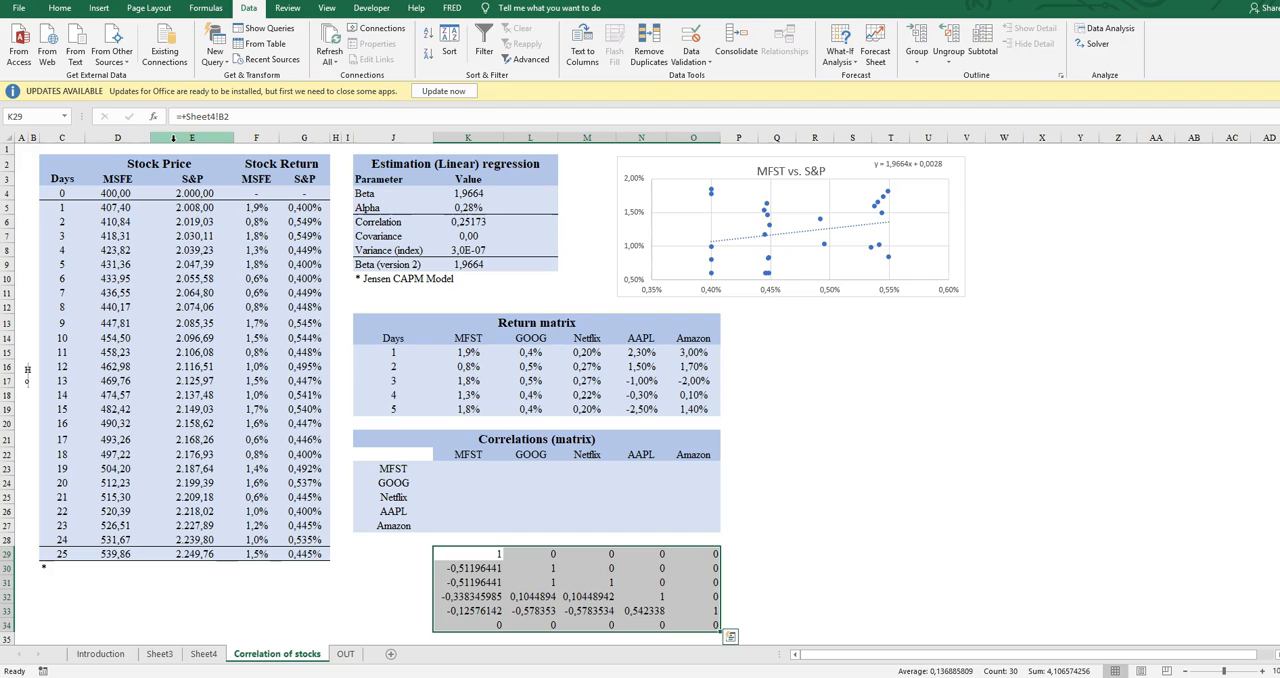
Clear the contents of the surplus row K34:O34 below the linked correlation values
{"action": "left_click_drag", "start_coordinate": [472, 625], "coordinate": [711, 622]}
{"action": "right_click", "coordinate": [711, 622]}
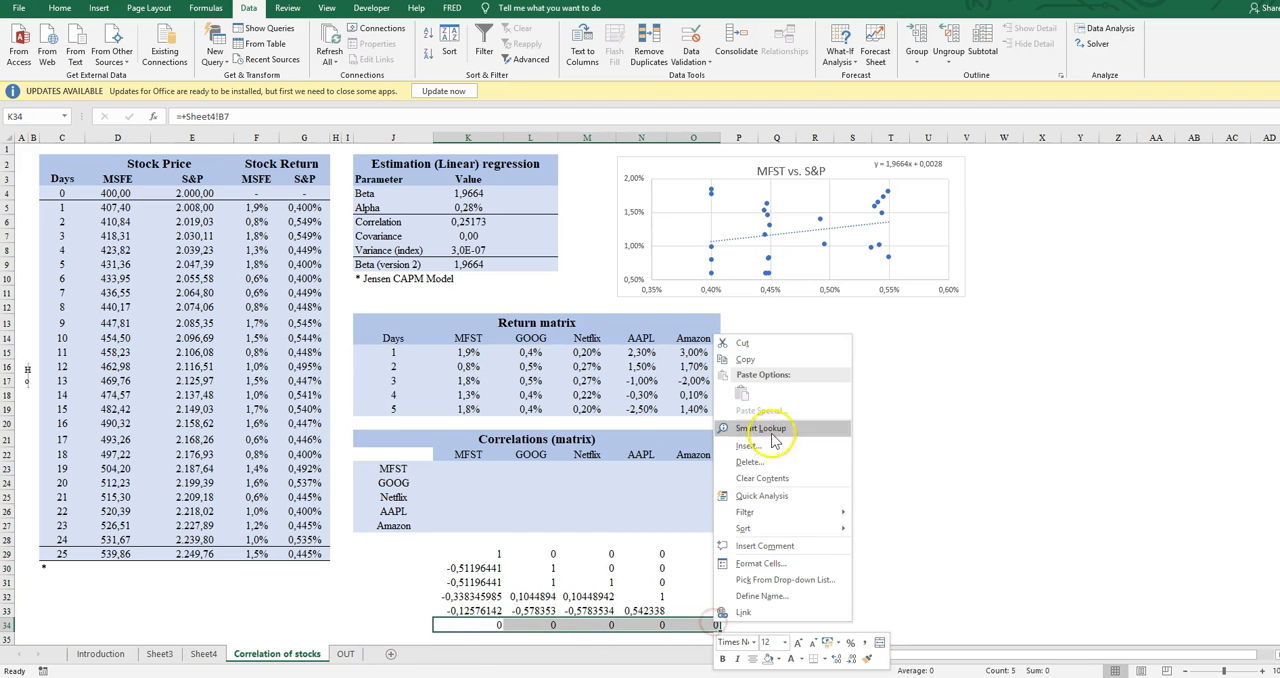
{"action": "left_click", "coordinate": [766, 478]}
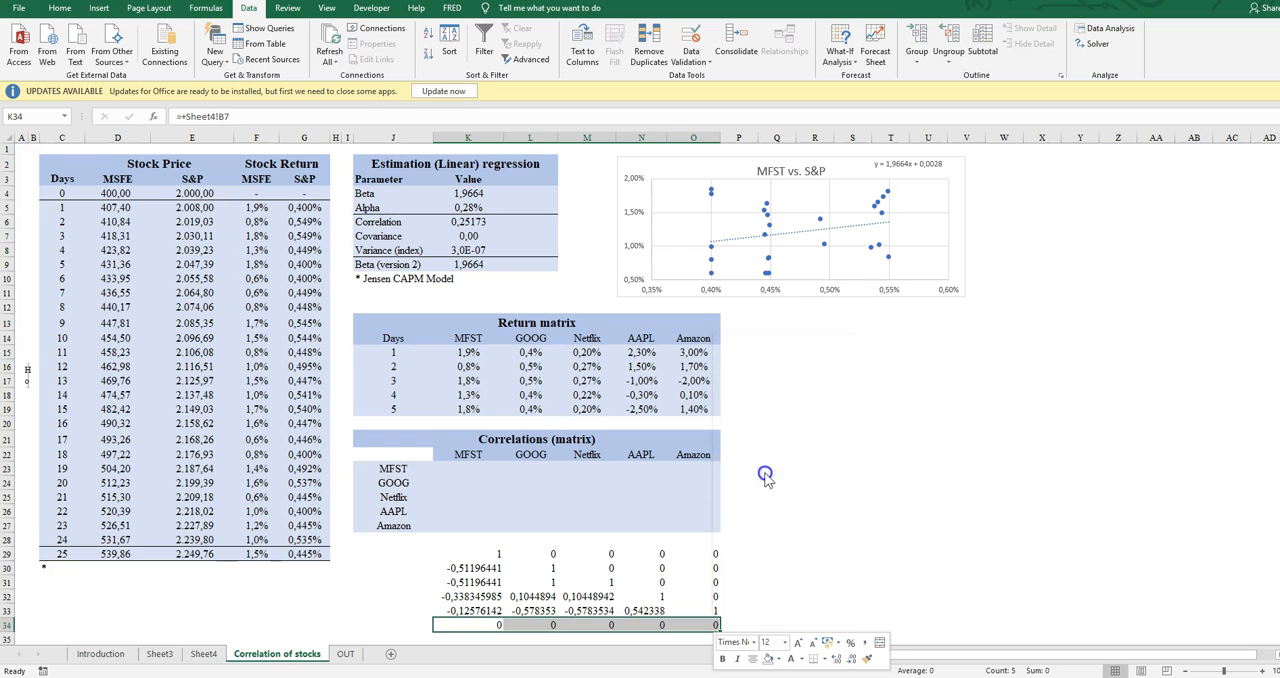
Highlight the linked correlation output starting at K29 to review its rows and columns
{"action": "left_click", "coordinate": [459, 553]}
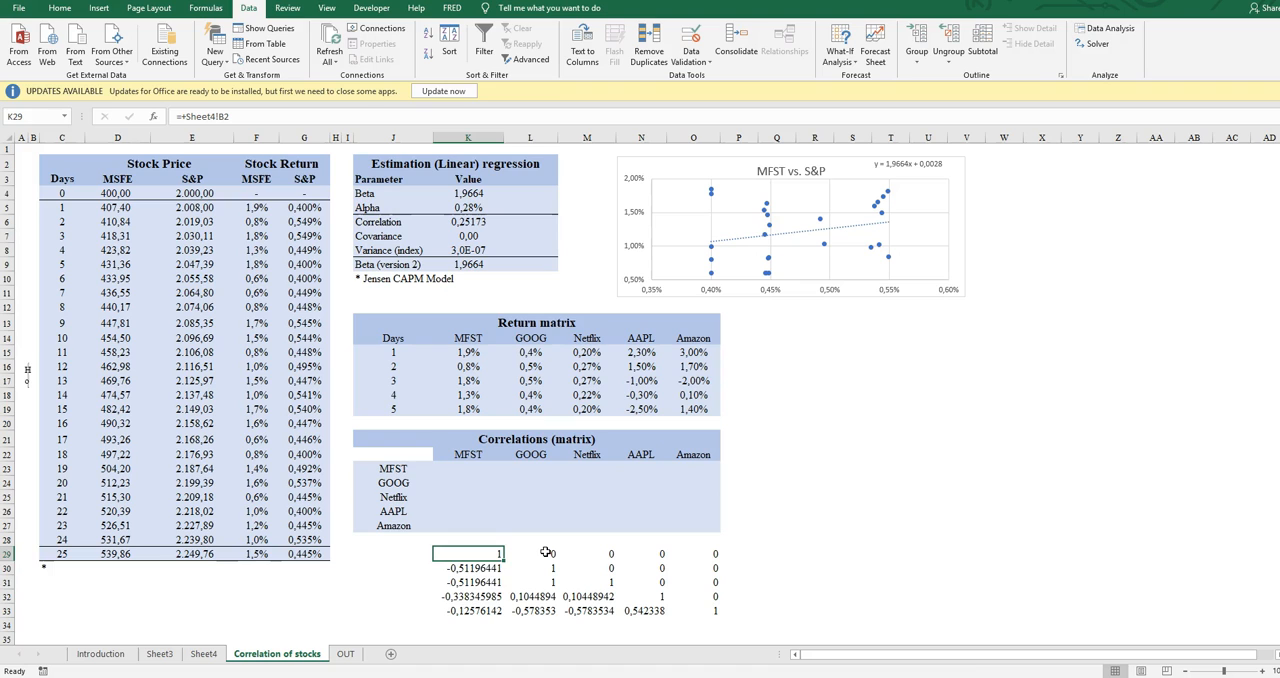
{"action": "key", "text": "shift+Down"}
{"action": "key", "text": "shift+Down"}
{"action": "key", "text": "shift+Down"}
{"action": "key", "text": "shift+Right"}
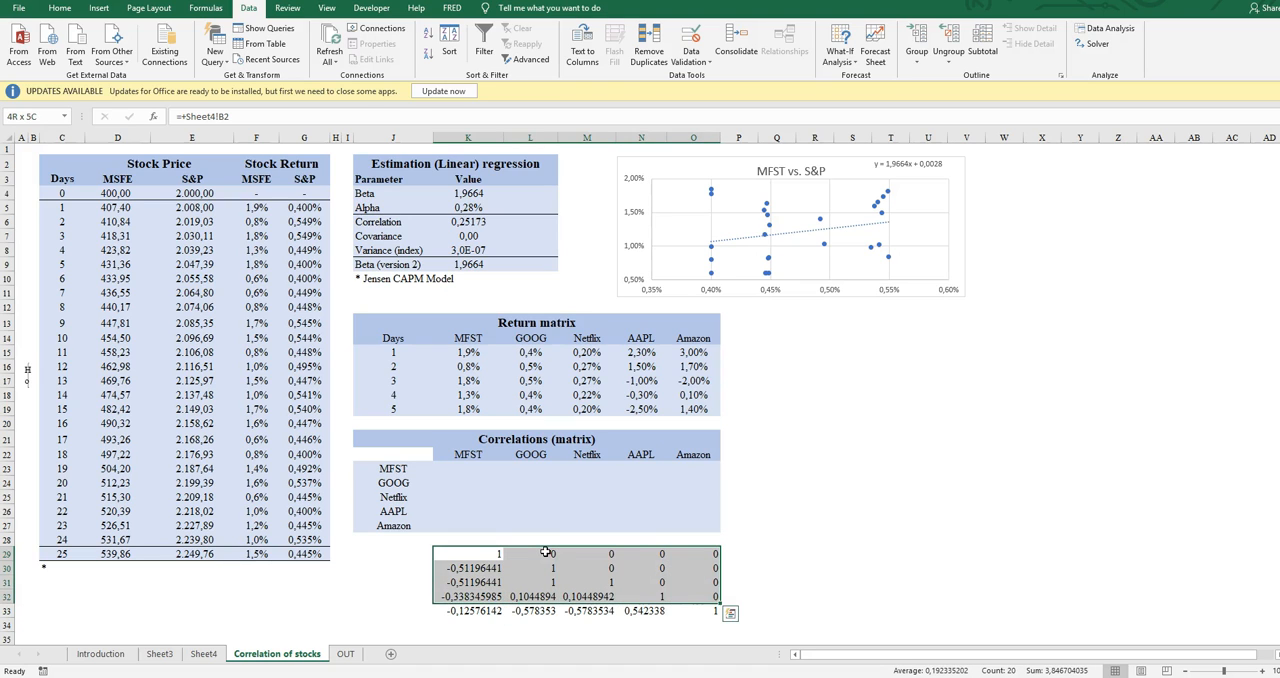
{"action": "key", "text": "shift+Down"}
{"action": "key", "text": "shift+BackSpace"}
{"action": "key", "text": "shift+Down"}
{"action": "key", "text": "shift+Right"}
{"action": "key", "text": "shift+Down"}
Trace the diagonal of the linked correlation output down to O33, examining each stock's correlation with itself
{"action": "key", "text": "Down"}
{"action": "key", "text": "Down"}
{"action": "key", "text": "Right"}
{"action": "key", "text": "Right"}
{"action": "key", "text": "Right"}
{"action": "key", "text": "Down"}
{"action": "key", "text": "Down"}
{"action": "key", "text": "Left"}
{"action": "key", "text": "Up"}
{"action": "key", "text": "Up"}
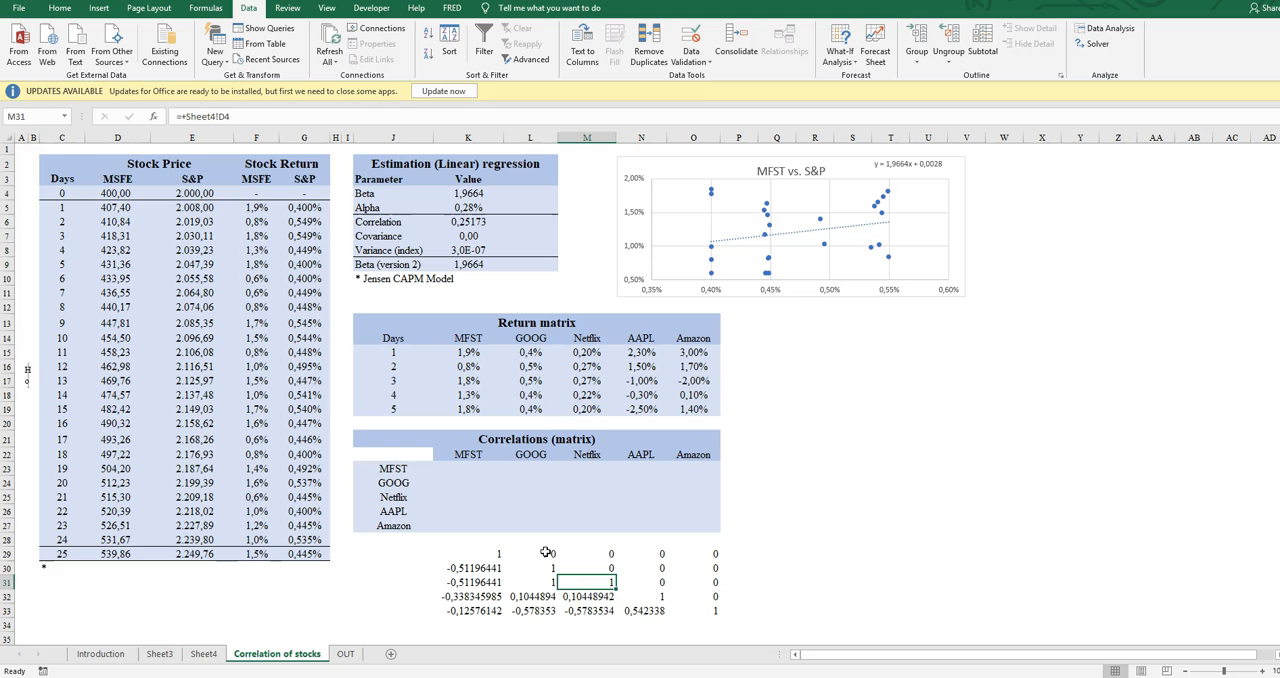
{"action": "key", "text": "Left"}
{"action": "key", "text": "Up"}
{"action": "key", "text": "Up"}
{"action": "key", "text": "Left"}
{"action": "key", "text": "Right"}
{"action": "key", "text": "Down"}
{"action": "key", "text": "Right"}
{"action": "key", "text": "Down"}
{"action": "key", "text": "Right"}
{"action": "key", "text": "Down"}
{"action": "key", "text": "Right"}
{"action": "key", "text": "Down"}
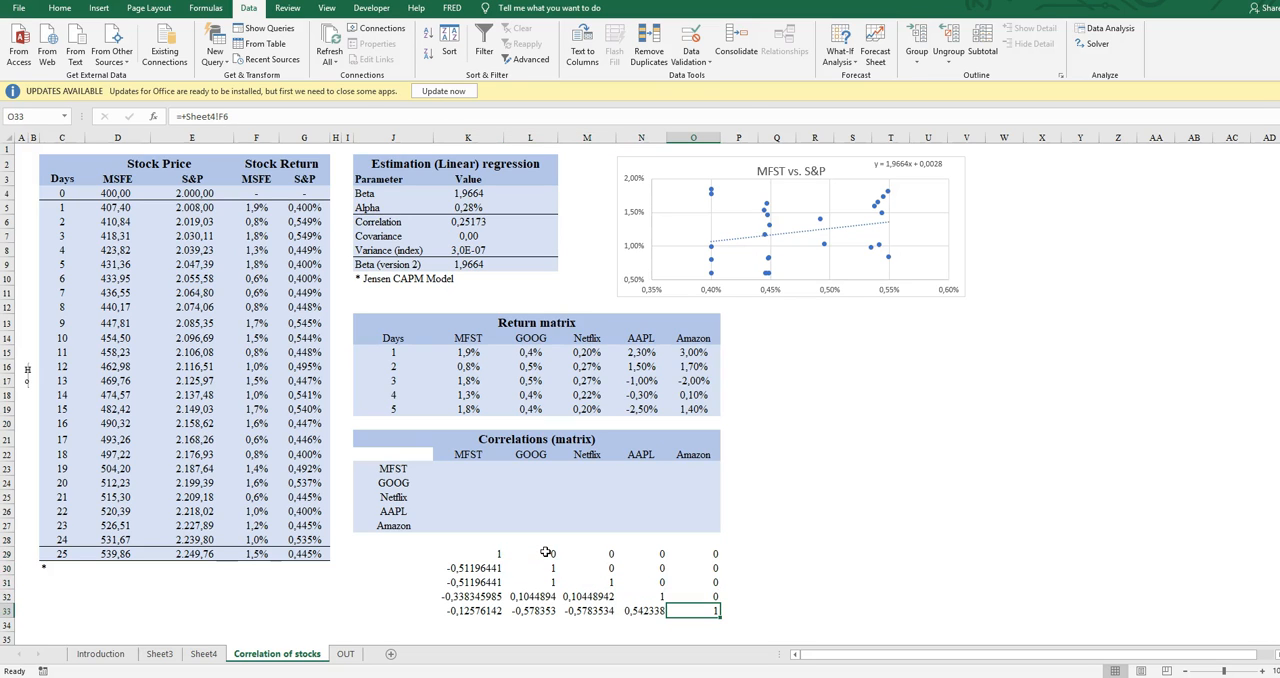
Examine the upper triangle of the linked correlation output, along row 29 and down column O
{"action": "key", "text": "Up"}
{"action": "key", "text": "Up"}
{"action": "key", "text": "Up"}
{"action": "key", "text": "Up"}
{"action": "key", "text": "Left"}
{"action": "key", "text": "Left"}
{"action": "key", "text": "Left"}
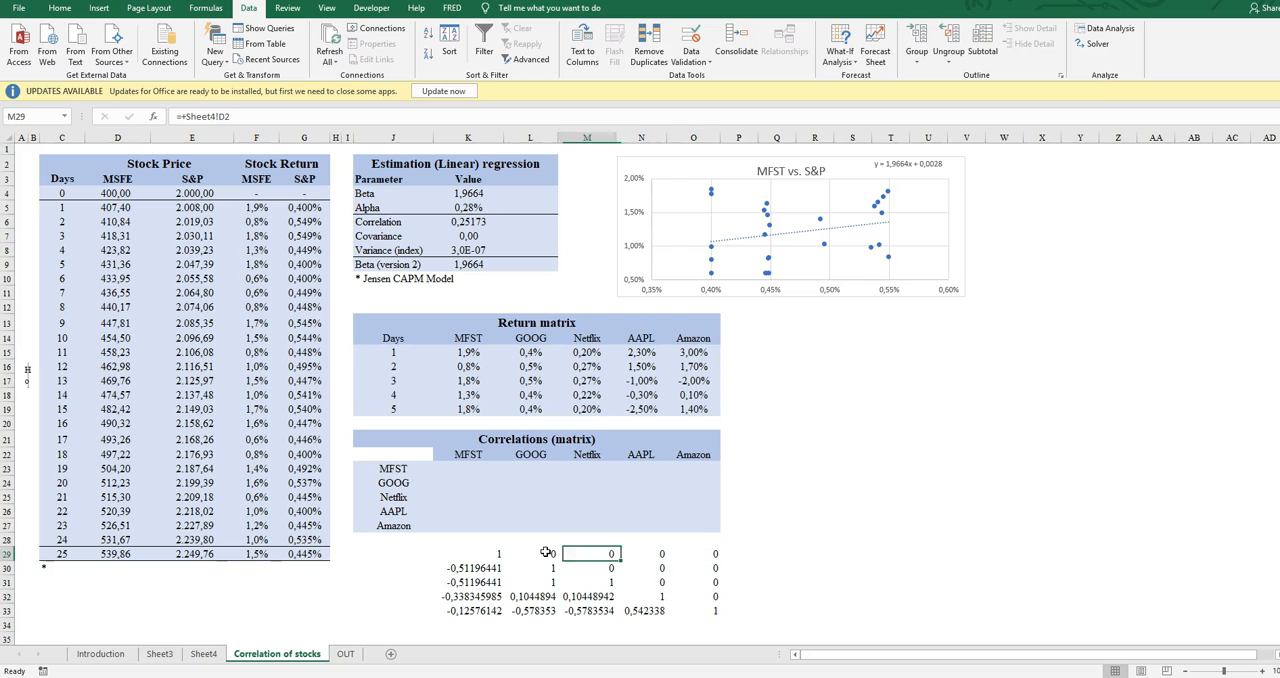
{"action": "key", "text": "Right"}
{"action": "key", "text": "Right"}
{"action": "key", "text": "Right"}
{"action": "key", "text": "Down"}
{"action": "key", "text": "Down"}
Compare the first-column coefficients of the linked correlation output with the mirrored cells in the upper triangle
{"action": "key", "text": "Down"}
{"action": "key", "text": "Up"}
{"action": "key", "text": "Up"}
{"action": "key", "text": "Up"}
{"action": "key", "text": "Left"}
{"action": "key", "text": "Left"}
{"action": "key", "text": "Left"}
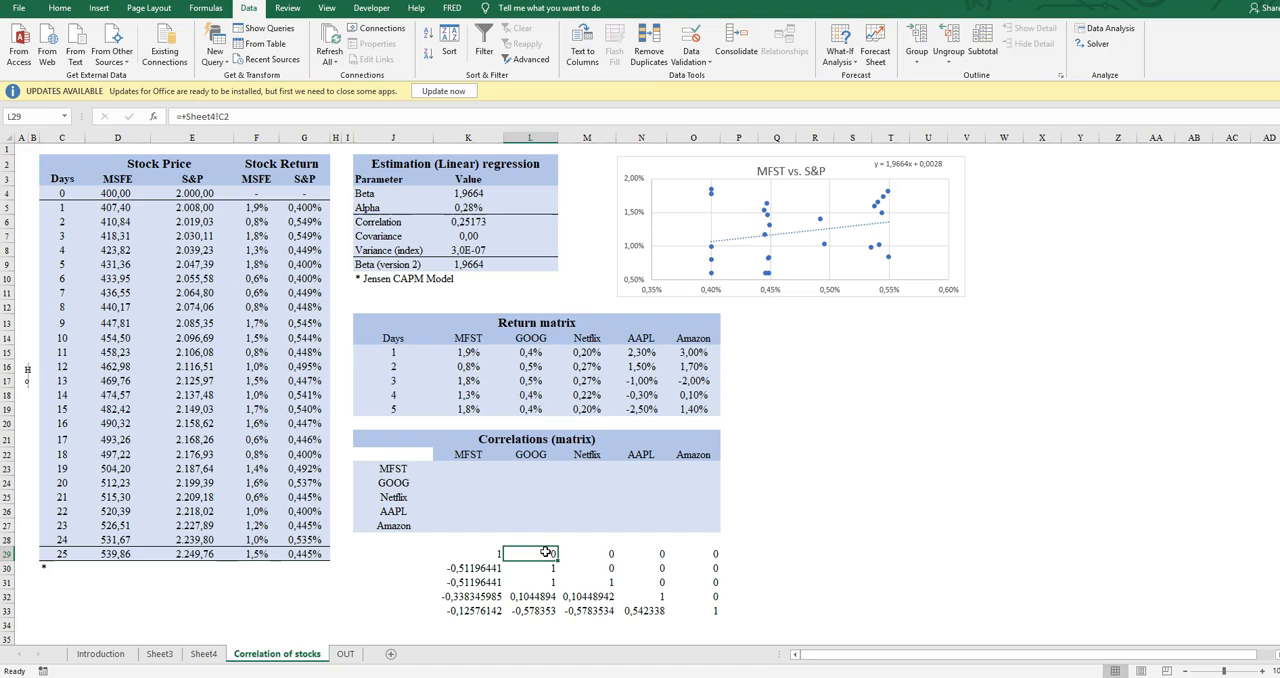
{"action": "key", "text": "Left"}
{"action": "key", "text": "Down"}
{"action": "key", "text": "Down"}
{"action": "key", "text": "Down"}
{"action": "key", "text": "Down"}
{"action": "key", "text": "Up"}
{"action": "key", "text": "Up"}
{"action": "key", "text": "Up"}
{"action": "key", "text": "Right"}
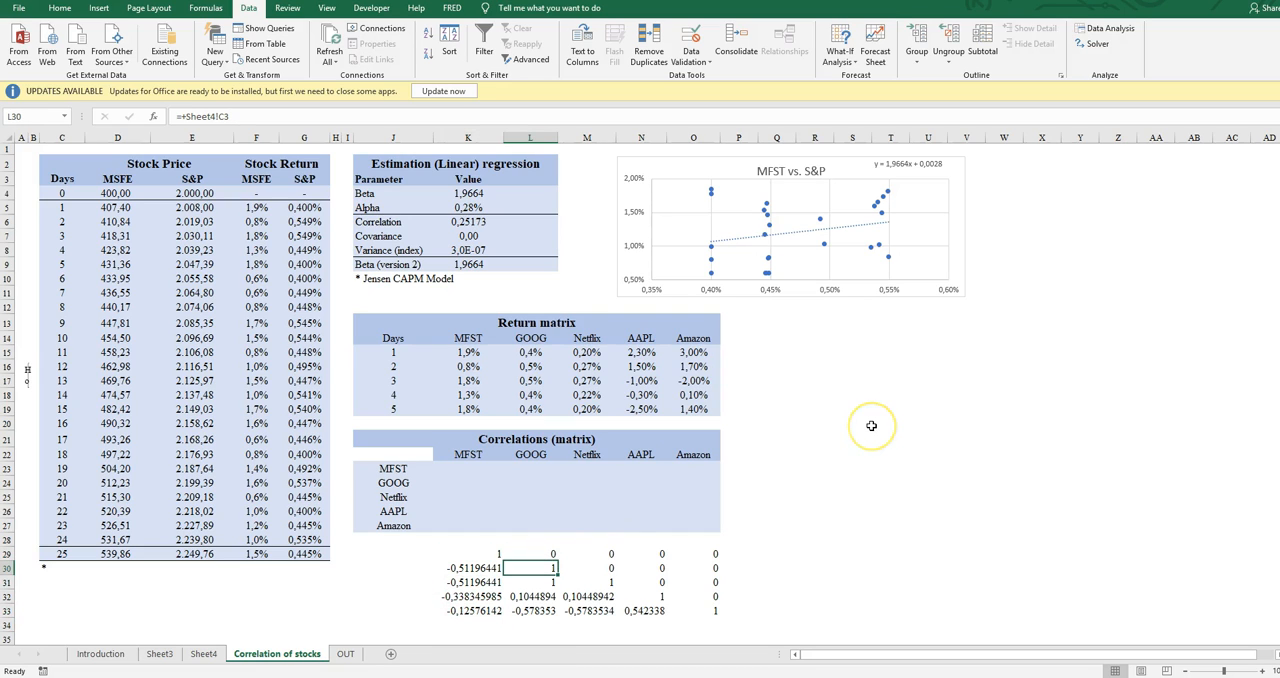
{"action": "key", "text": "Up"}
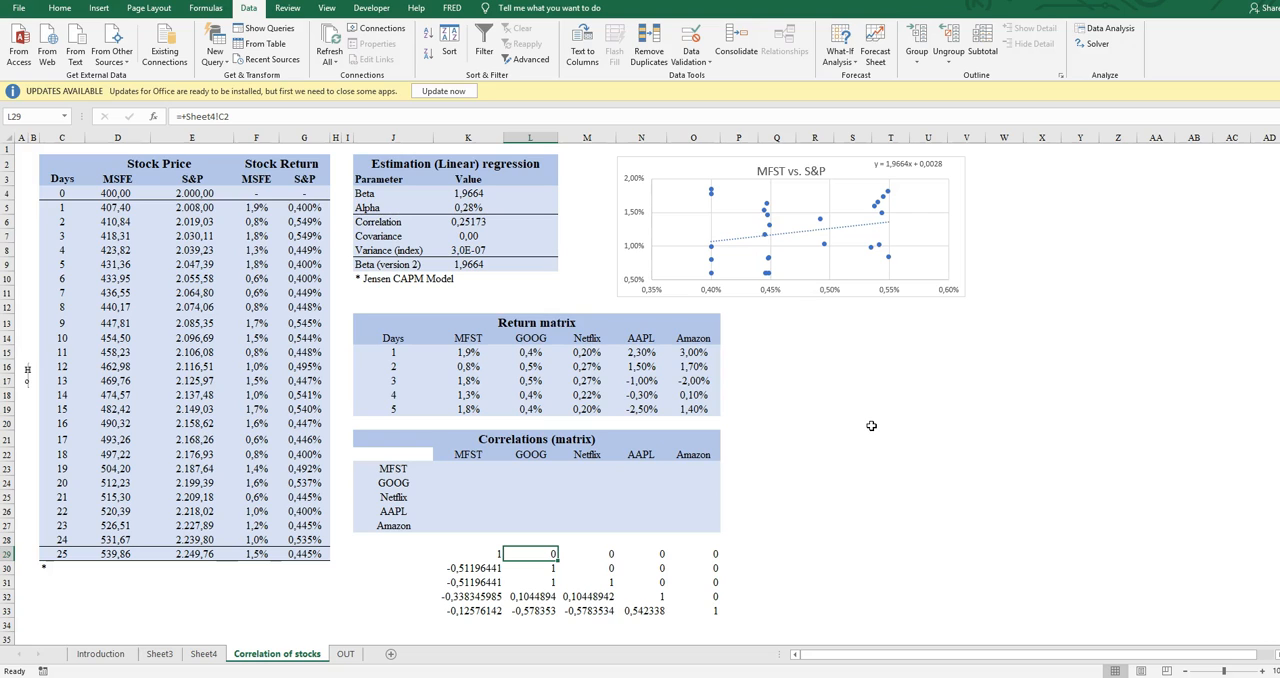
{"action": "key", "text": "Left"}
{"action": "key", "text": "Down"}
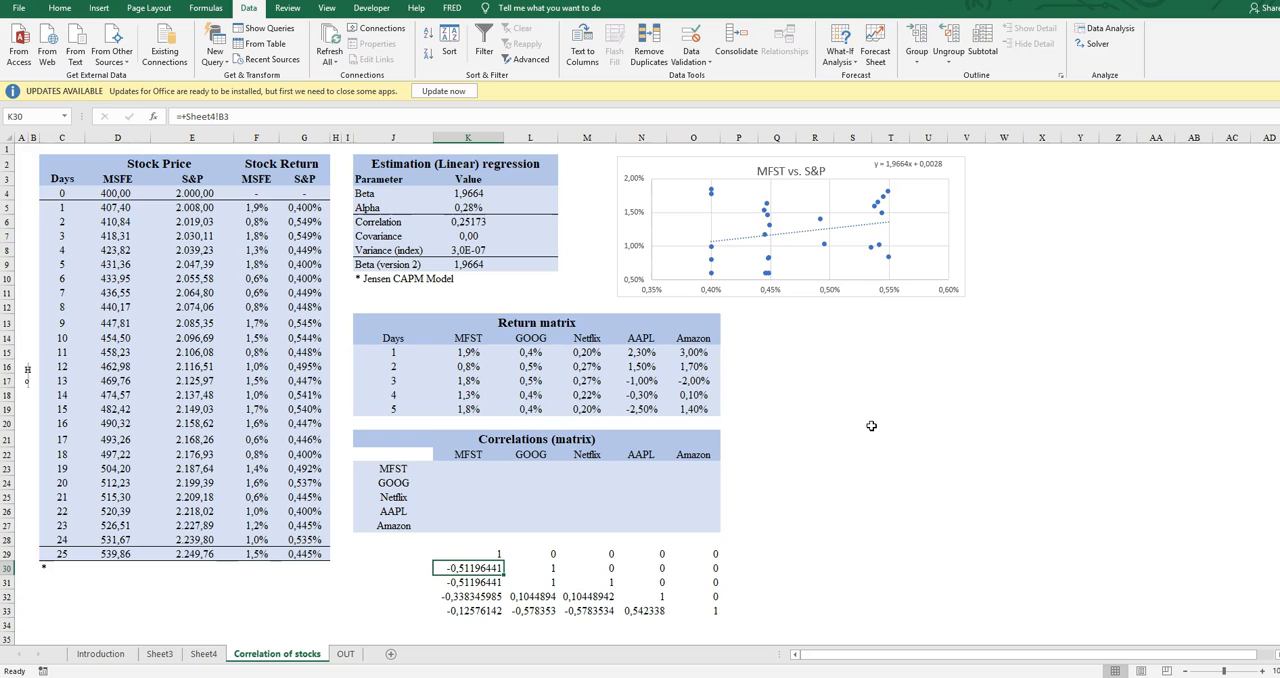
Start a CORREL formula in the MFST–MFST cell K23 with the absolute range $K$15:$K$19 as the first array
{"action": "key", "text": "Up"}
{"action": "key", "text": "Up"}
{"action": "key", "text": "Up"}
{"action": "key", "text": "Up"}
{"action": "key", "text": "Up"}
{"action": "key", "text": "Up"}
{"action": "key", "text": "Up"}
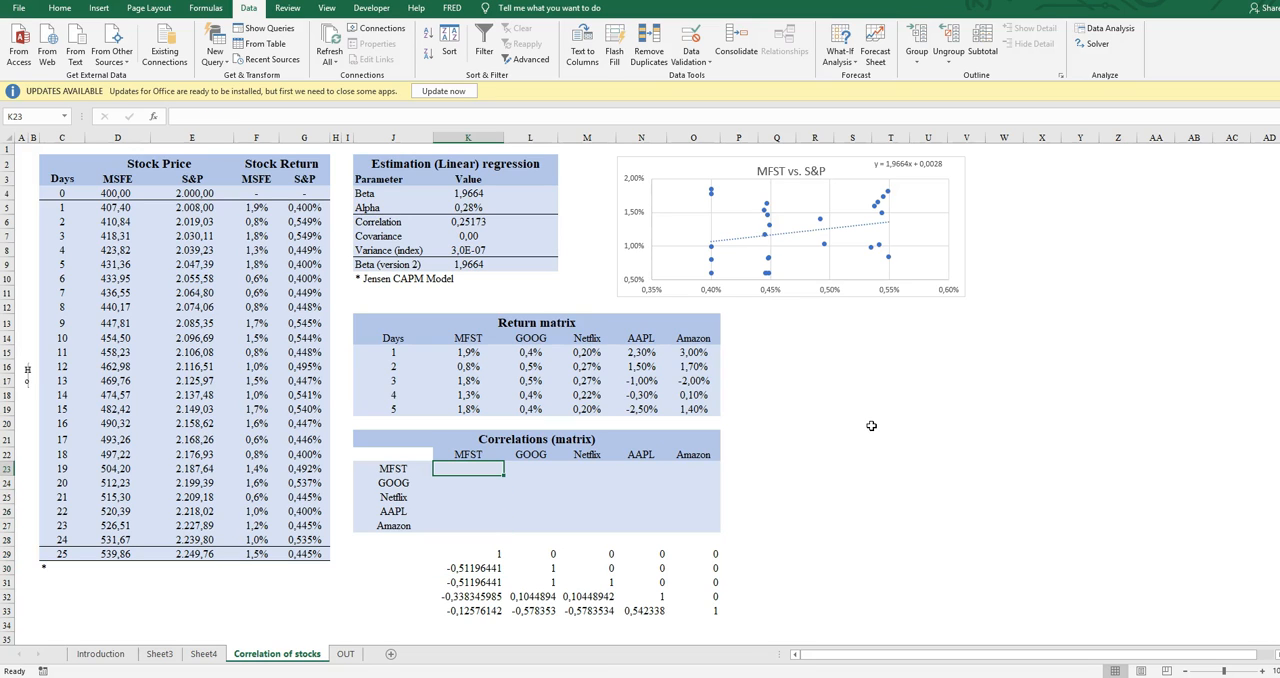
{"action": "type", "text": "+"}
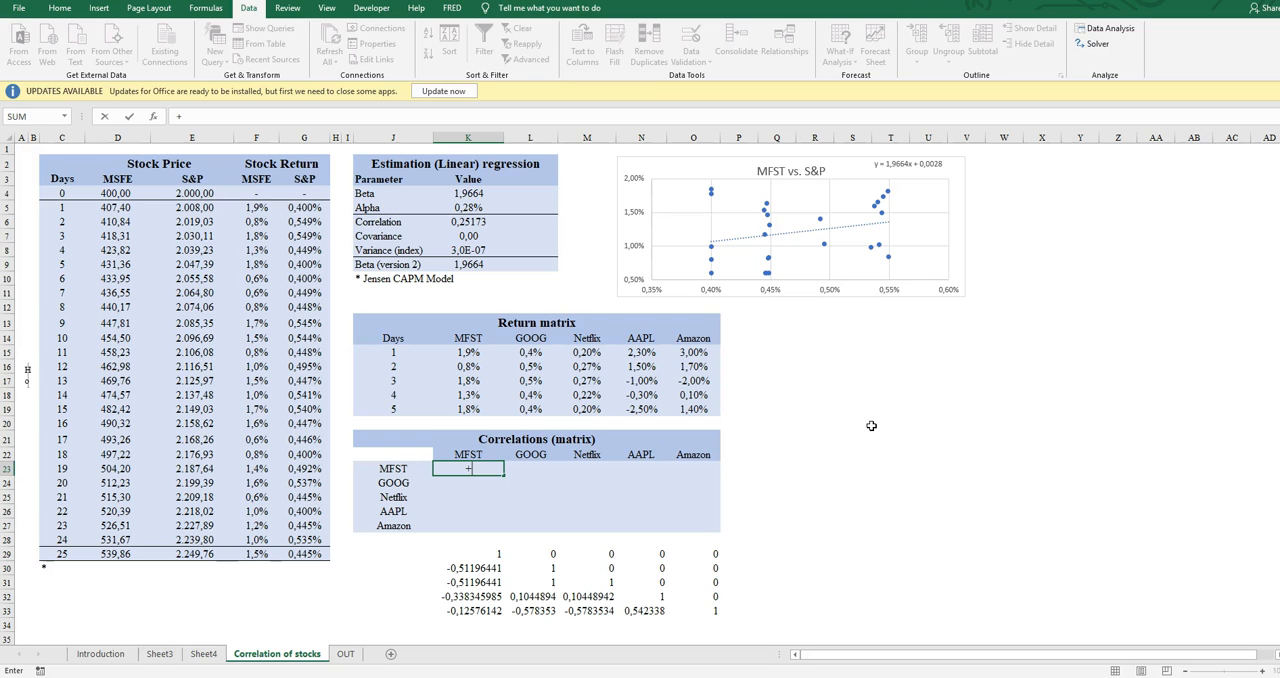
{"action": "type", "text": "CORREL("}
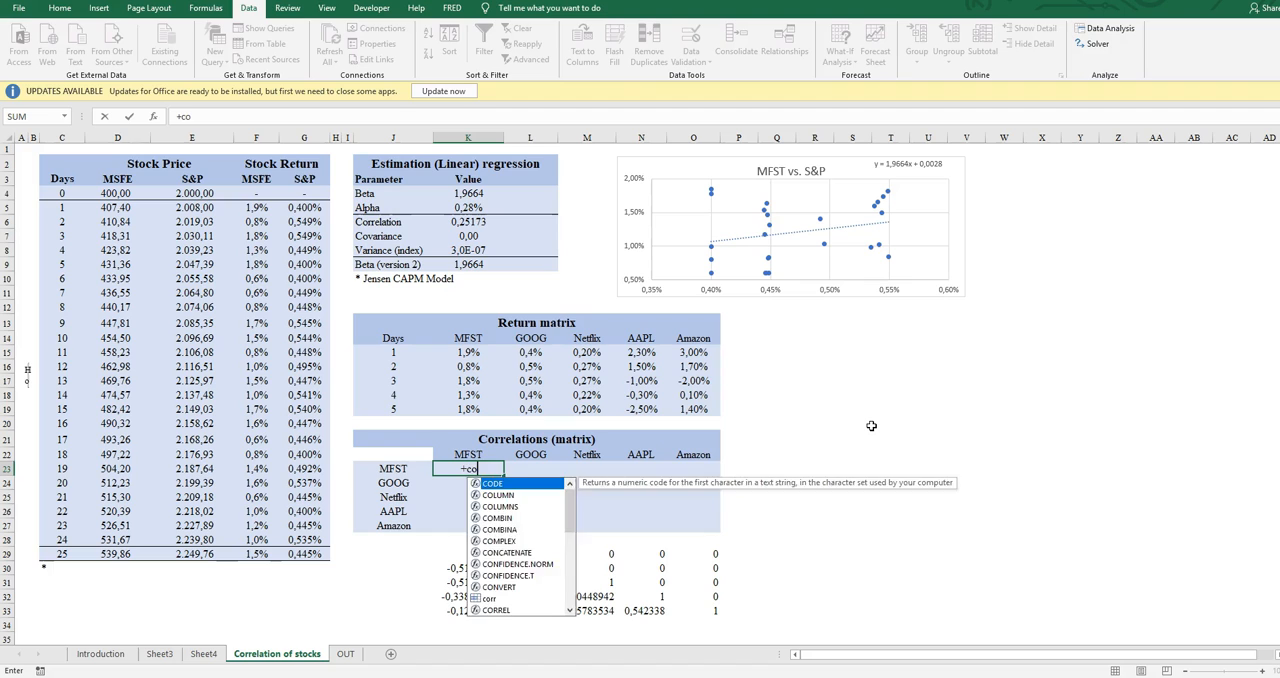
{"action": "key", "text": "Up"}
{"action": "key", "text": "Up"}
{"action": "key", "text": "Up"}
{"action": "key", "text": "Up"}
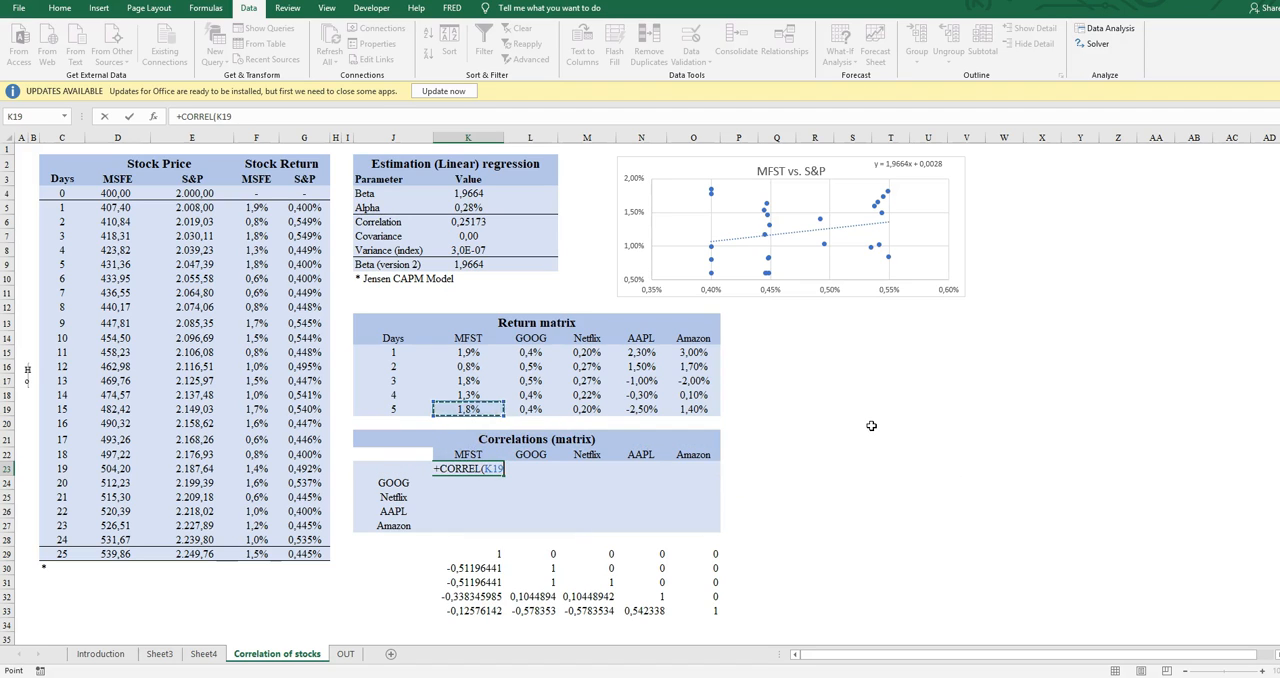
{"action": "key", "text": "shift+Up"}
{"action": "key", "text": "shift+Up"}
{"action": "key", "text": "shift+Up"}
{"action": "key", "text": "shift+Up"}
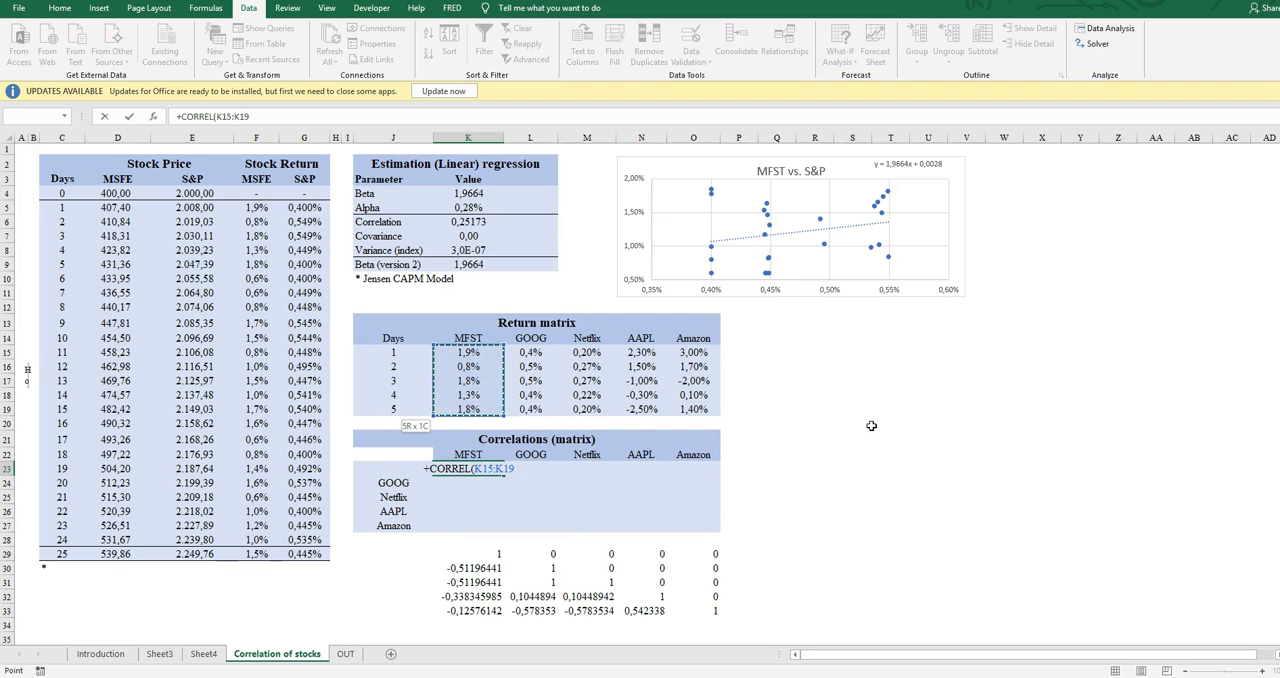
{"action": "key", "text": "F4"}
{"action": "type", "text": ";"}
Complete the CORREL formula in K23 with the relative range K15:K19 as the second array
{"action": "key", "text": "Up"}
{"action": "key", "text": "Up"}
{"action": "key", "text": "Up"}
{"action": "key", "text": "Up"}
{"action": "key", "text": "shift+Up"}
{"action": "key", "text": "shift+Up"}
{"action": "key", "text": "shift+Up"}
{"action": "key", "text": "shift+Up"}
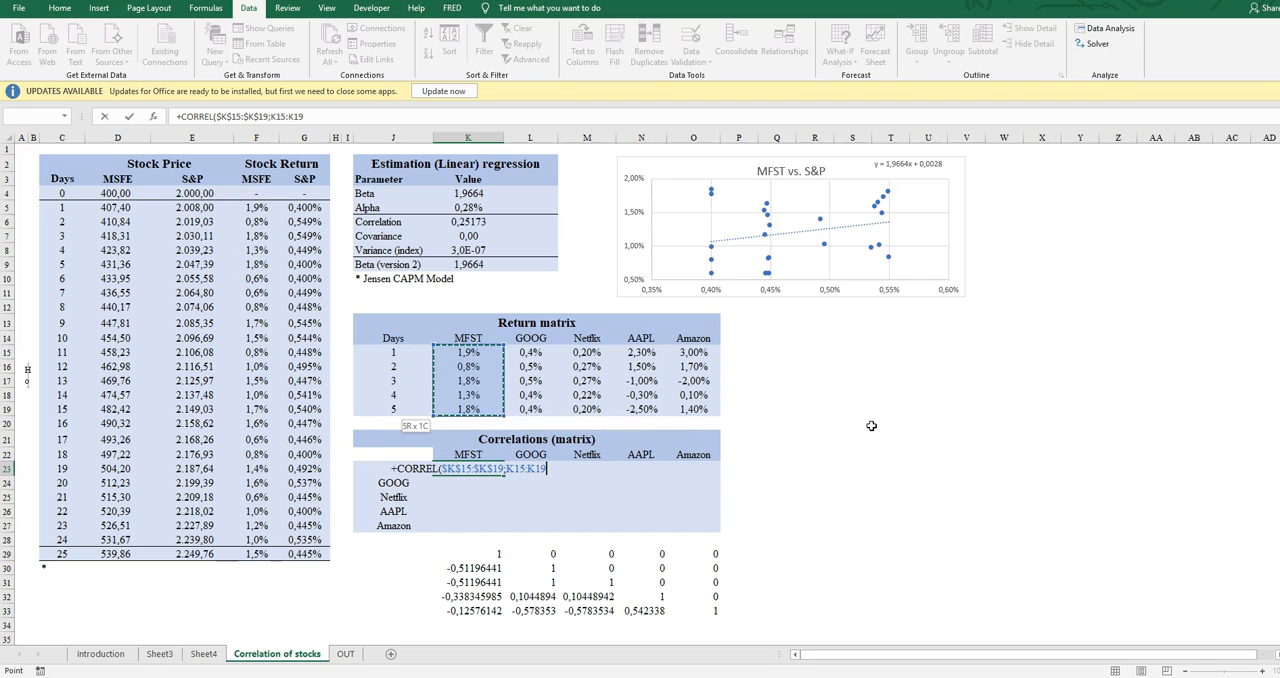
{"action": "type", "text": ")"}
{"action": "key", "text": "ctrl+Return"}
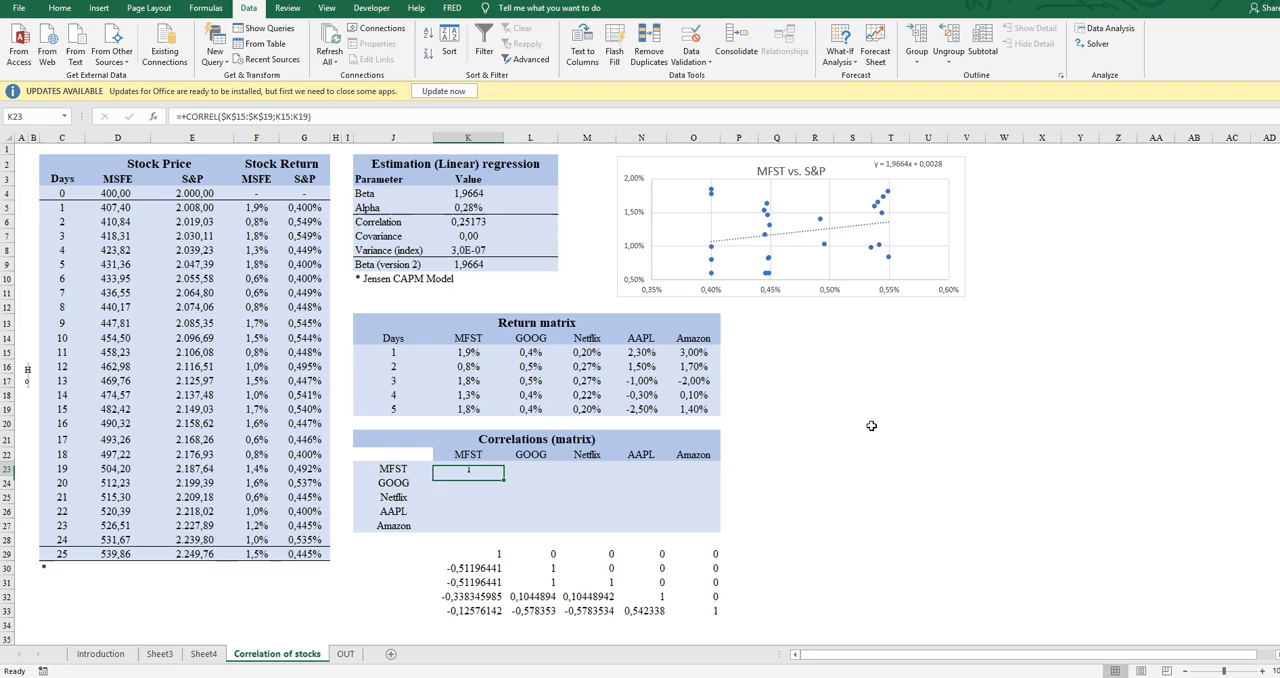
Copy the CORREL formula in K23 across the MFST row of the Correlations (matrix) table to O23
{"action": "key", "text": "ctrl+c"}
{"action": "key", "text": "shift+Right"}
{"action": "key", "text": "shift+Right"}
{"action": "key", "text": "shift+Right"}
{"action": "key", "text": "shift+Right"}
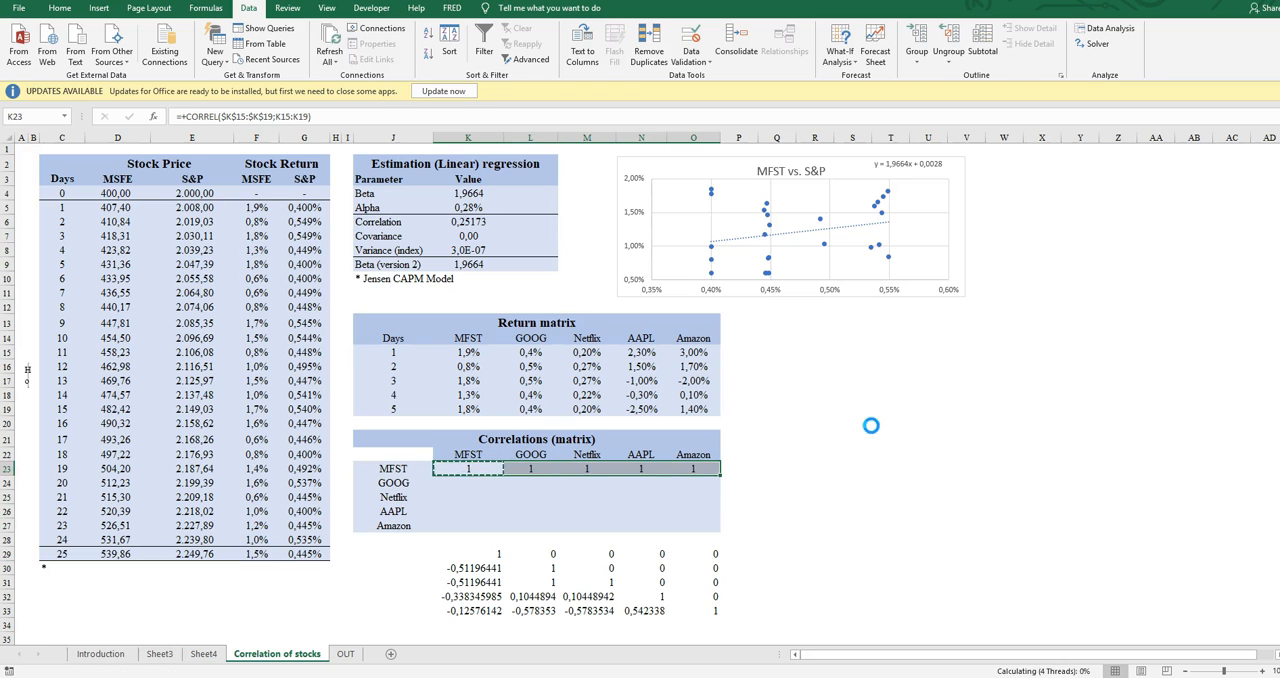
{"action": "key", "text": "ctrl+v"}
{"action": "key", "text": "Escape"}
Start a CORREL formula in the GOOG–MFST cell K24 with the absolute range $L$15:$L$19 as the first array
{"action": "key", "text": "Down"}
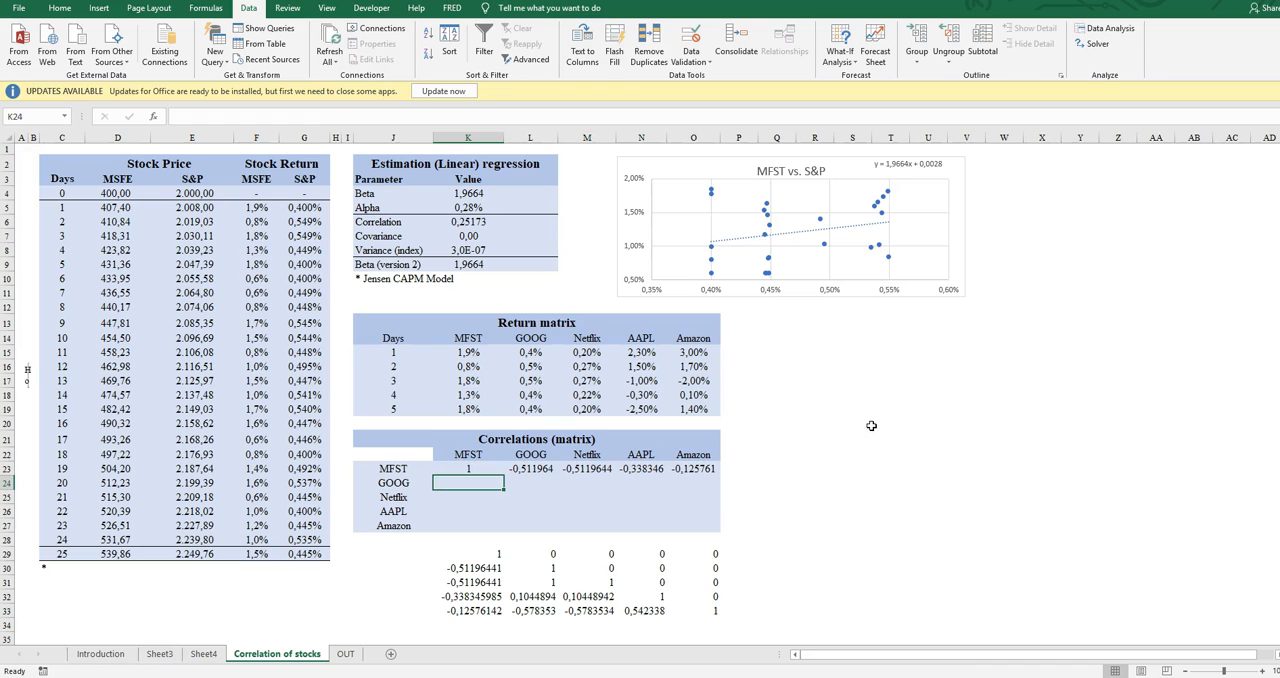
{"action": "type", "text": "+correl"}
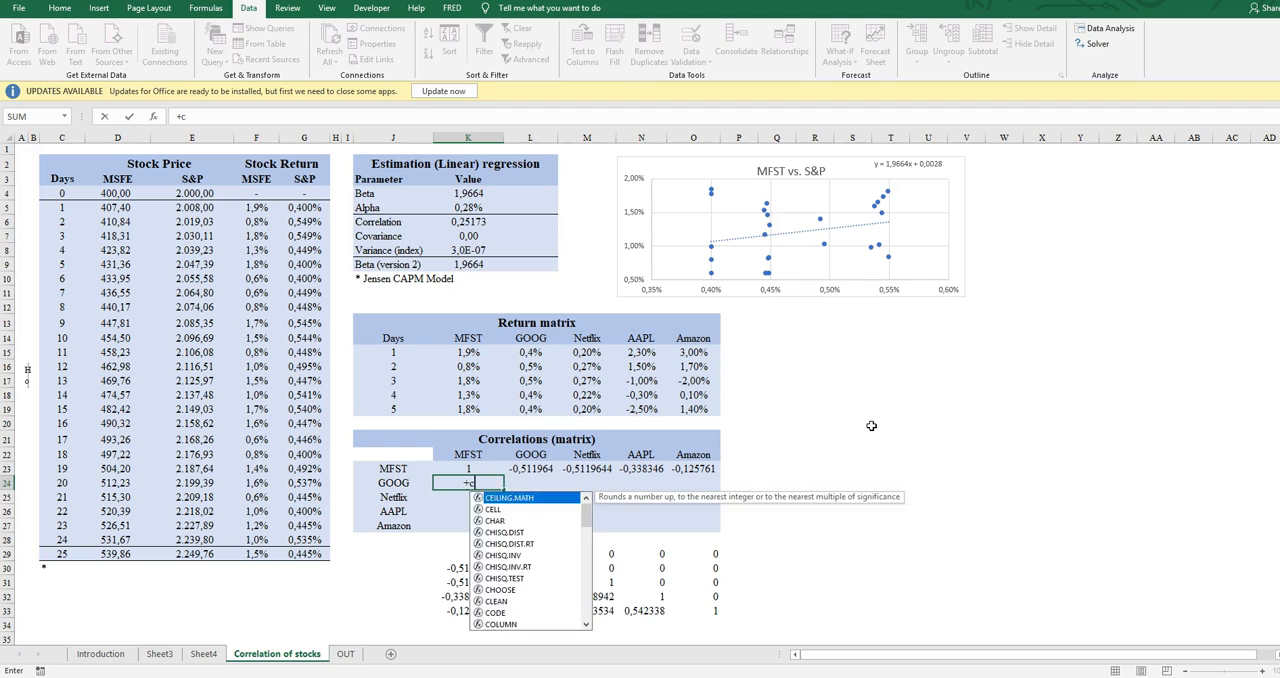
{"action": "key", "text": "Tab"}
{"action": "key", "text": "Right"}
{"action": "key", "text": "Right"}
{"action": "key", "text": "Up"}
{"action": "key", "text": "Right"}
{"action": "key", "text": "Up"}
{"action": "key", "text": "Up"}
{"action": "key", "text": "Left"}
{"action": "key", "text": "Up"}
{"action": "key", "text": "Up"}
{"action": "key", "text": "Right"}
{"action": "key", "text": "Right"}
{"action": "key", "text": "Right"}
{"action": "key", "text": "shift+Up"}
{"action": "key", "text": "shift+Up"}
{"action": "key", "text": "shift+Up"}
{"action": "key", "text": "shift+Up"}
{"action": "key", "text": "F4"}
Complete the CORREL formula in K24 with the relative range K15:K19 as the second array
{"action": "type", "text": ";"}
{"action": "key", "text": "Up"}
{"action": "key", "text": "Up"}
{"action": "key", "text": "Up"}
{"action": "key", "text": "Up"}
{"action": "key", "text": "Up"}
{"action": "key", "text": "shift+Up"}
{"action": "key", "text": "shift+Up"}
{"action": "key", "text": "shift+Up"}
{"action": "key", "text": "shift+Up"}
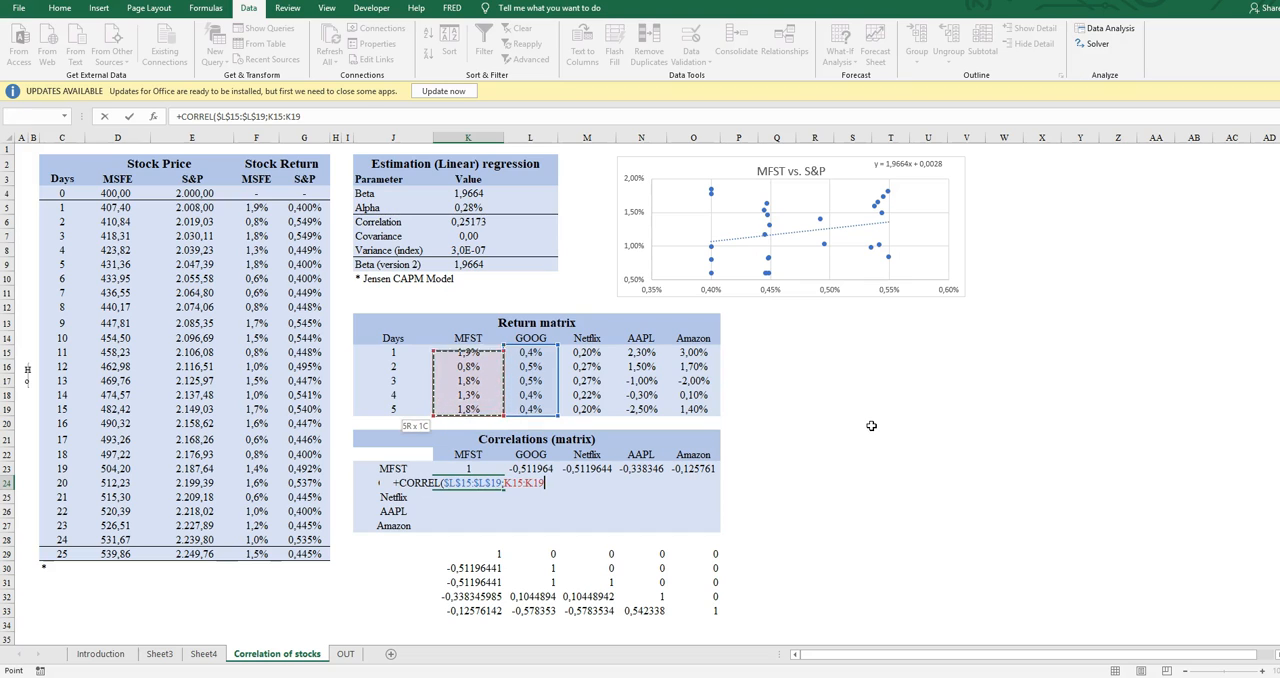
{"action": "type", "text": ")"}
{"action": "key", "text": "Return"}
Copy the K24 formula across the GOOG row to O24 and apply the comma number style to the row
{"action": "key", "text": "Up"}
{"action": "key", "text": "ctrl+c"}
{"action": "key", "text": "shift+Right"}
{"action": "key", "text": "shift+Right"}
{"action": "key", "text": "shift+Right"}
{"action": "key", "text": "shift+Right"}
{"action": "key", "text": "ctrl+v"}
{"action": "key", "text": "Escape"}
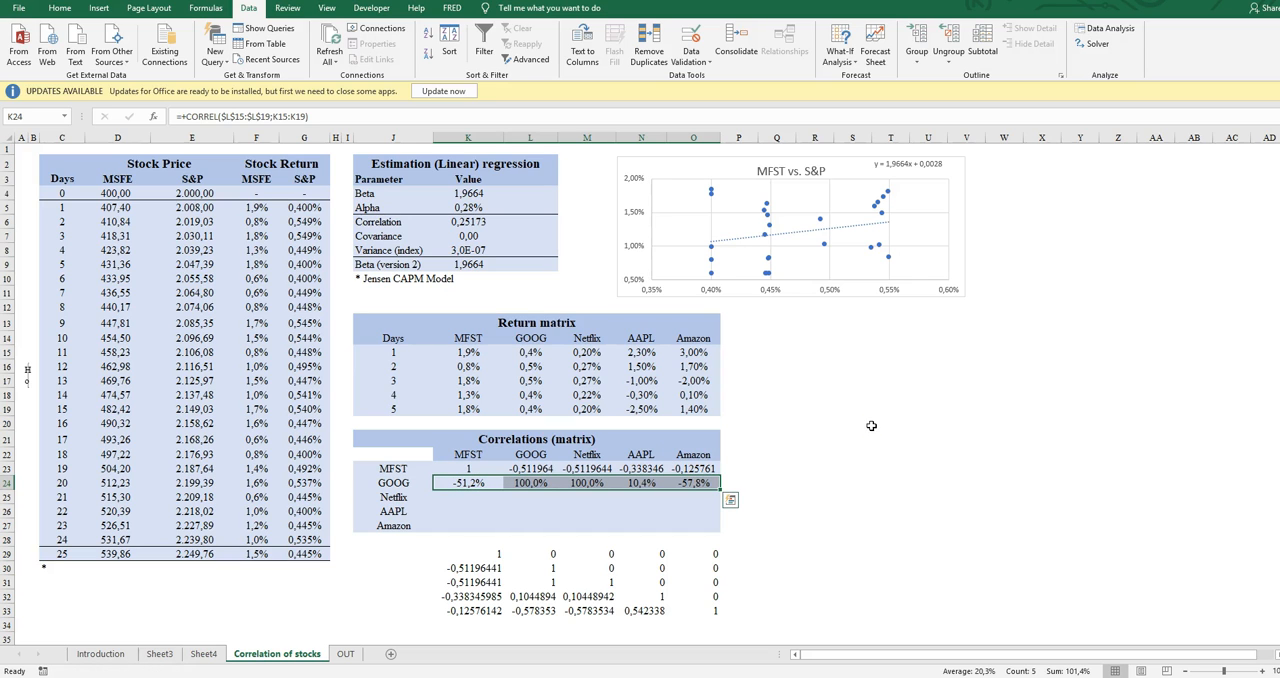
{"action": "left_click", "coordinate": [60, 8]}
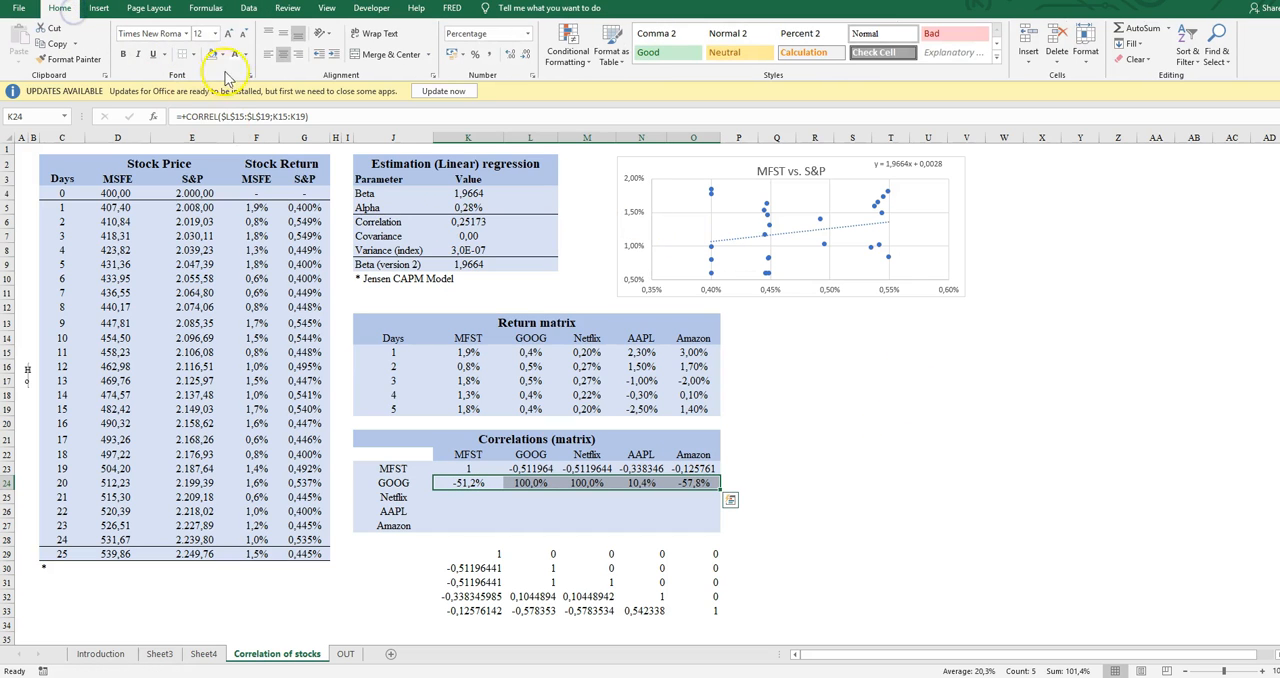
{"action": "left_click", "coordinate": [484, 54]}
Start a CORREL formula in the Netflix–MFST cell K25 with the range M15:M19 as the first array
{"action": "key", "text": "Down"}
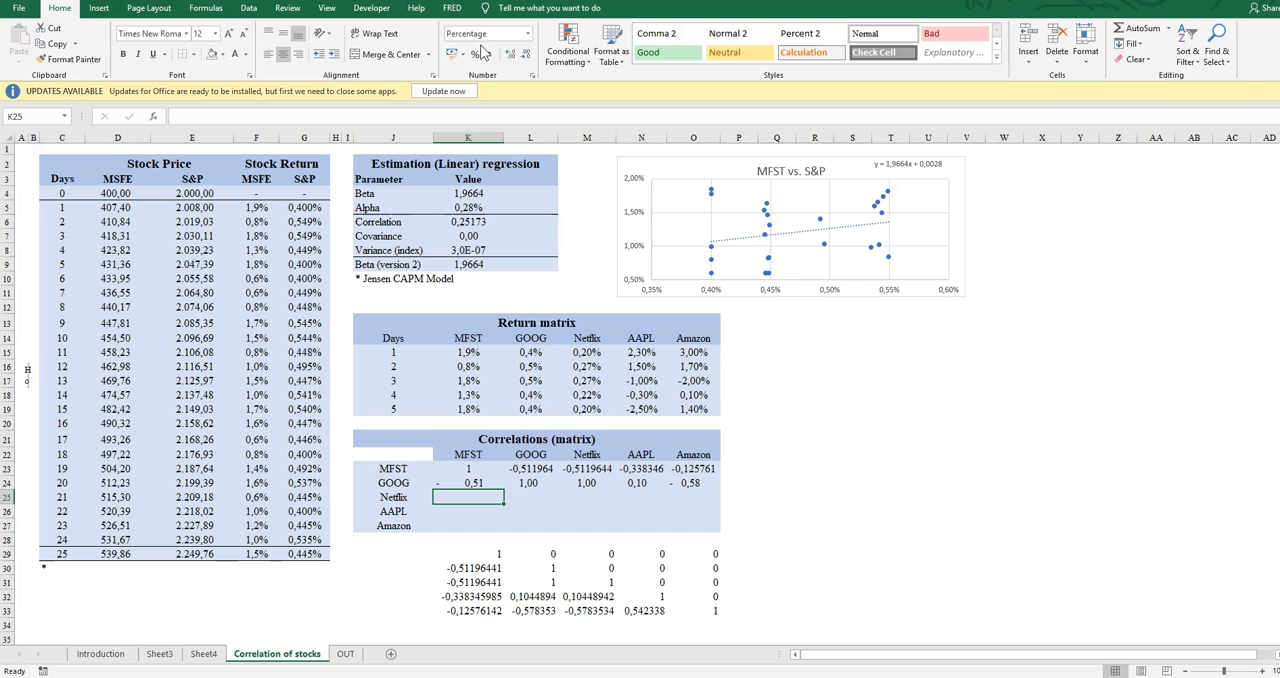
{"action": "type", "text": "+CORREL("}
{"action": "key", "text": "Right"}
{"action": "key", "text": "Up"}
{"action": "key", "text": "Right"}
{"action": "key", "text": "Up"}
{"action": "key", "text": "Up"}
{"action": "key", "text": "Up"}
{"action": "key", "text": "Up"}
{"action": "key", "text": "Up"}
{"action": "key", "text": "shift+Up"}
{"action": "key", "text": "shift+Up"}
{"action": "key", "text": "shift+Up"}
{"action": "key", "text": "shift+Up"}
{"action": "type", "text": ";"}
{"action": "key", "text": "Up"}
{"action": "key", "text": "Up"}
{"action": "key", "text": "Up"}
{"action": "key", "text": "Up"}
{"action": "key", "text": "Up"}
{"action": "key", "text": "Up"}
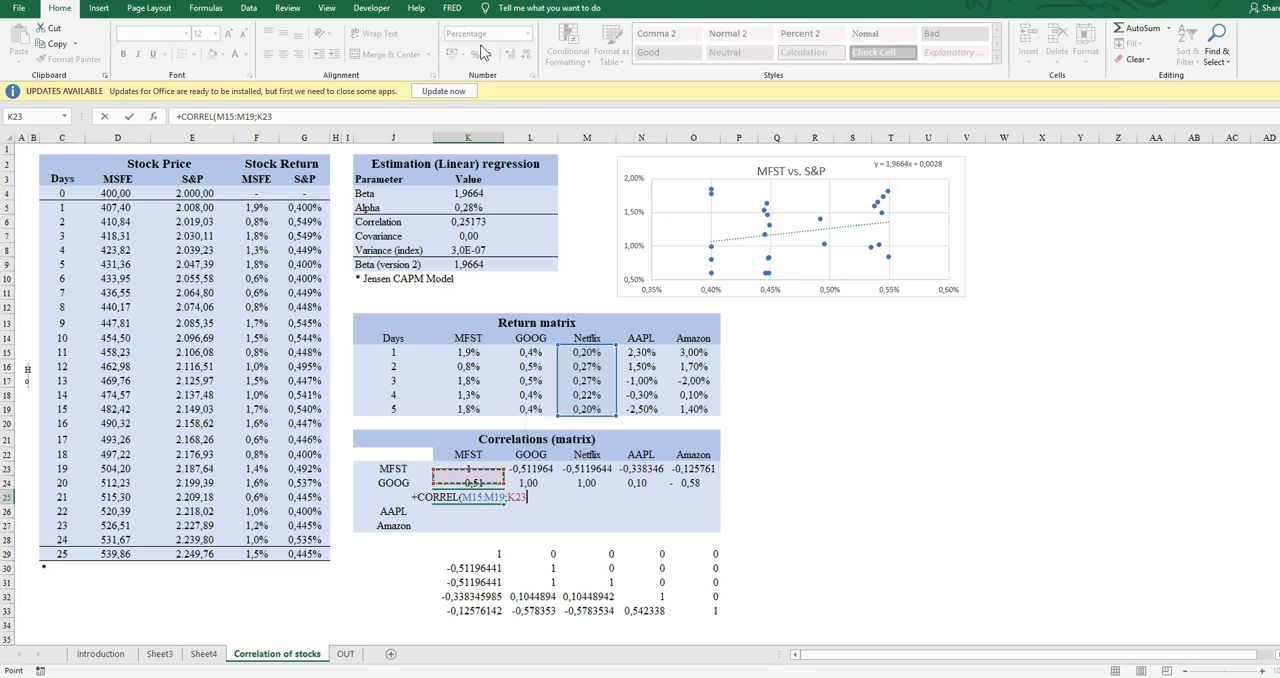
{"action": "key", "text": "BackSpace"}
{"action": "key", "text": "BackSpace"}
{"action": "key", "text": "BackSpace"}
{"action": "key", "text": "BackSpace"}
Make the first array's end reference absolute as $M$19 and complete the K25 formula with K15:K19 as the second array
{"action": "key", "text": "F4"}
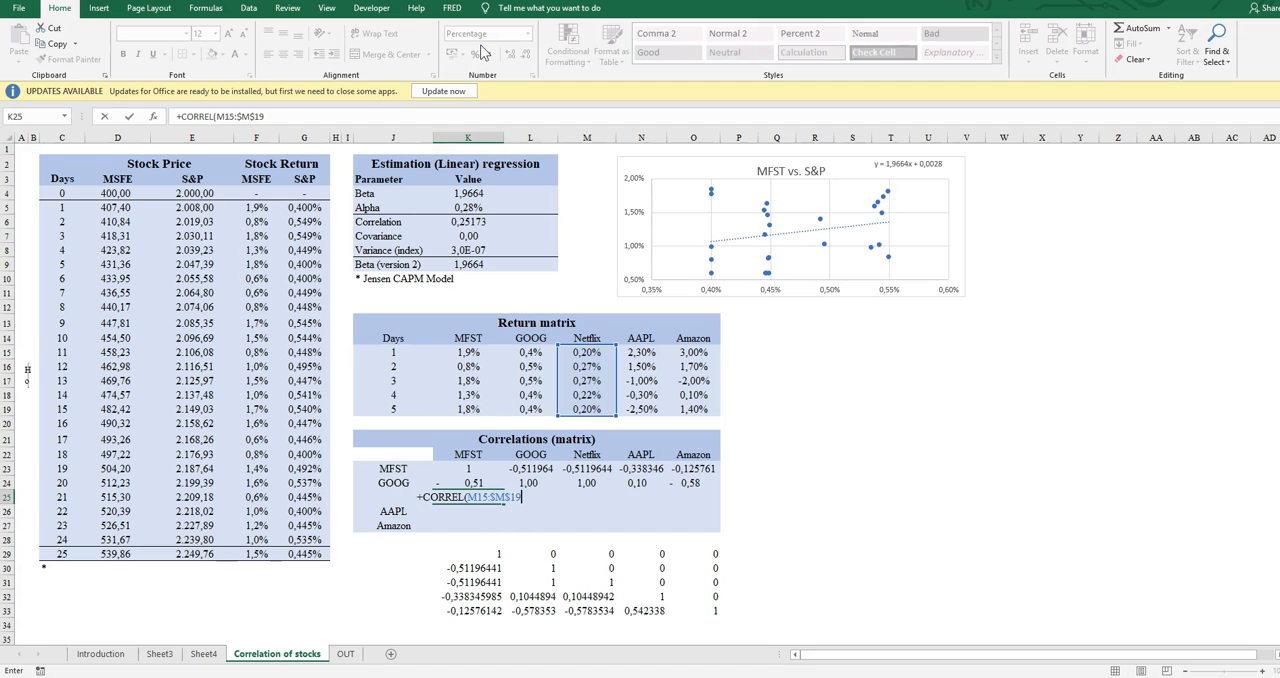
{"action": "type", "text": ";"}
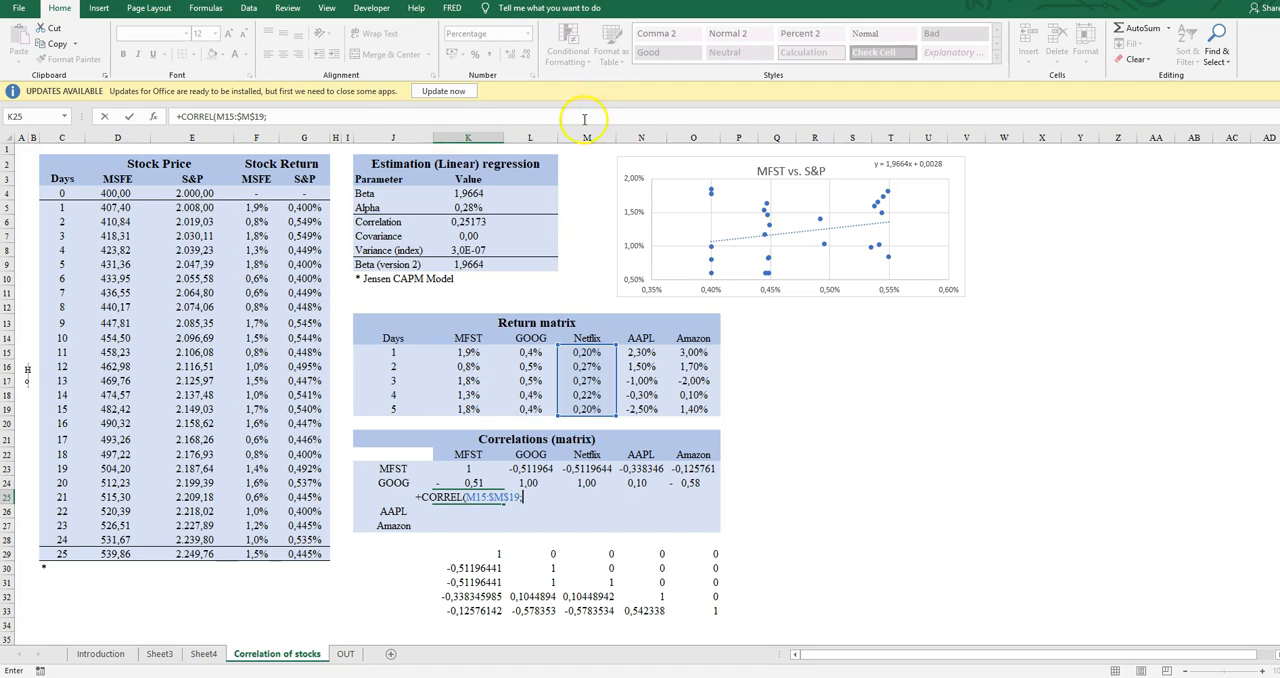
{"action": "left_click_drag", "start_coordinate": [483, 352], "coordinate": [478, 420]}
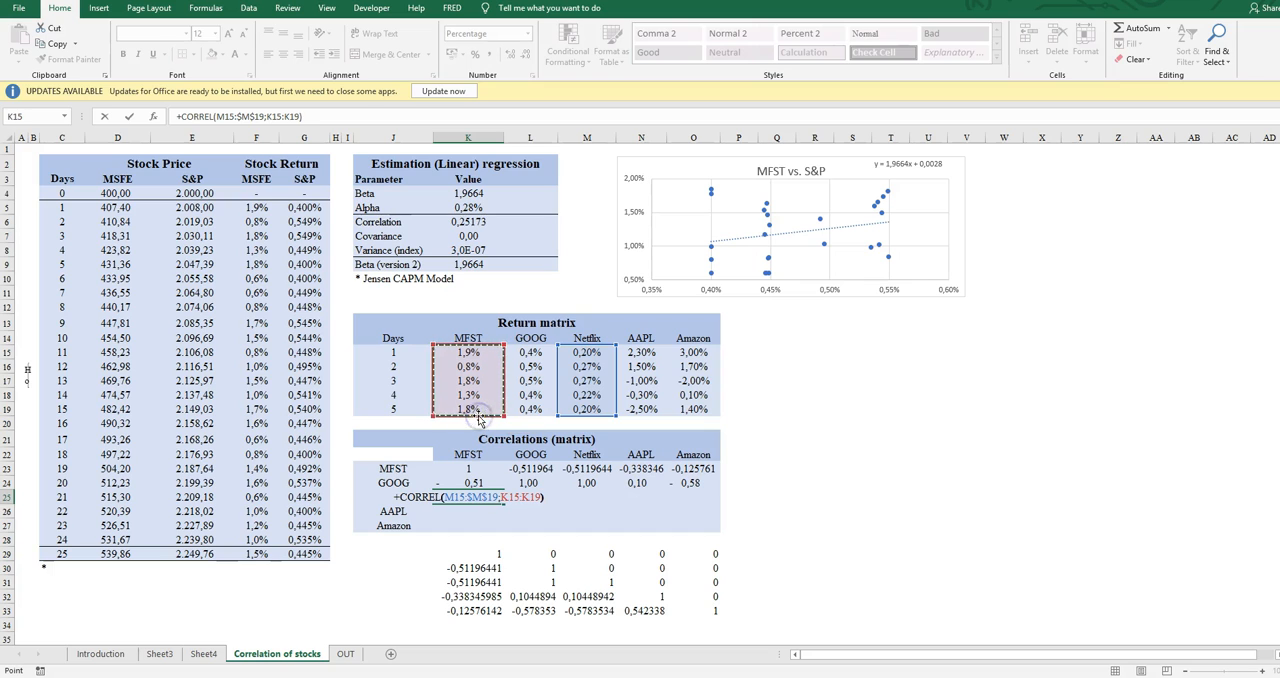
{"action": "key", "text": "ctrl+Return"}
Copy the K25 formula with first array M15:$M$19 across the Netflix row to O25
{"action": "key", "text": "ctrl+c"}
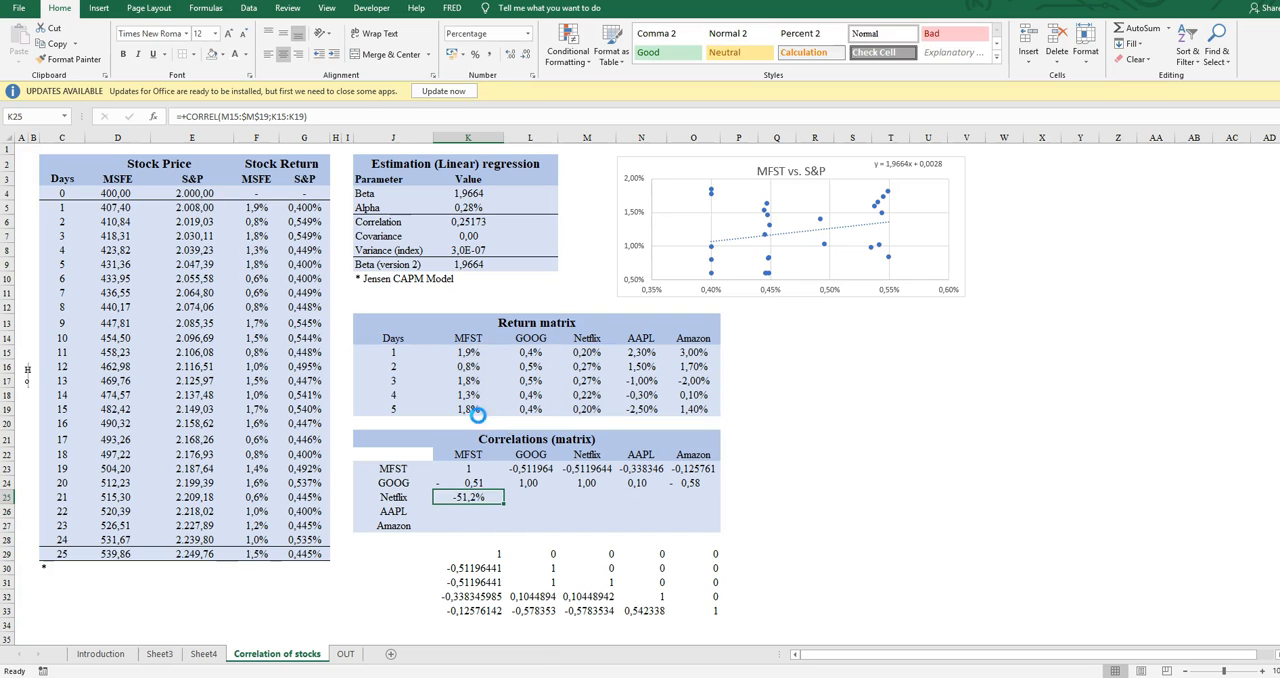
{"action": "key", "text": "shift+Right"}
{"action": "key", "text": "shift+Right"}
{"action": "key", "text": "shift+Right"}
{"action": "key", "text": "shift+Right"}
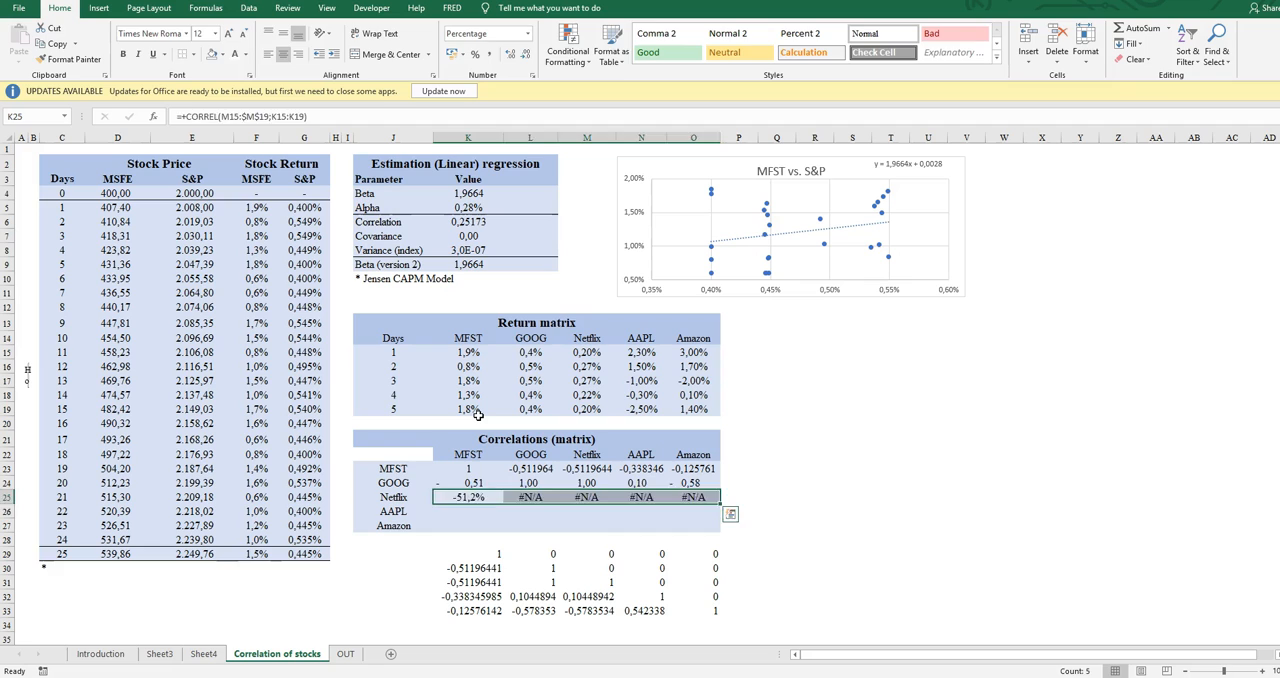
{"action": "key", "text": "Return"}
Start a CORREL formula in the AAPL–MFST cell K26 with the absolute range $N$15:$N$19 as the first array
{"action": "type", "text": "+"}
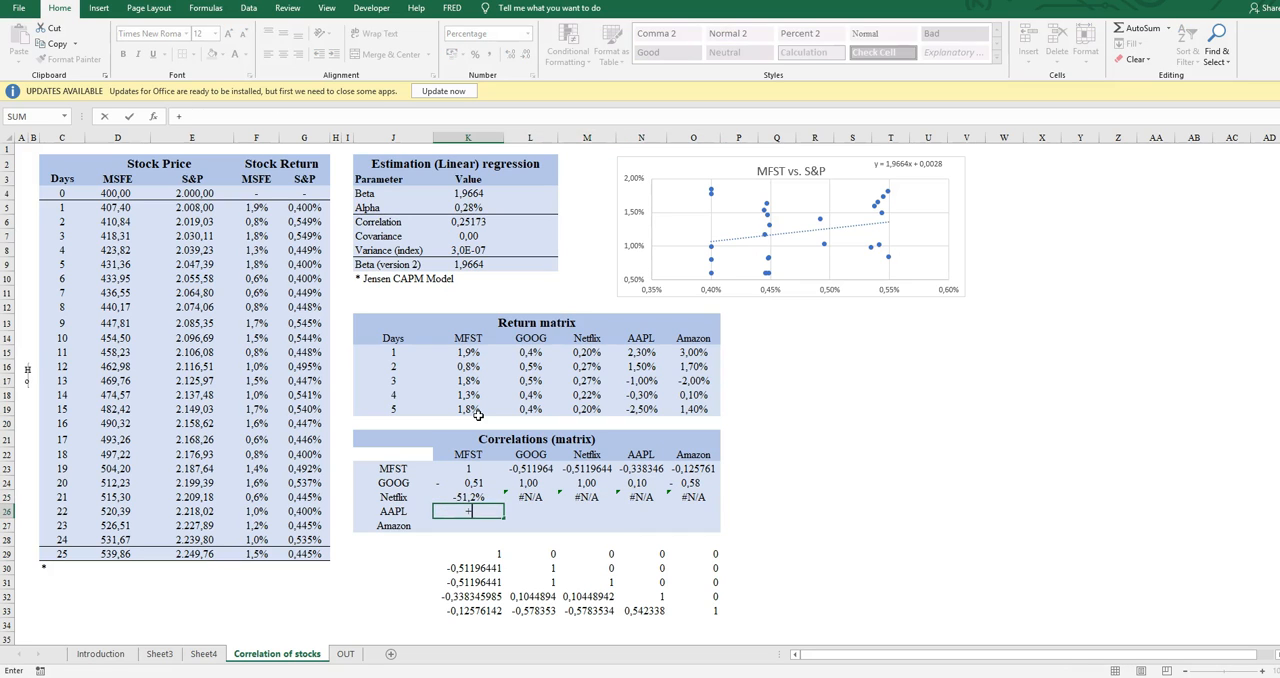
{"action": "type", "text": "CORREL("}
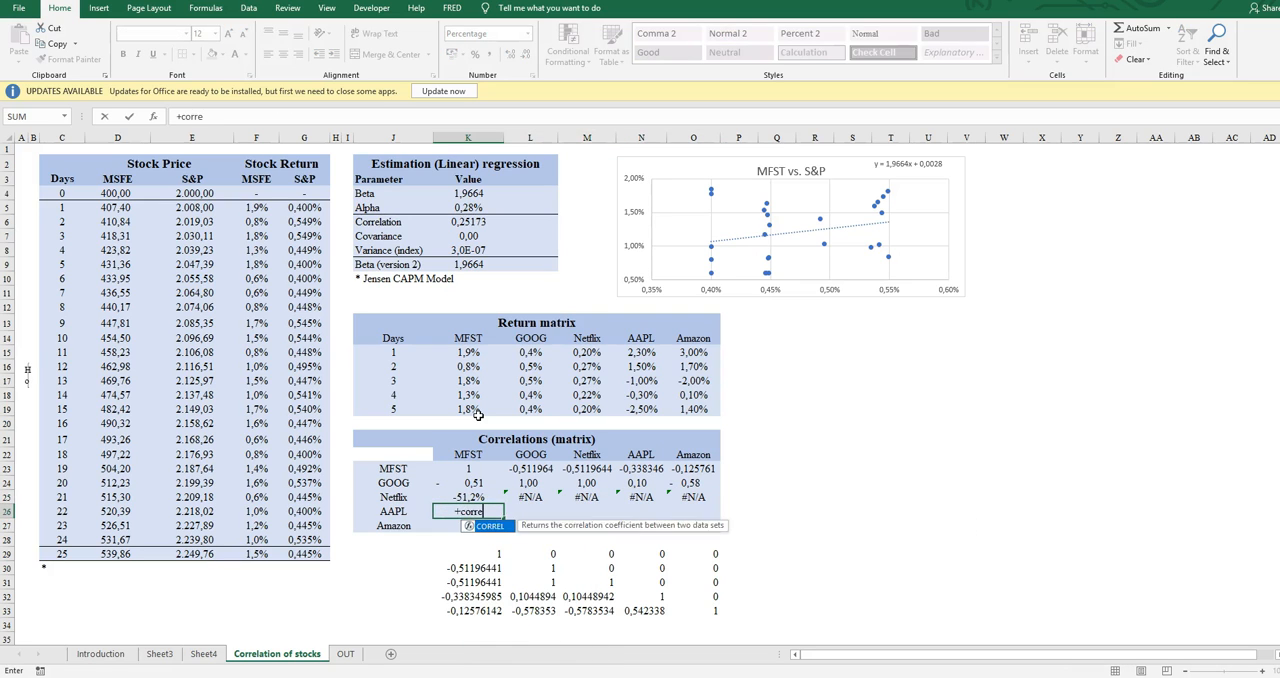
{"action": "key", "text": "Right"}
{"action": "key", "text": "Right"}
{"action": "key", "text": "Right"}
{"action": "key", "text": "Up"}
{"action": "key", "text": "Up"}
{"action": "key", "text": "Up"}
{"action": "key", "text": "Up"}
{"action": "key", "text": "Up"}
{"action": "key", "text": "Up"}
{"action": "key", "text": "Up"}
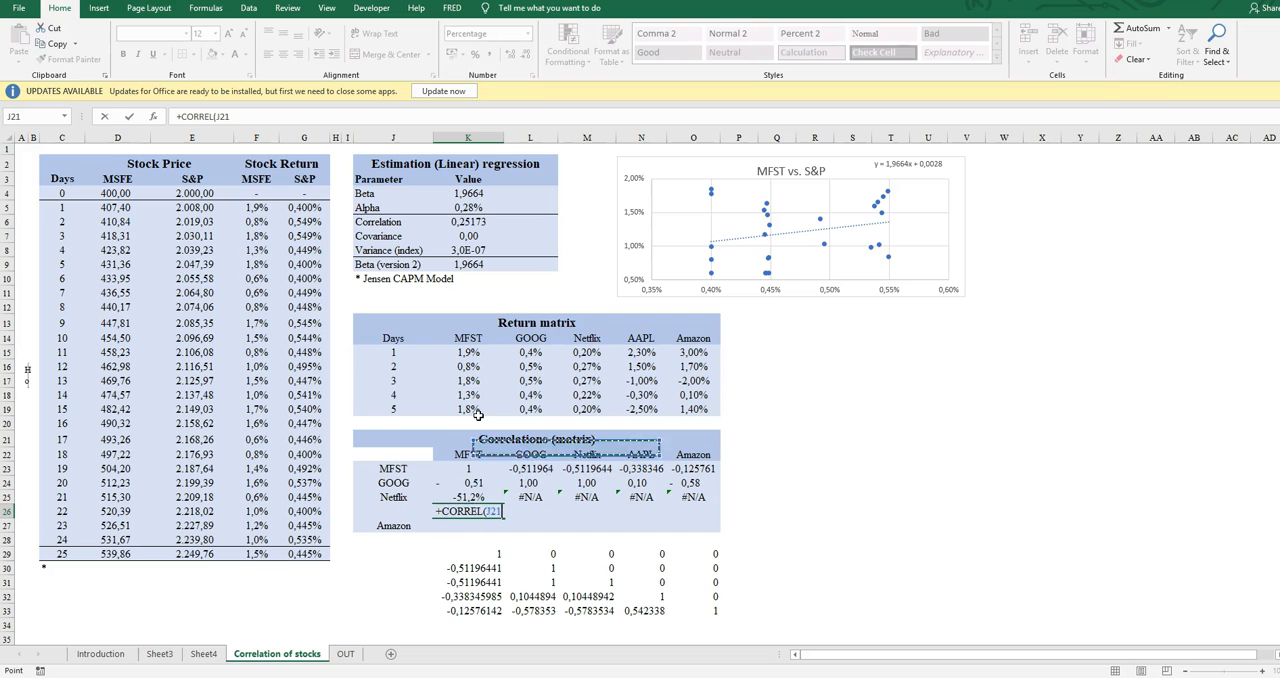
{"action": "key", "text": "shift+Up"}
{"action": "key", "text": "shift+Up"}
{"action": "key", "text": "shift+Up"}
{"action": "key", "text": "shift+Up"}
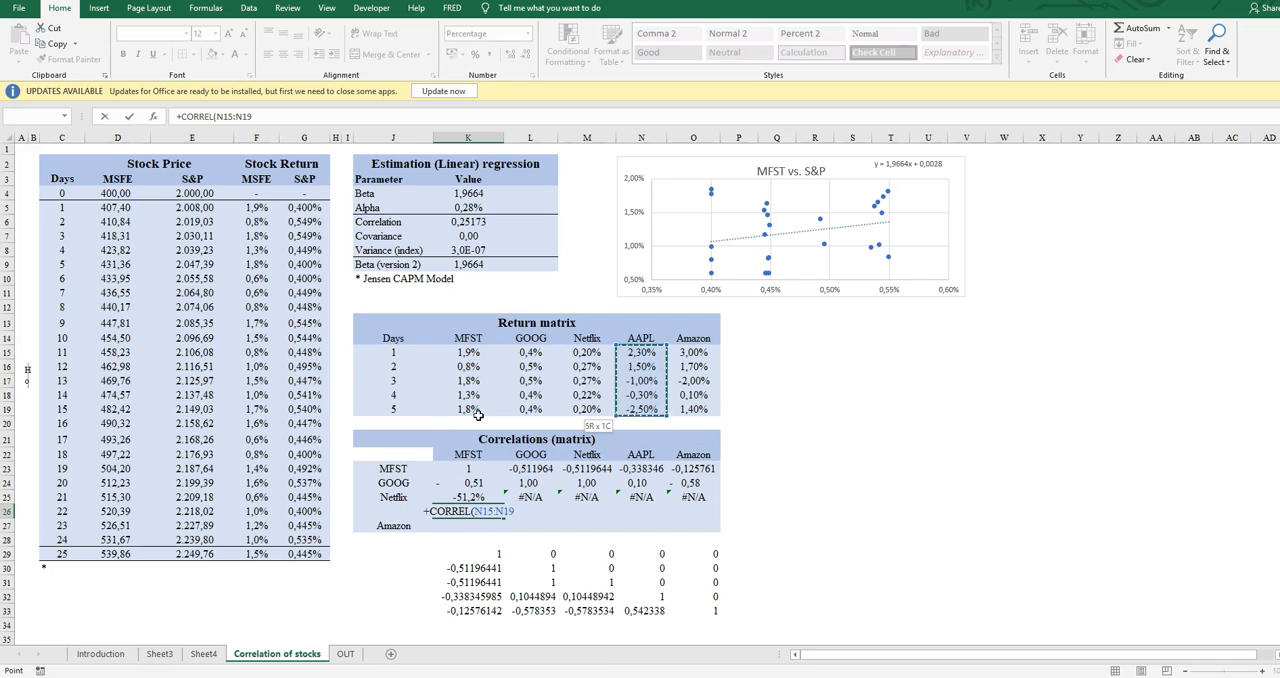
{"action": "key", "text": "F4"}
Complete the CORREL formula in K26 with the relative range K15:K19 as the second array
{"action": "type", "text": ";"}
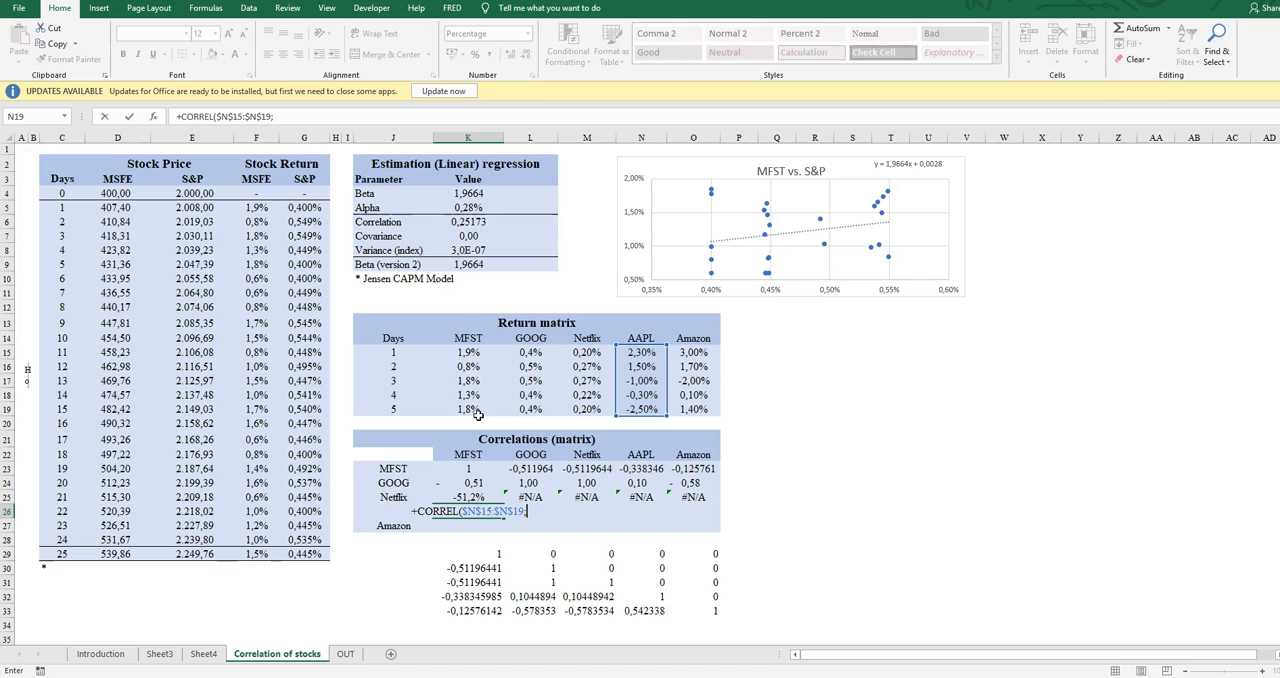
{"action": "left_click_drag", "start_coordinate": [476, 350], "coordinate": [474, 408]}
{"action": "key", "text": "Return"}
Enter a CORREL formula in the Amazon–MFST cell K27 using the absolute range $O$15:$O$19 and the relative range K15:K19
{"action": "type", "text": "+"}
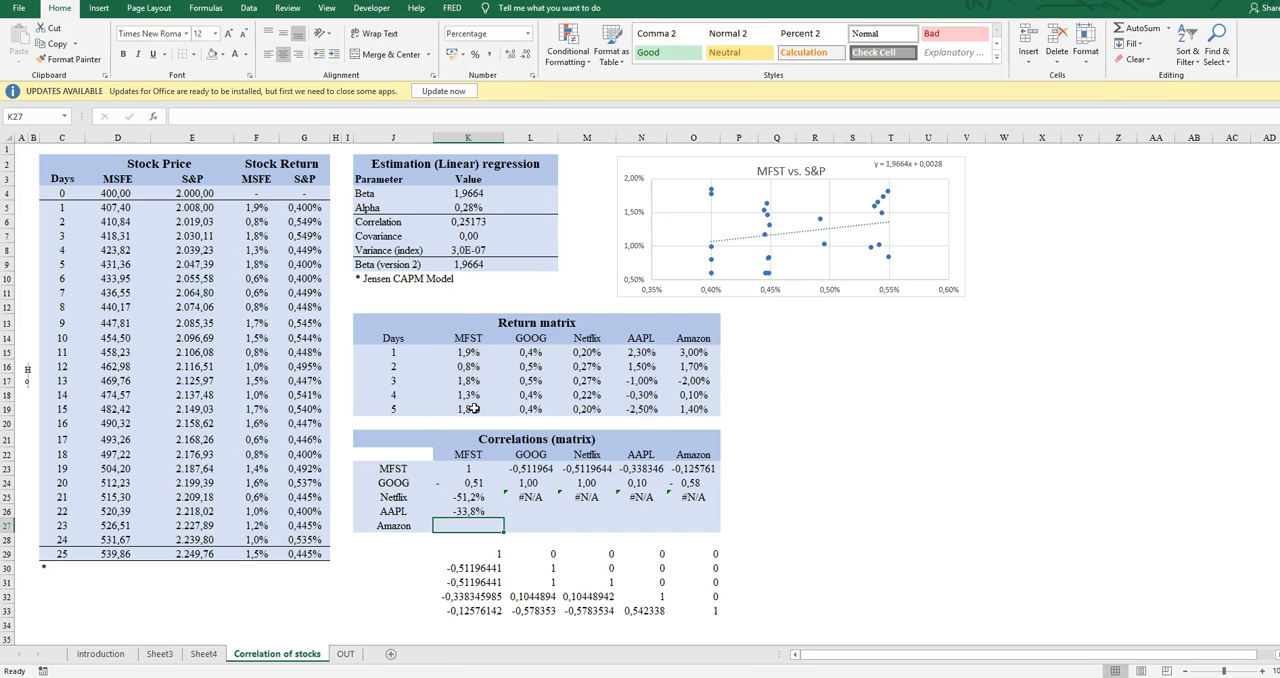
{"action": "type", "text": "CORREL("}
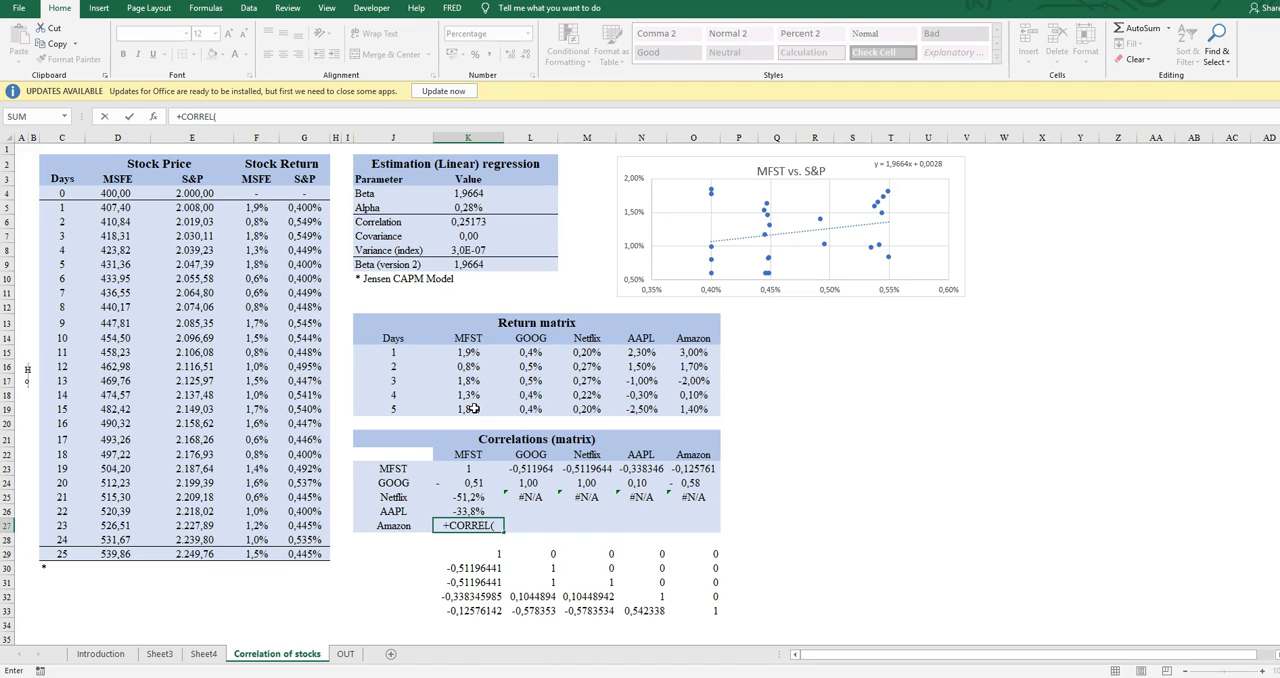
{"action": "left_click_drag", "start_coordinate": [693, 352], "coordinate": [702, 400]}
{"action": "key", "text": "F4"}
{"action": "type", "text": ";"}
{"action": "left_click_drag", "start_coordinate": [468, 352], "coordinate": [472, 408]}
{"action": "type", "text": ")"}
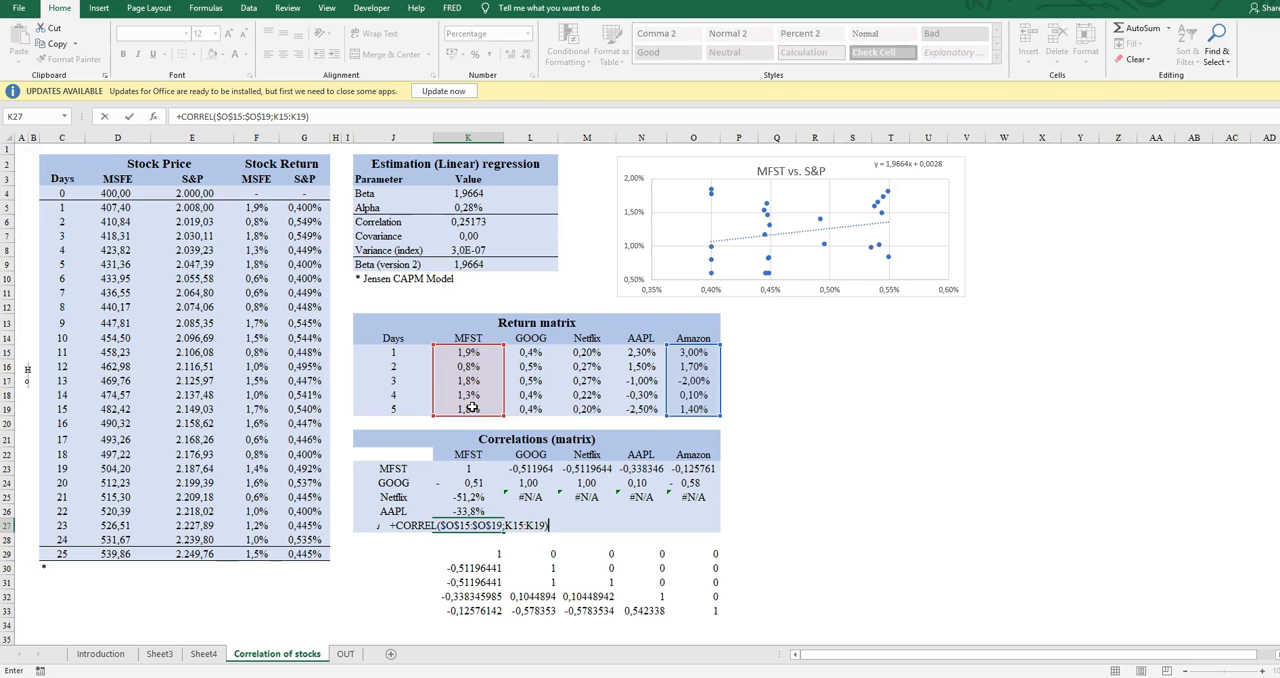
{"action": "key", "text": "Return"}
Copy the formulas in K26:K27 across to column O and apply the comma number style to K25:O27
{"action": "key", "text": "Up"}
{"action": "key", "text": "shift+Up"}
{"action": "key", "text": "ctrl+c"}
{"action": "key", "text": "shift+Right"}
{"action": "key", "text": "shift+Right"}
{"action": "key", "text": "shift+Right"}
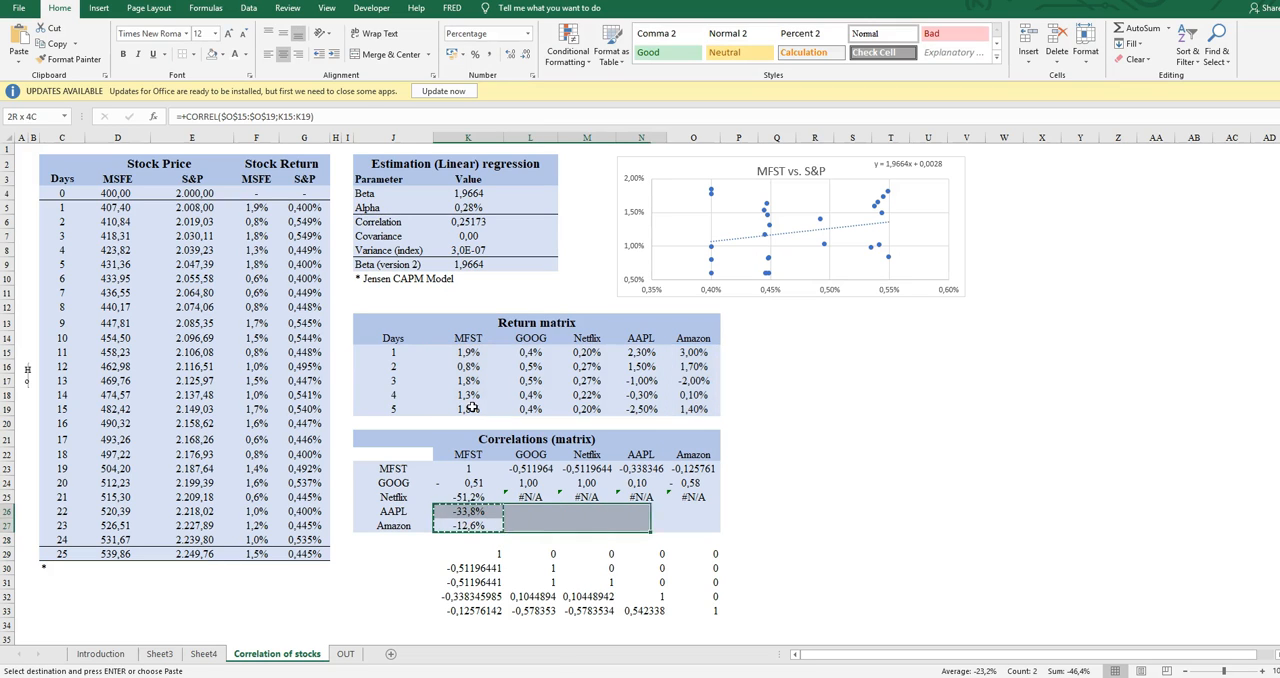
{"action": "key", "text": "shift+Right"}
{"action": "key", "text": "ctrl+v"}
{"action": "key", "text": "Return"}
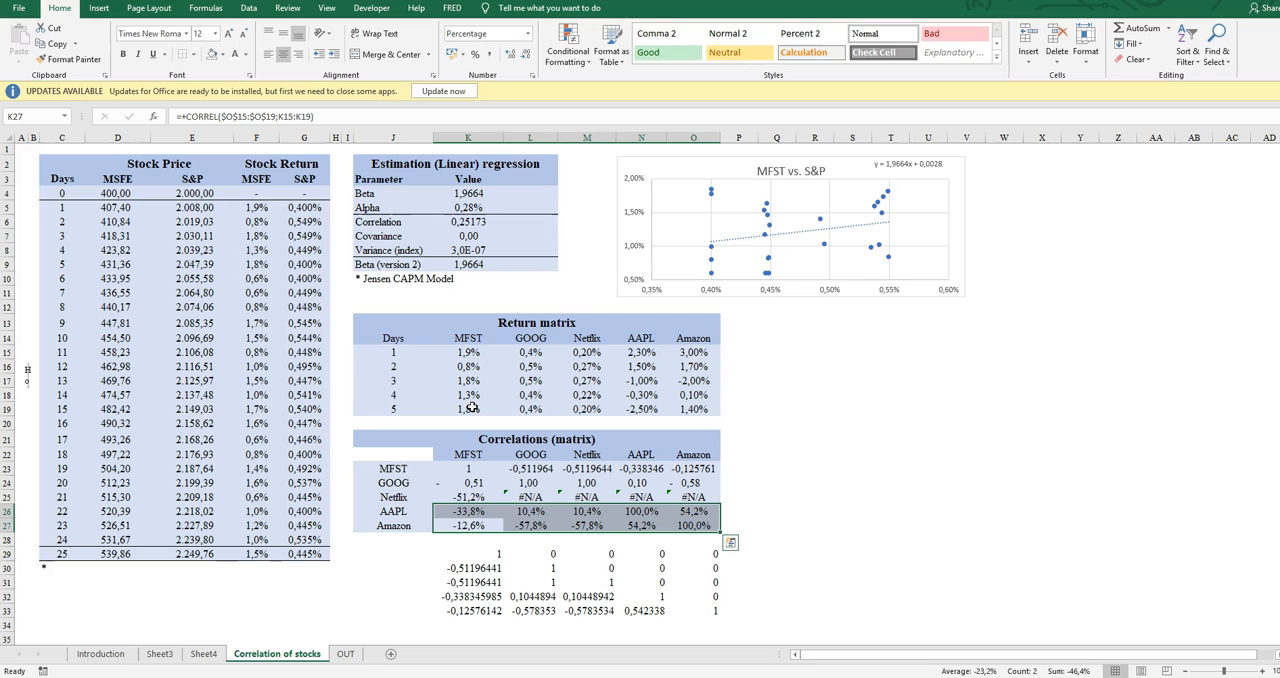
{"action": "left_click_drag", "start_coordinate": [463, 489], "coordinate": [689, 529]}
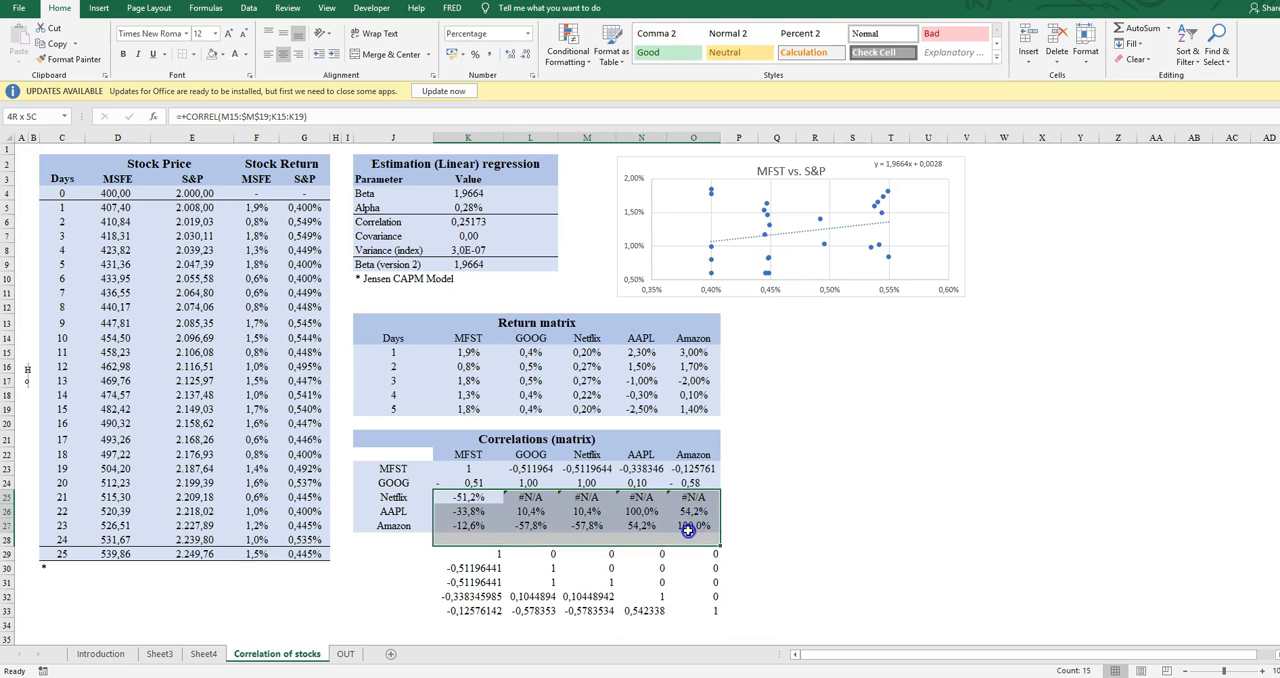
{"action": "left_click", "coordinate": [490, 54]}
Make the M15 reference absolute in the K25 formula so its first array reads $M$15:$M$19
{"action": "left_click", "coordinate": [474, 504]}
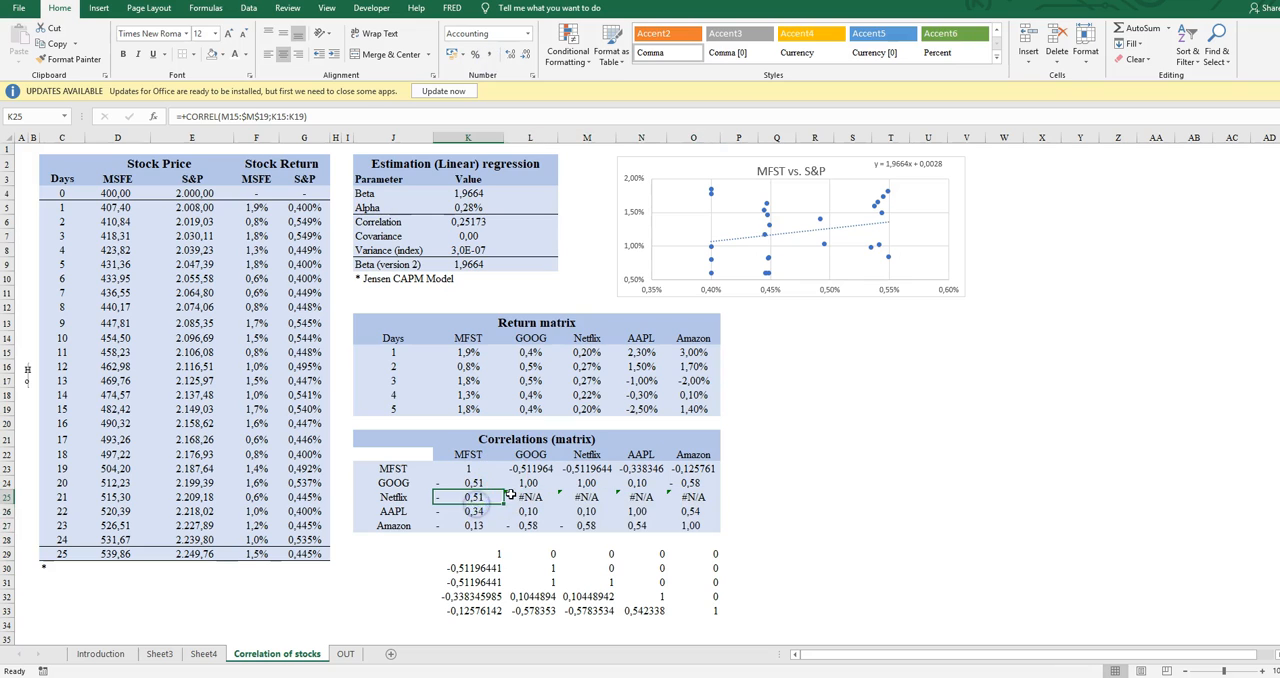
{"action": "left_click", "coordinate": [234, 115]}
{"action": "key", "text": "F4"}
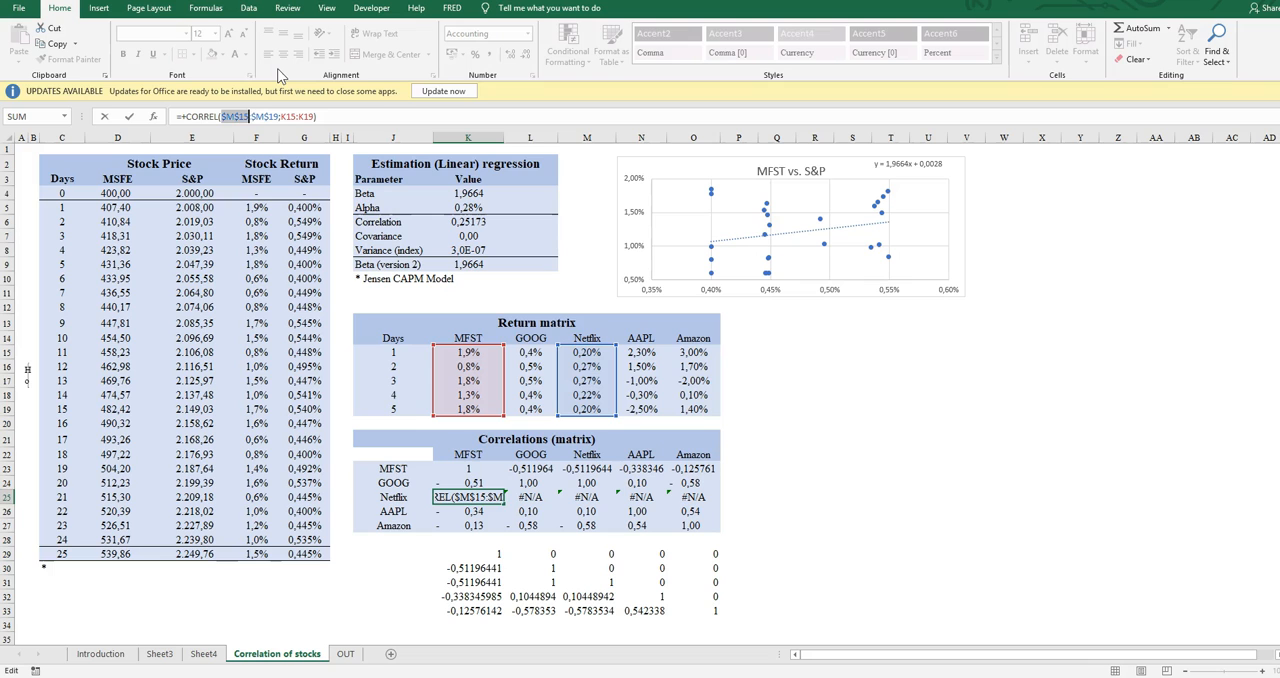
{"action": "key", "text": "Return"}
Copy the corrected K25 formula across the Netflix row to O25
{"action": "key", "text": "Up"}
{"action": "key", "text": "ctrl+c"}
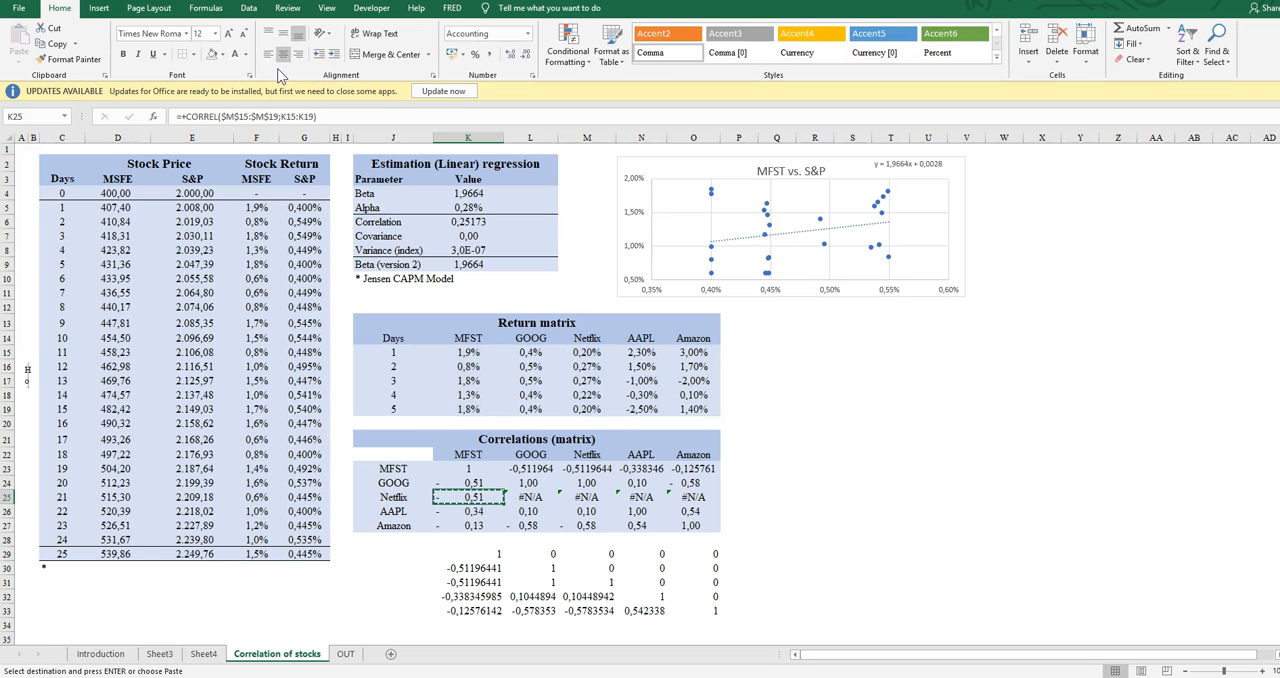
{"action": "key", "text": "ctrl+shift+Right"}
{"action": "key", "text": "Return"}
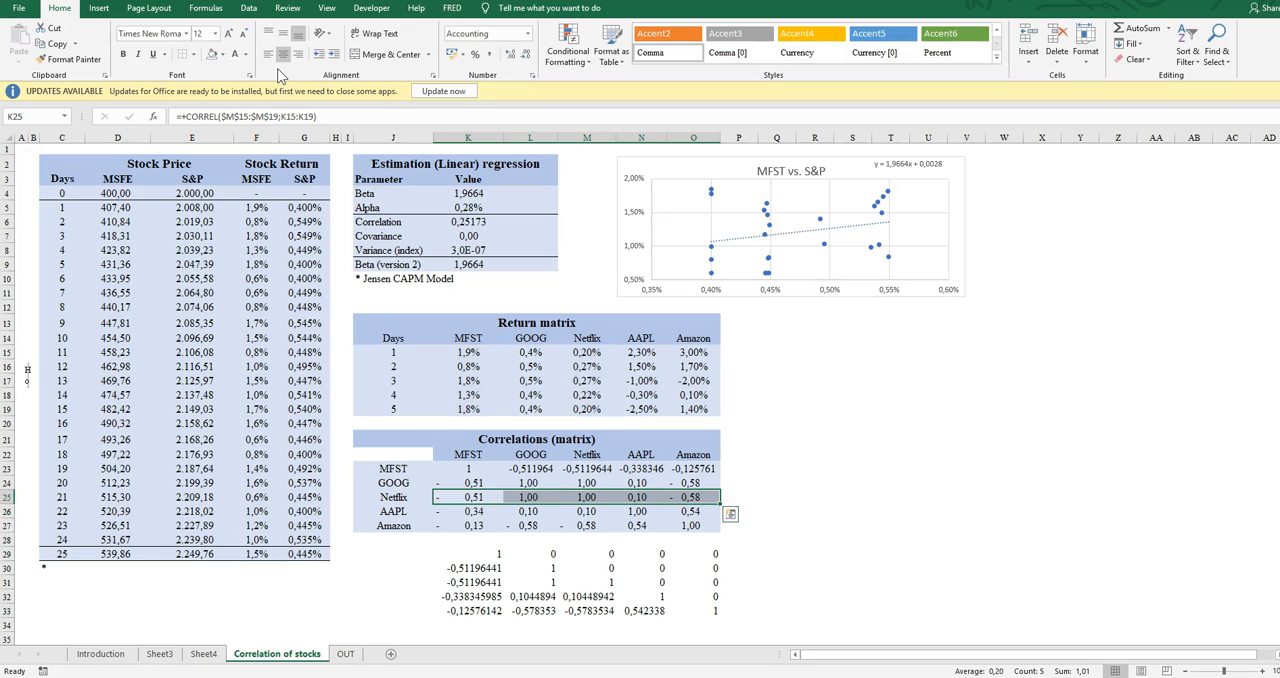
Examine column K from the header of the Correlations (matrix) table down past the linked output below it
{"action": "key", "text": "Up"}
{"action": "key", "text": "Up"}
{"action": "key", "text": "Up"}
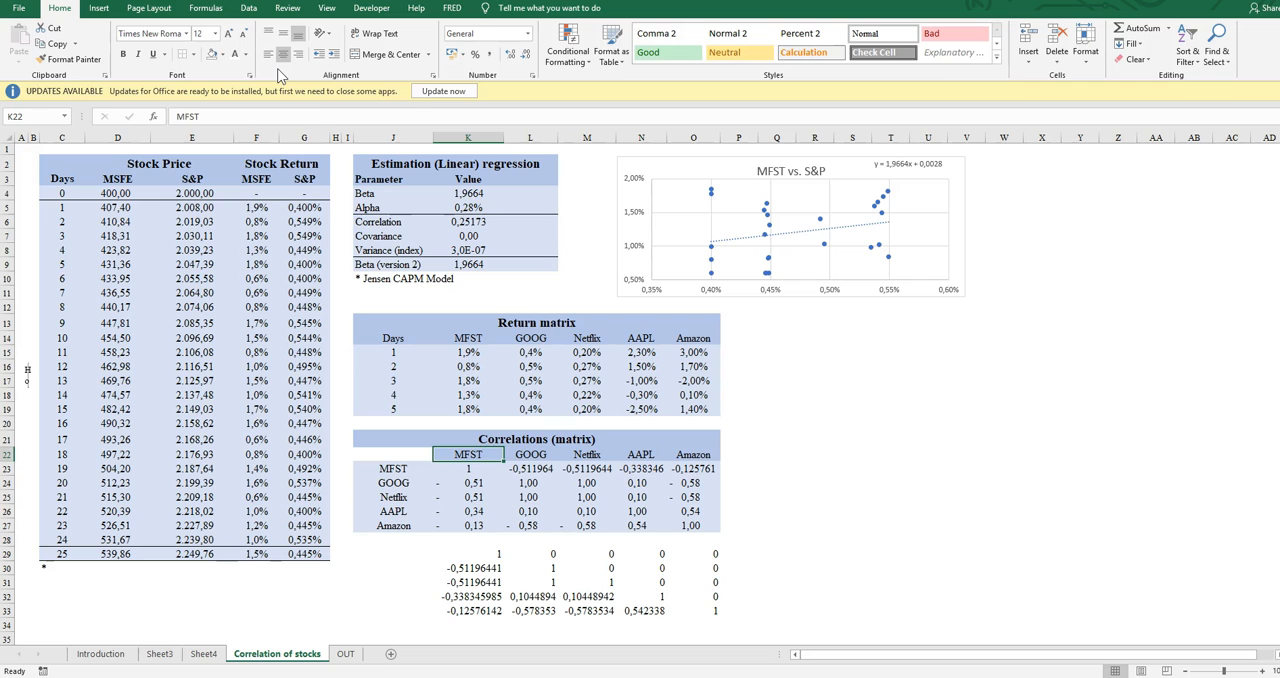
{"action": "key", "text": "Down"}
{"action": "key", "text": "Down"}
{"action": "key", "text": "Down"}
{"action": "key", "text": "Down"}
{"action": "key", "text": "Down"}
{"action": "key", "text": "Down"}
{"action": "key", "text": "Down"}
{"action": "key", "text": "Down"}
{"action": "key", "text": "Down"}
{"action": "key", "text": "Down"}
{"action": "key", "text": "Down"}
{"action": "key", "text": "Down"}
{"action": "key", "text": "Down"}
{"action": "key", "text": "Down"}
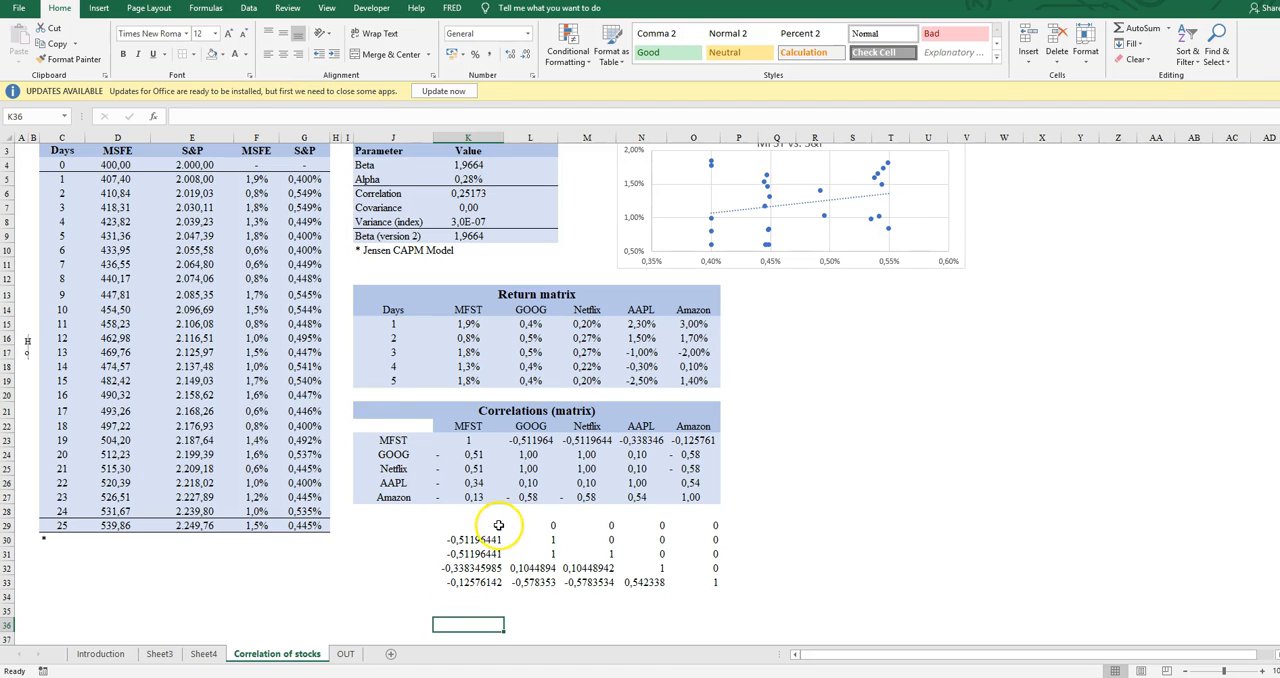
Compare the GOOG column of the Correlations (matrix) table with the linked correlation output beneath it
{"action": "left_click", "coordinate": [508, 470]}
{"action": "key", "text": "Up"}
{"action": "key", "text": "Down"}
{"action": "key", "text": "Down"}
{"action": "key", "text": "Down"}
{"action": "key", "text": "Down"}
{"action": "key", "text": "Down"}
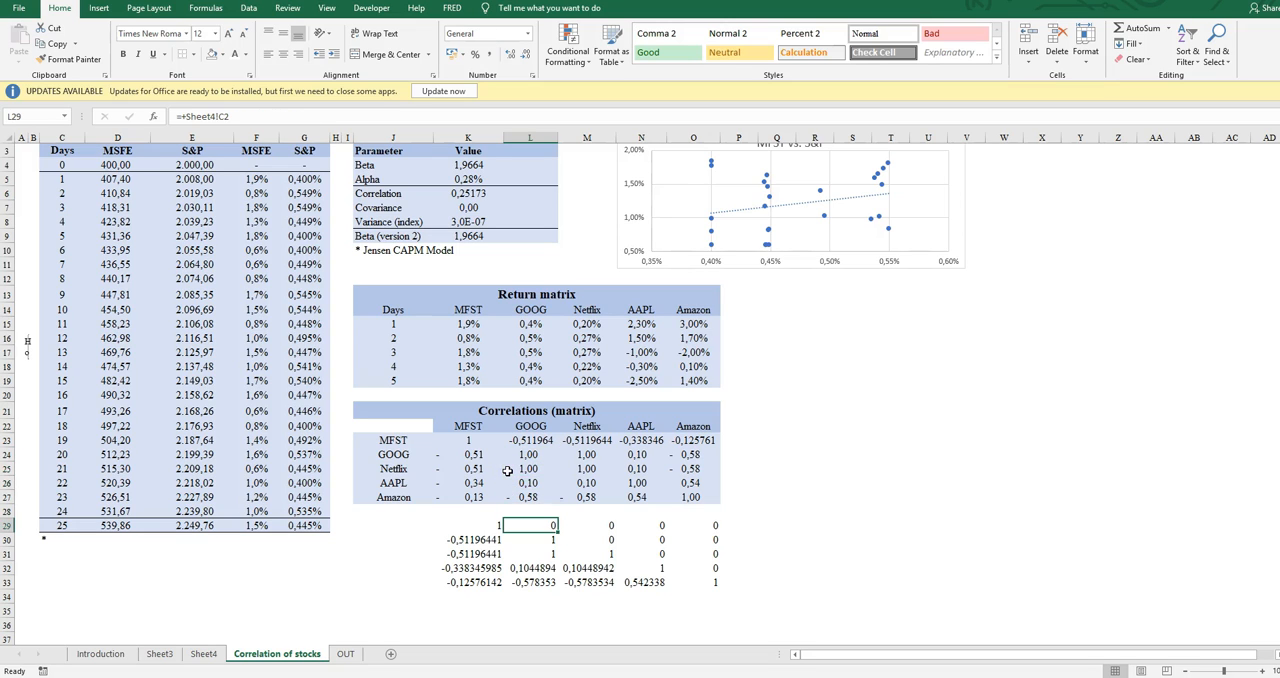
{"action": "key", "text": "Up"}
{"action": "key", "text": "Up"}
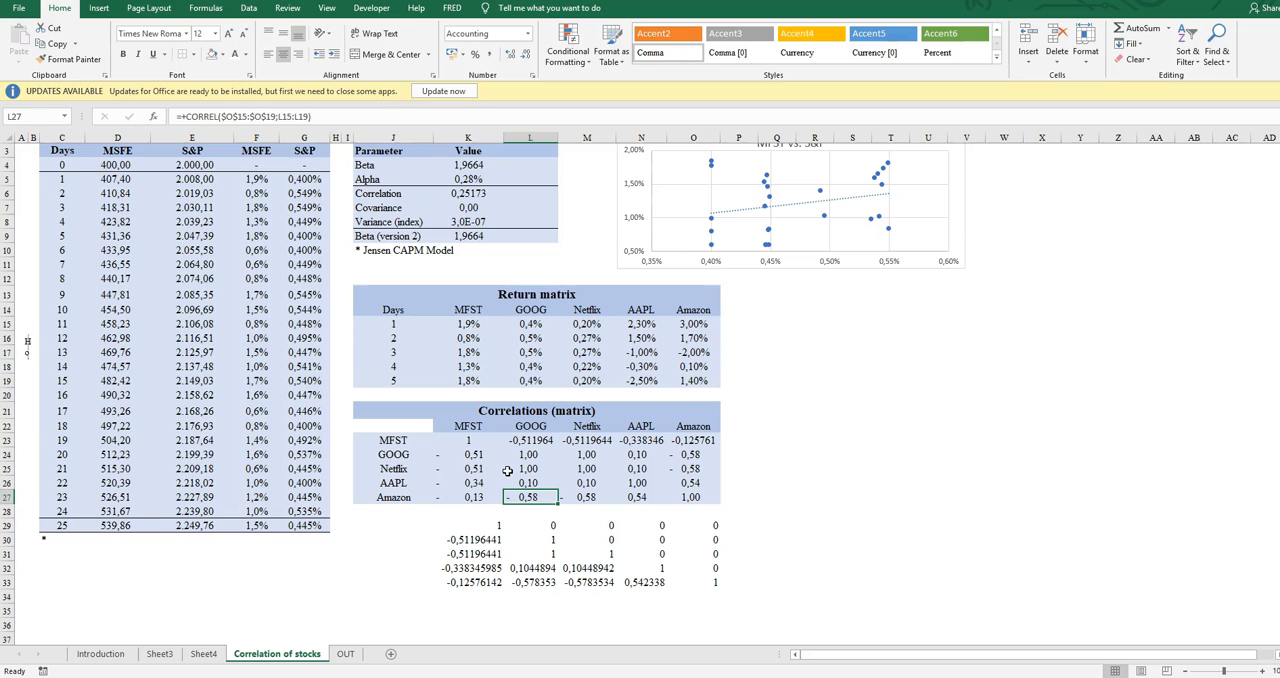
{"action": "key", "text": "Down"}
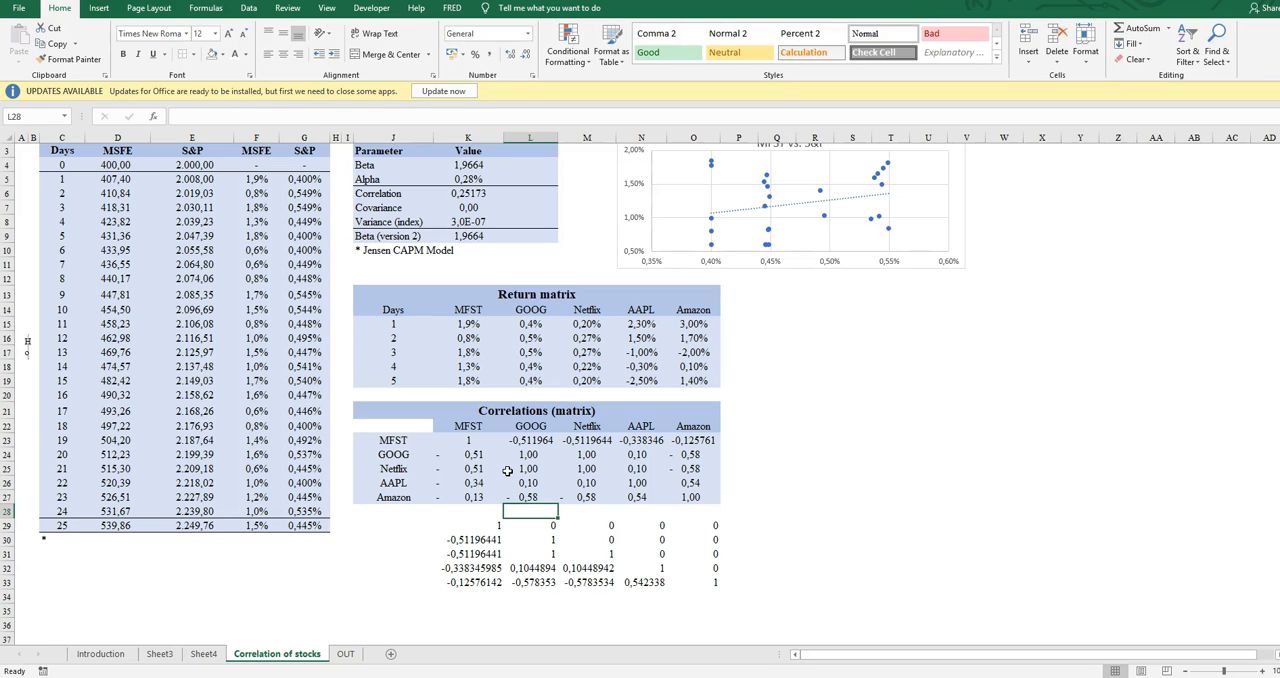
Compare the MFST row of the Correlations (matrix) table with its MFST column and the linked output below
{"action": "key", "text": "Left"}
{"action": "key", "text": "Up"}
{"action": "key", "text": "Up"}
{"action": "key", "text": "Up"}
{"action": "key", "text": "Up"}
{"action": "key", "text": "Up"}
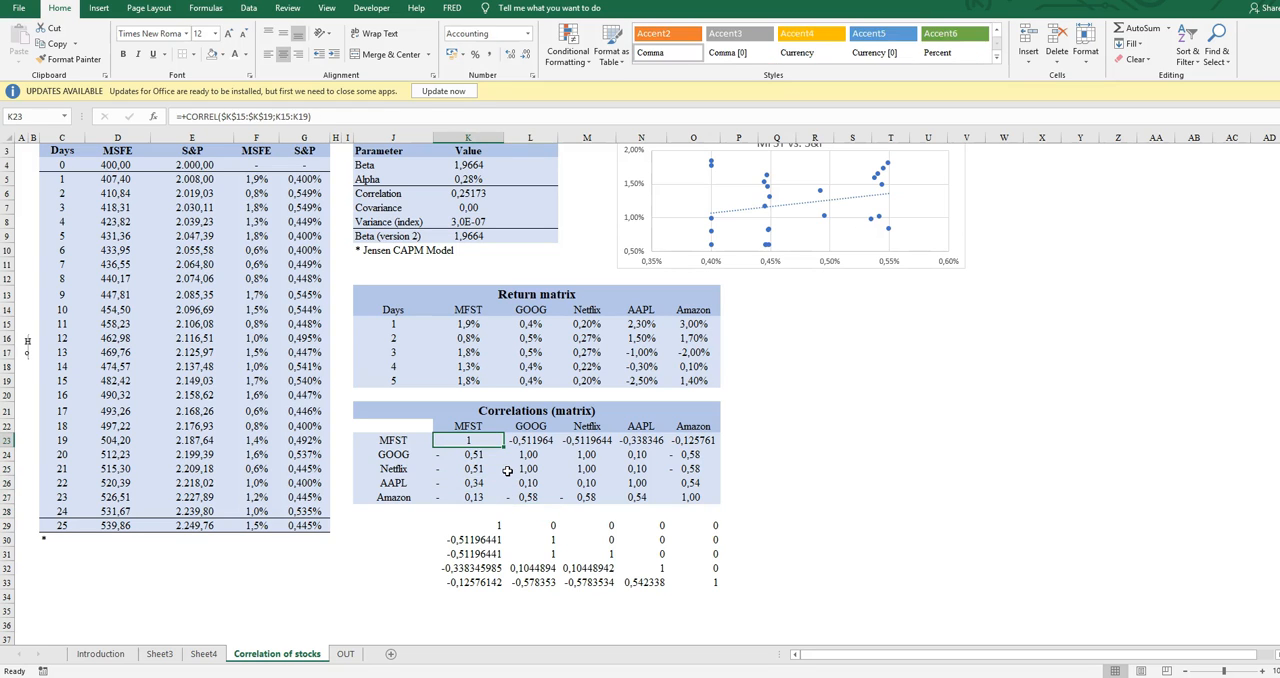
{"action": "key", "text": "Right"}
{"action": "key", "text": "Right"}
{"action": "key", "text": "Down"}
{"action": "key", "text": "Left"}
{"action": "key", "text": "Left"}
{"action": "key", "text": "Down"}
{"action": "key", "text": "Down"}
{"action": "key", "text": "Down"}
{"action": "key", "text": "Down"}
{"action": "key", "text": "Down"}
{"action": "key", "text": "Down"}
{"action": "key", "text": "Down"}
{"action": "key", "text": "Down"}
{"action": "key", "text": "Down"}
{"action": "key", "text": "Down"}
Copy the linked correlation output K29:O33 and paste it transposed as values starting at K35
{"action": "left_click_drag", "start_coordinate": [502, 521], "coordinate": [705, 582]}
{"action": "key", "text": "ctrl+c"}
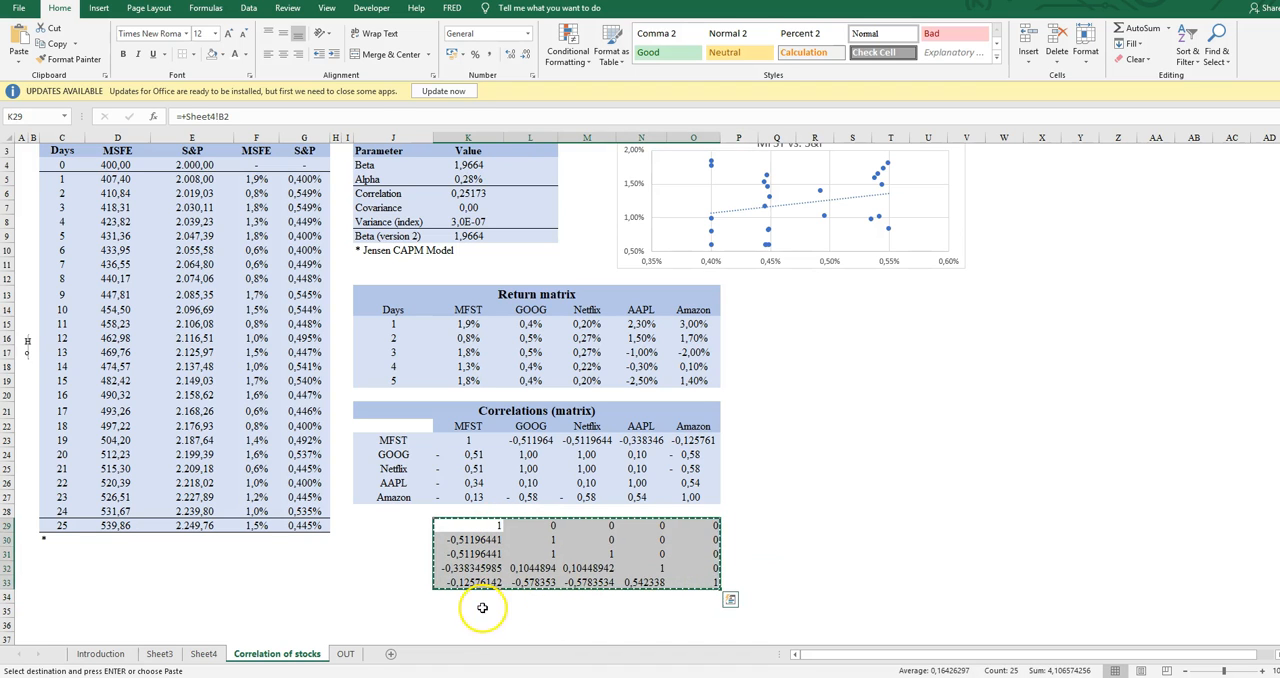
{"action": "left_click", "coordinate": [465, 606]}
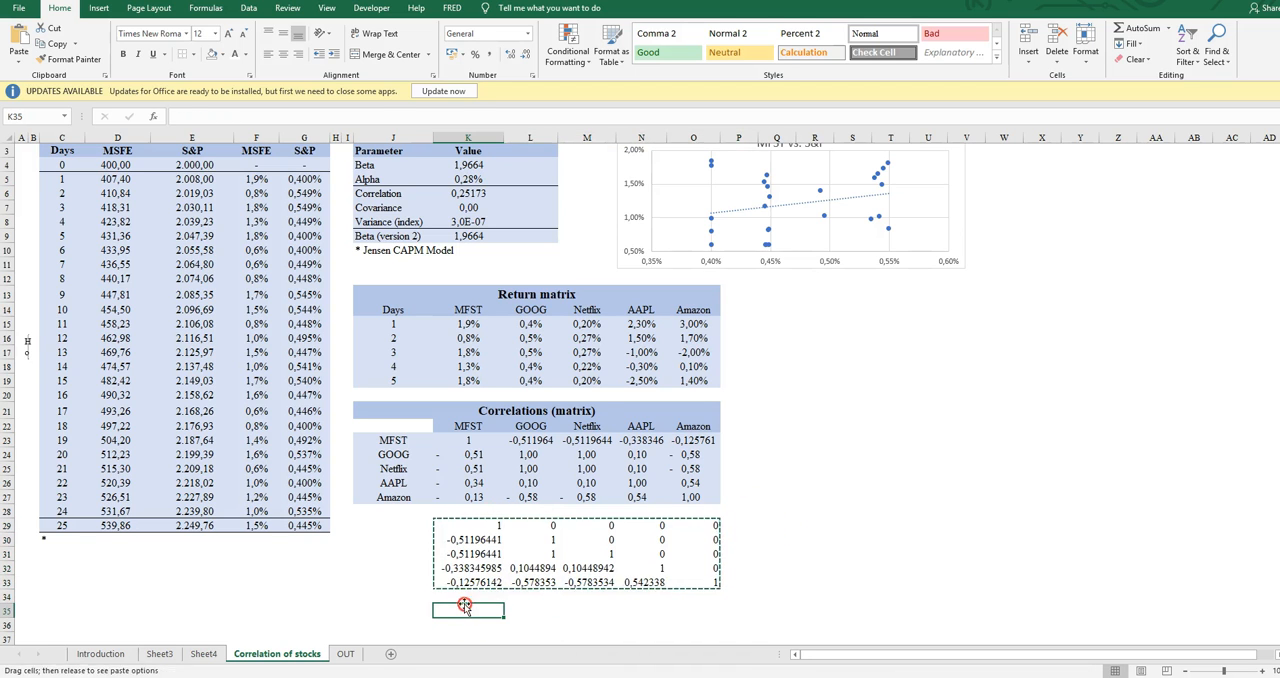
{"action": "right_click", "coordinate": [465, 606]}
{"action": "left_click", "coordinate": [512, 392]}
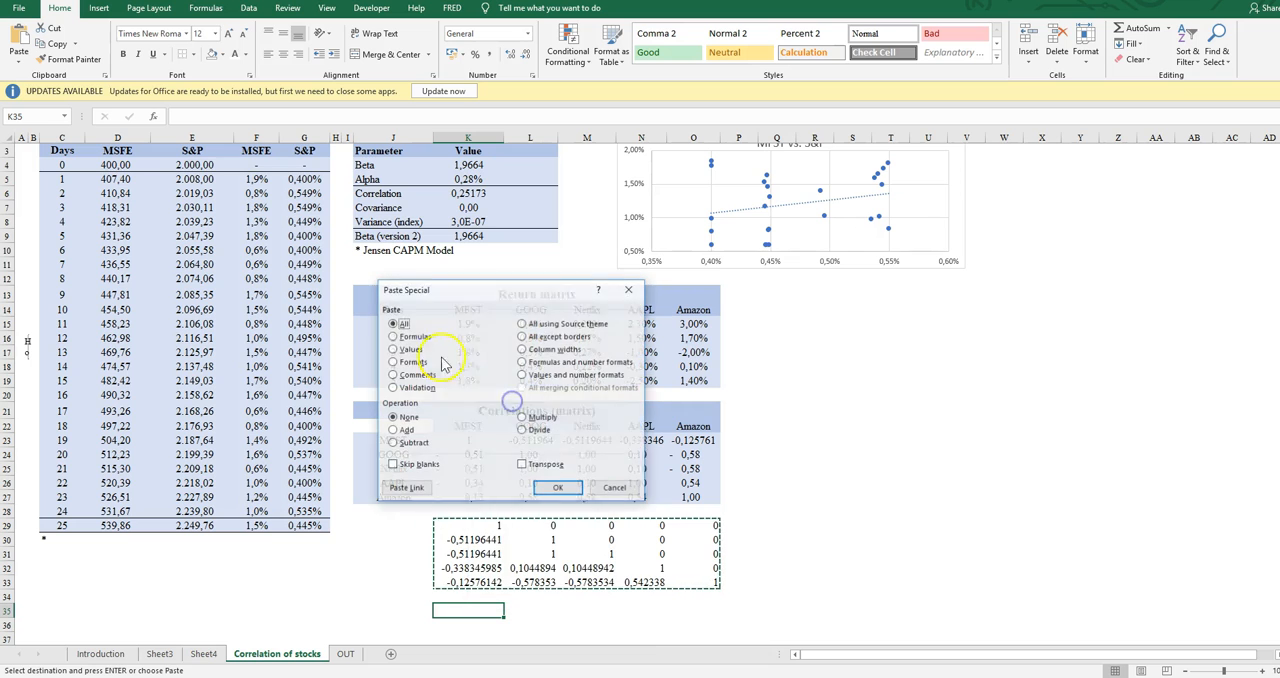
{"action": "left_click", "coordinate": [393, 349]}
{"action": "left_click", "coordinate": [521, 464]}
{"action": "left_click", "coordinate": [558, 487]}
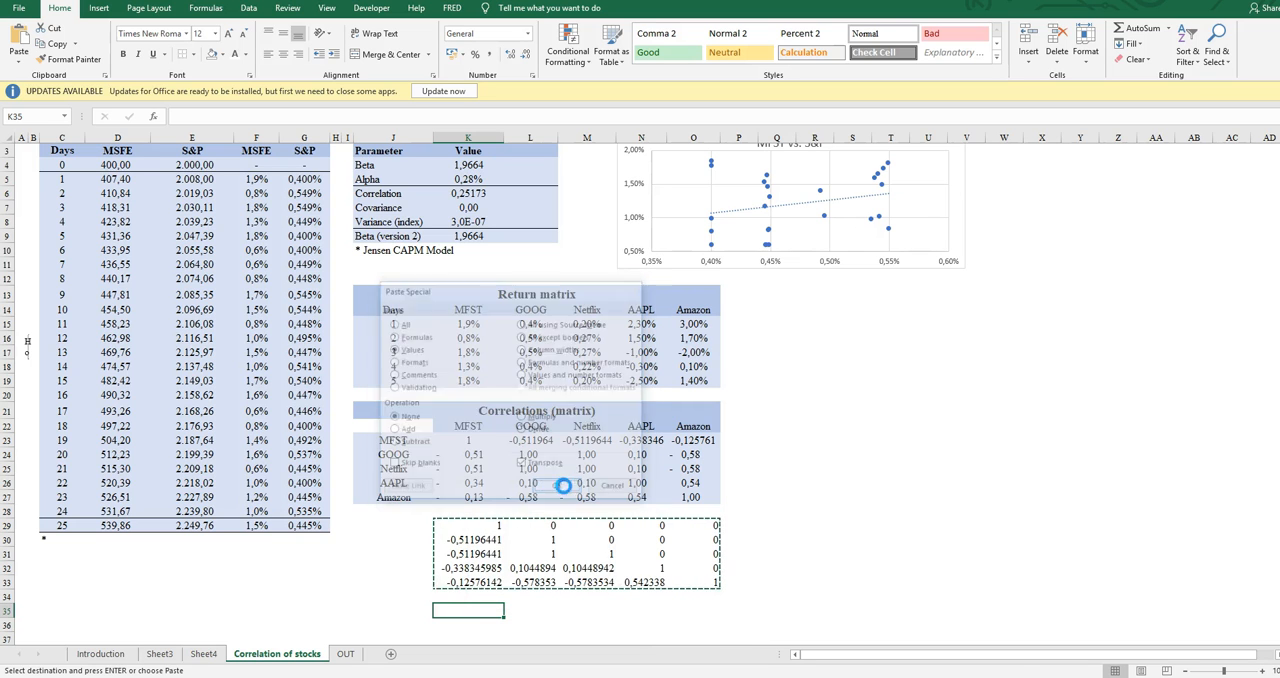
{"action": "left_click", "coordinate": [855, 507]}
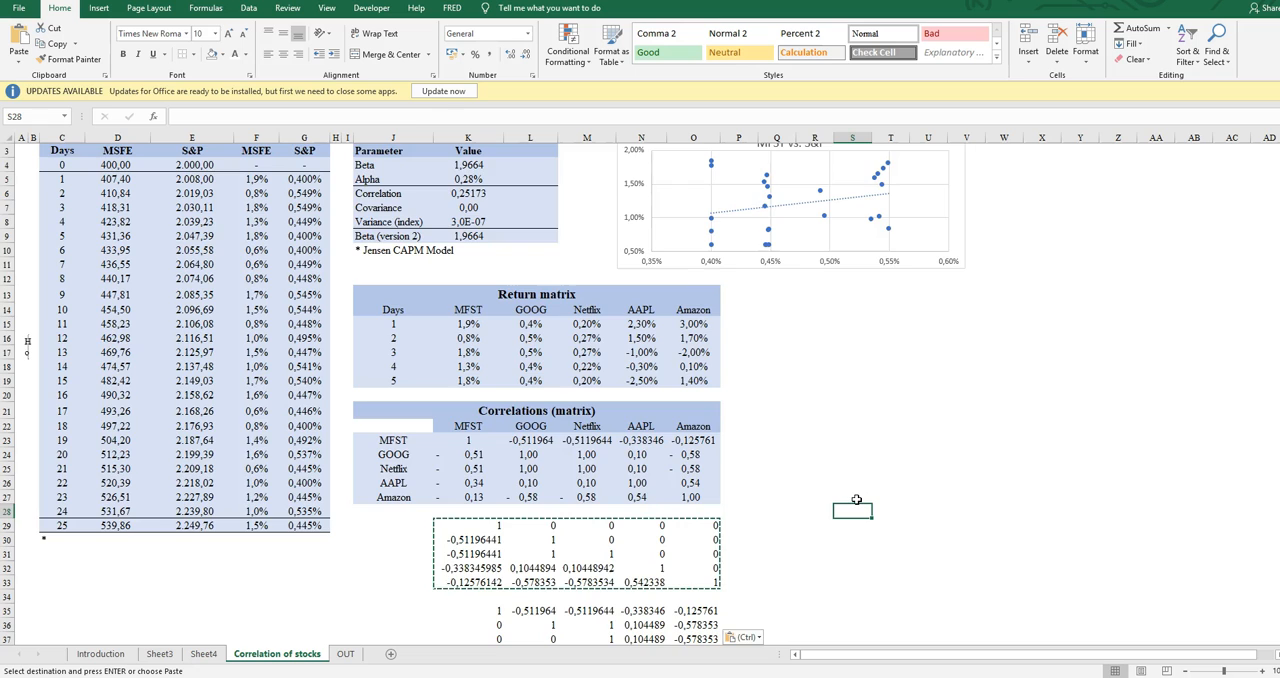
Compare the MFST row of the Correlations (matrix) table with the first row of the transposed copy, K35:O35
{"action": "scroll", "coordinate": [856, 500], "scroll_direction": "down", "scroll_amount": 3}
{"action": "left_click", "coordinate": [550, 538]}
{"action": "key", "text": "Escape"}
{"action": "left_click_drag", "start_coordinate": [469, 319], "coordinate": [694, 311]}
{"action": "left_click_drag", "start_coordinate": [506, 481], "coordinate": [697, 483], "text": "ctrl"}
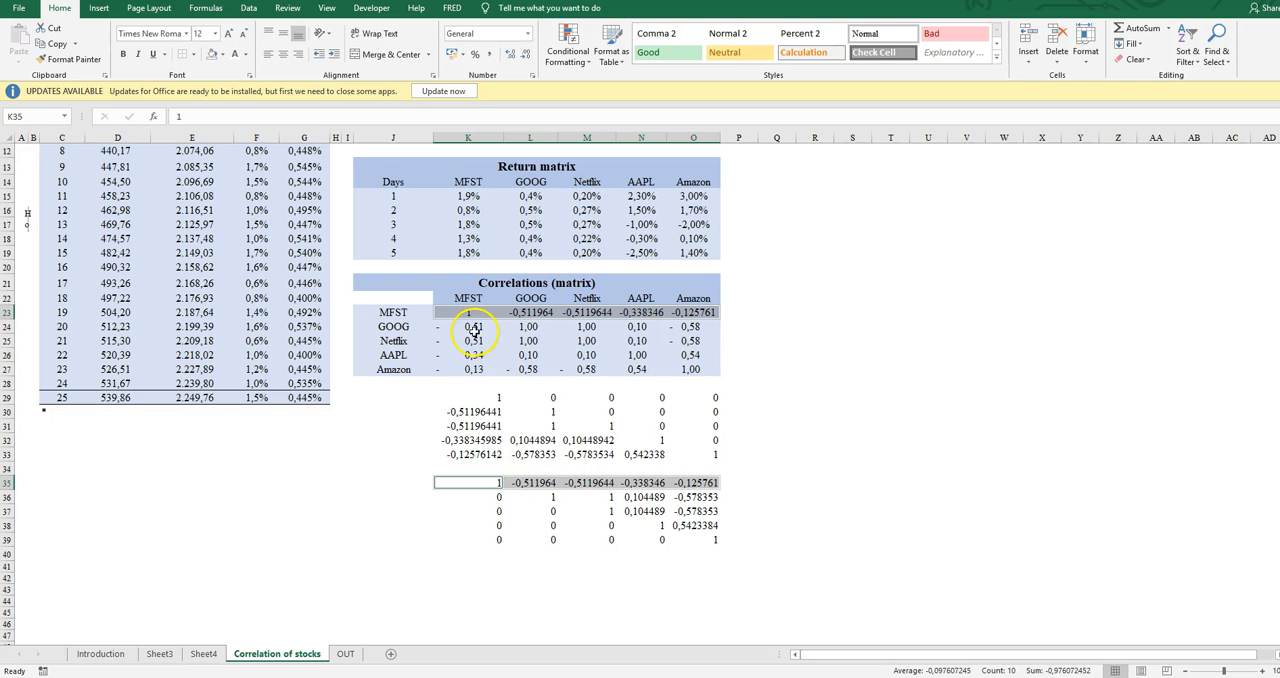
Examine the second row of the transposed copy from column K to M, together with the cells around it
{"action": "left_click", "coordinate": [370, 497]}
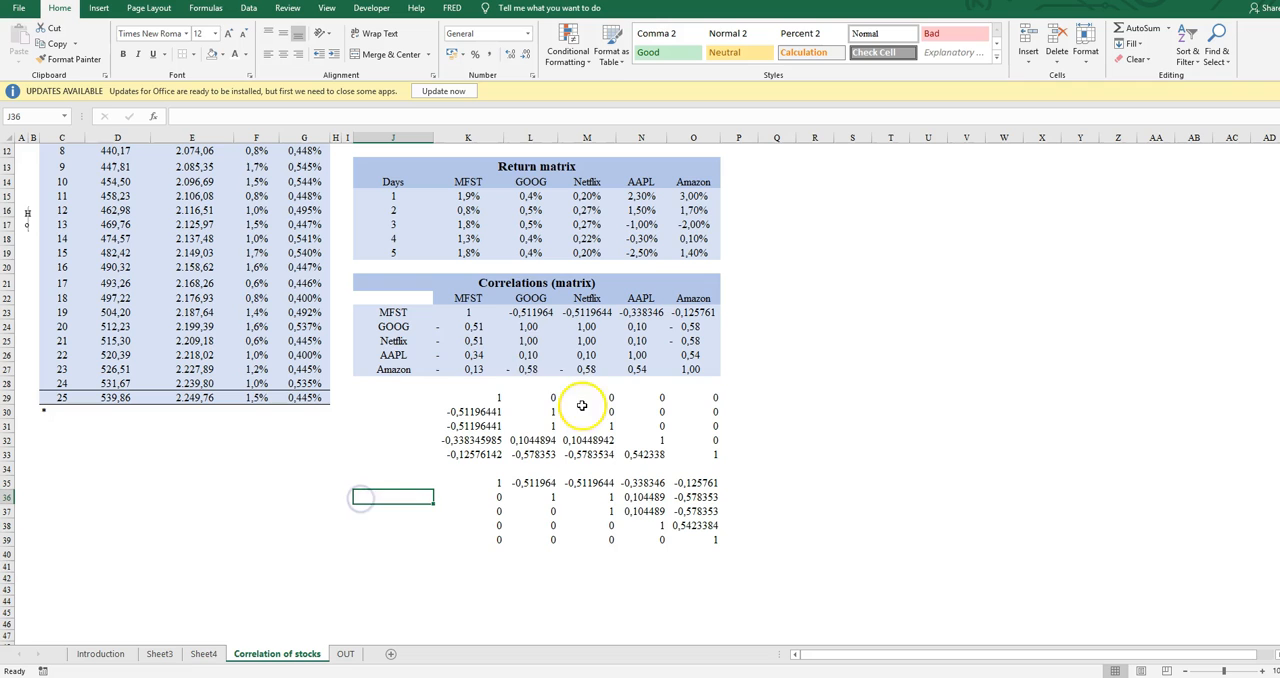
{"action": "left_click", "coordinate": [545, 497]}
{"action": "left_click", "coordinate": [590, 497]}
{"action": "left_click", "coordinate": [541, 500]}
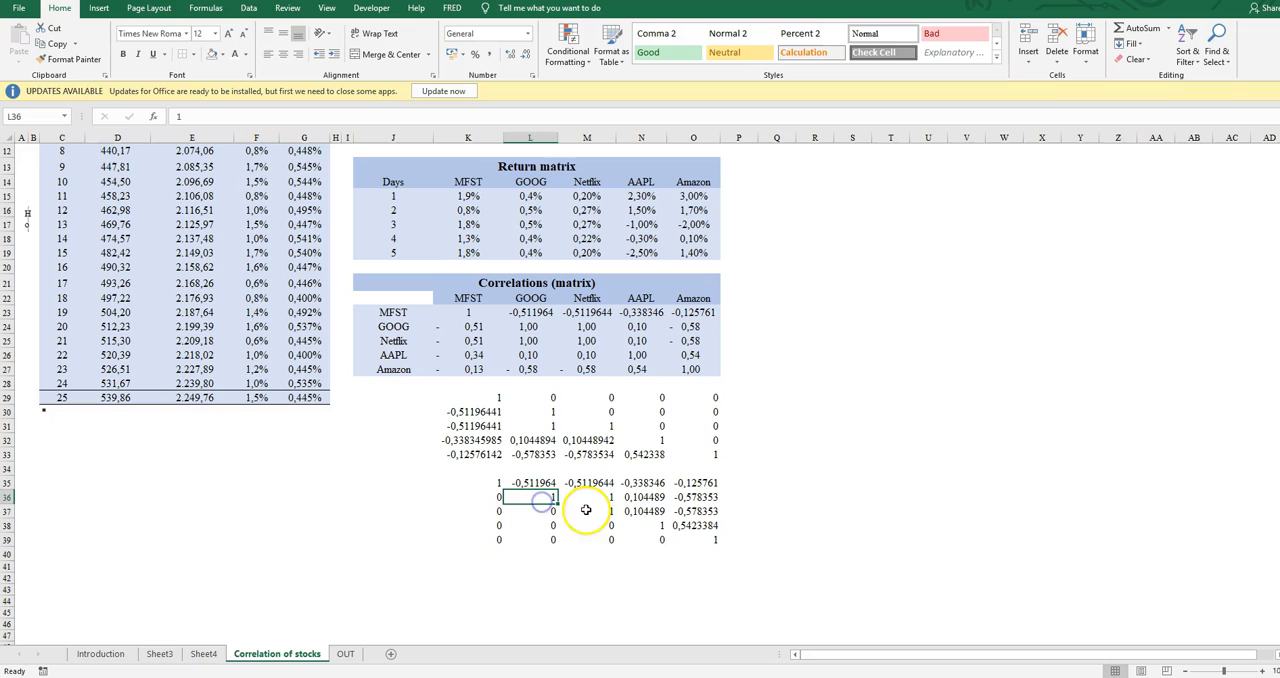
{"action": "left_click", "coordinate": [488, 495]}
{"action": "key", "text": "Right"}
{"action": "key", "text": "Down"}
{"action": "key", "text": "Left"}
{"action": "key", "text": "Up"}
{"action": "key", "text": "Right"}
{"action": "key", "text": "Down"}
{"action": "key", "text": "Up"}
{"action": "key", "text": "Left"}
{"action": "key", "text": "Right"}
{"action": "key", "text": "Right"}
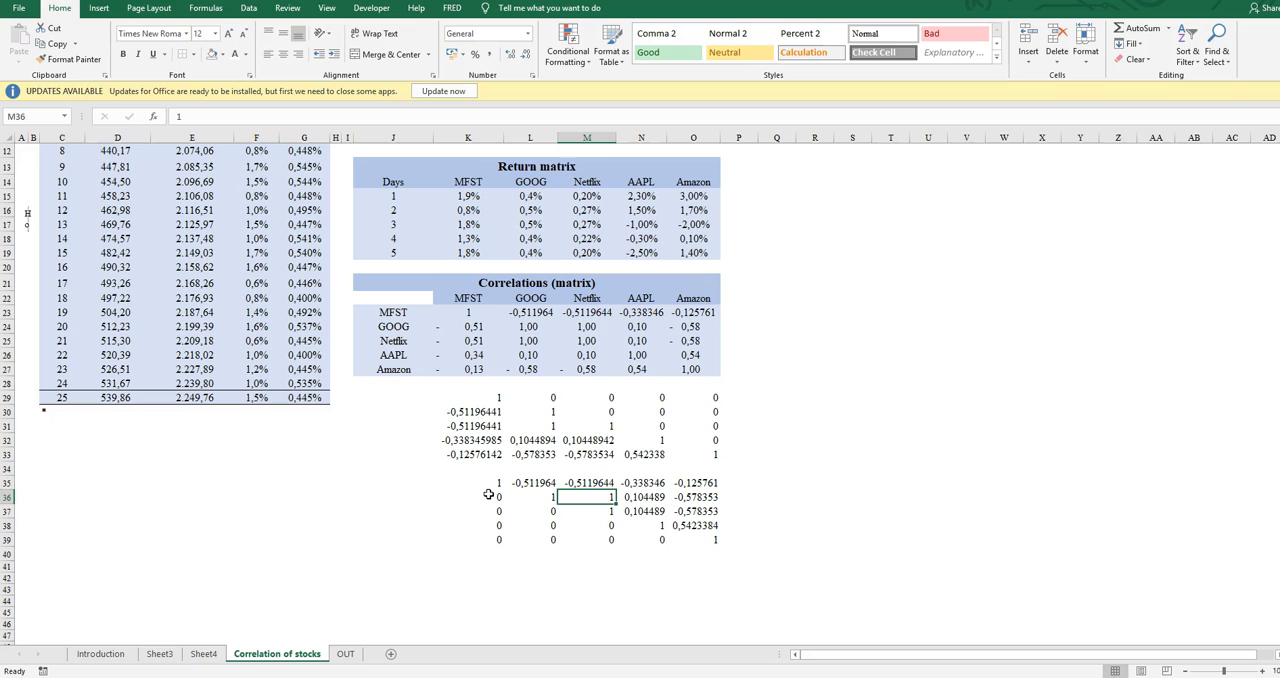
{"action": "key", "text": "Up"}
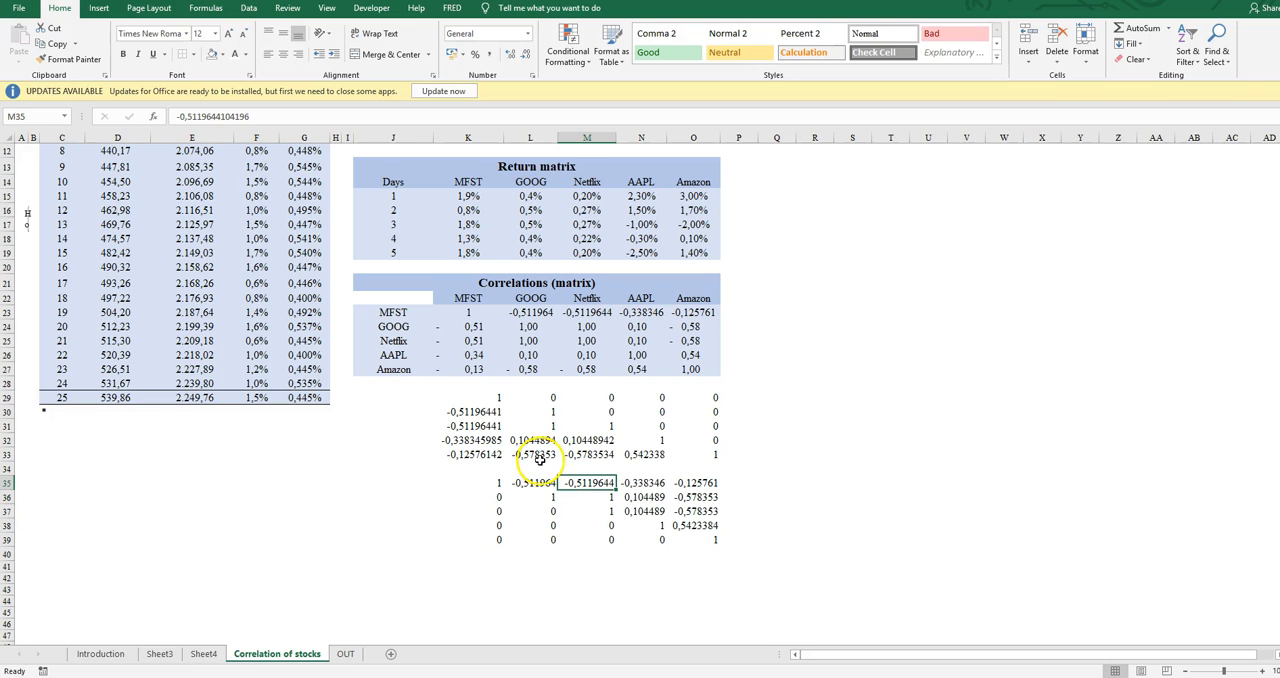
Compare M36:O36 in the transposed copy with the GOOG row's Netflix, AAPL and Amazon cells in the Correlations (matrix) table
{"action": "left_click", "coordinate": [606, 500]}
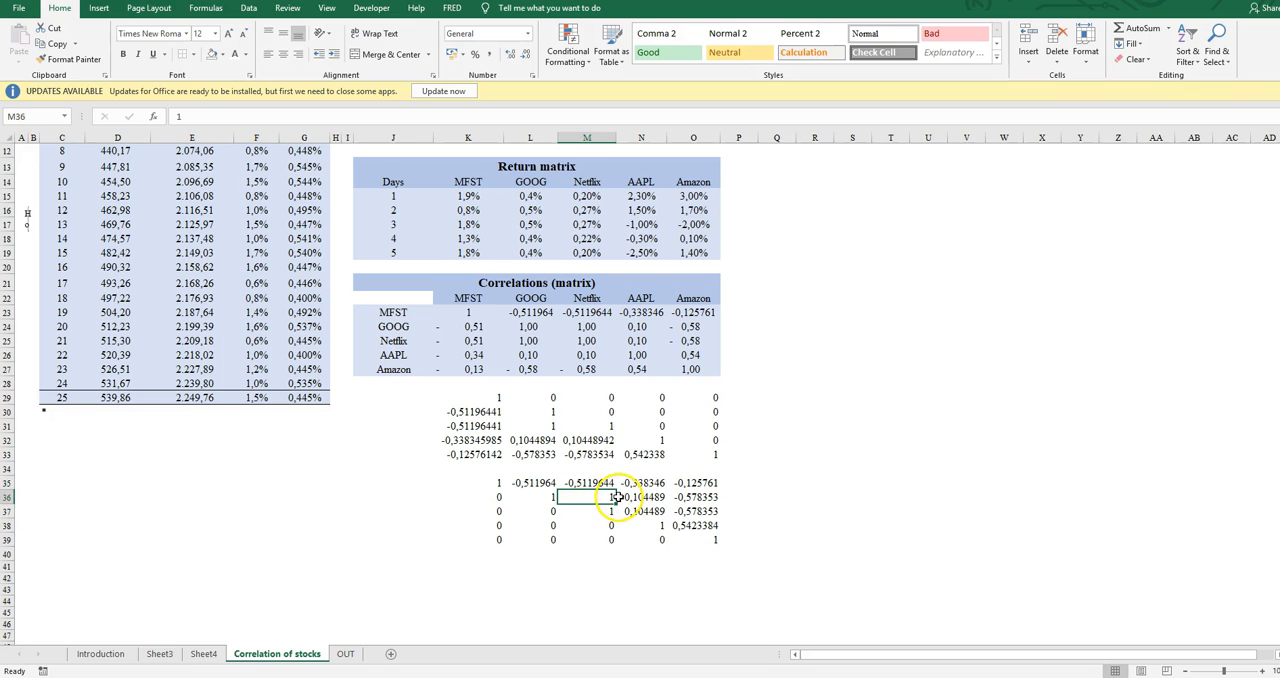
{"action": "left_click_drag", "start_coordinate": [606, 500], "coordinate": [688, 495]}
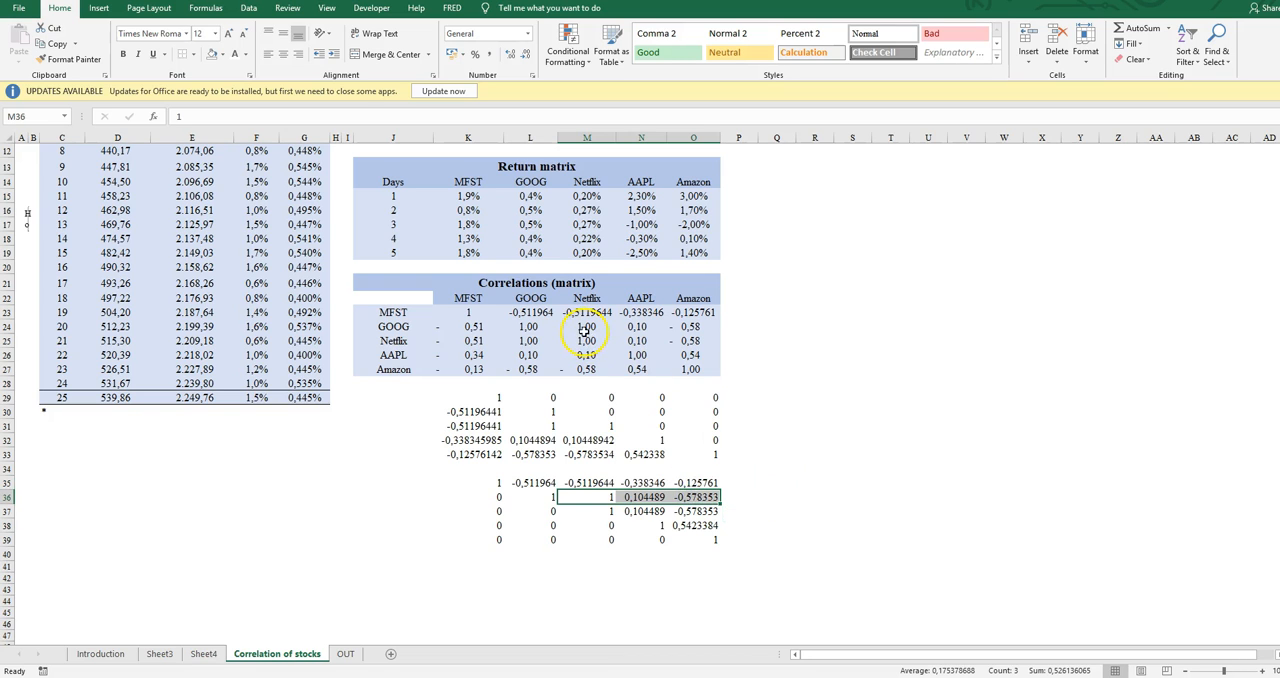
{"action": "left_click_drag", "start_coordinate": [585, 332], "coordinate": [680, 326]}
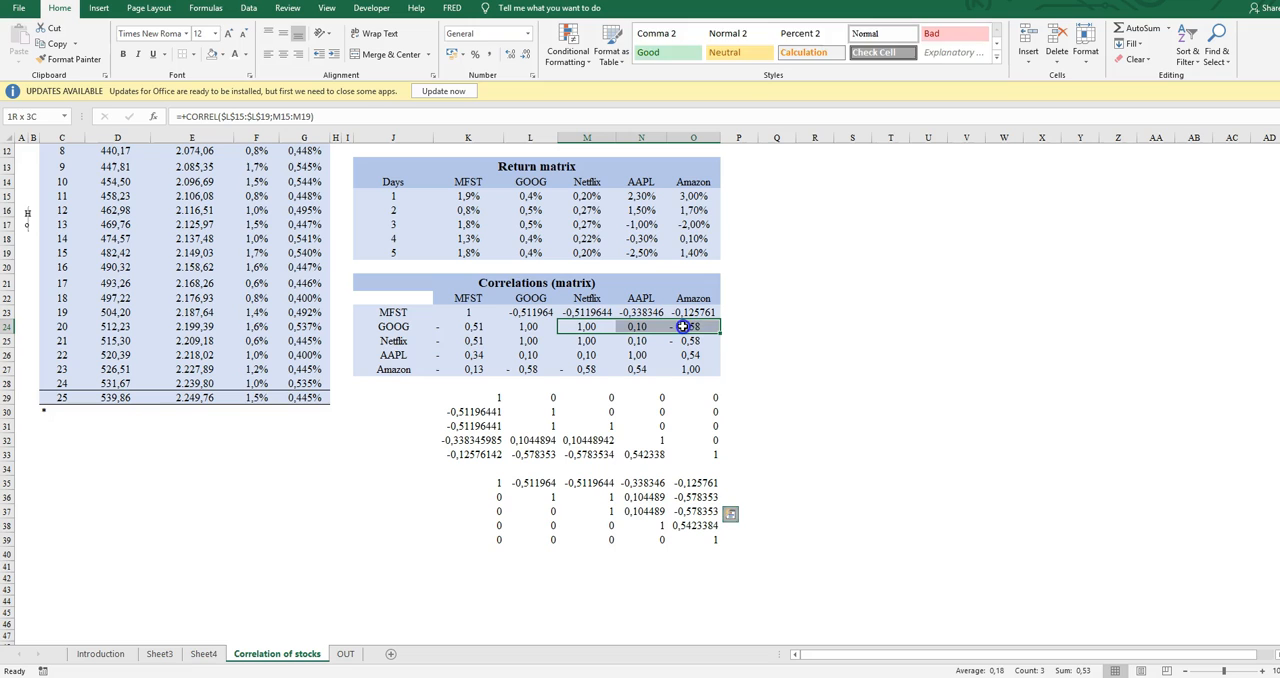
{"action": "left_click", "coordinate": [700, 492]}
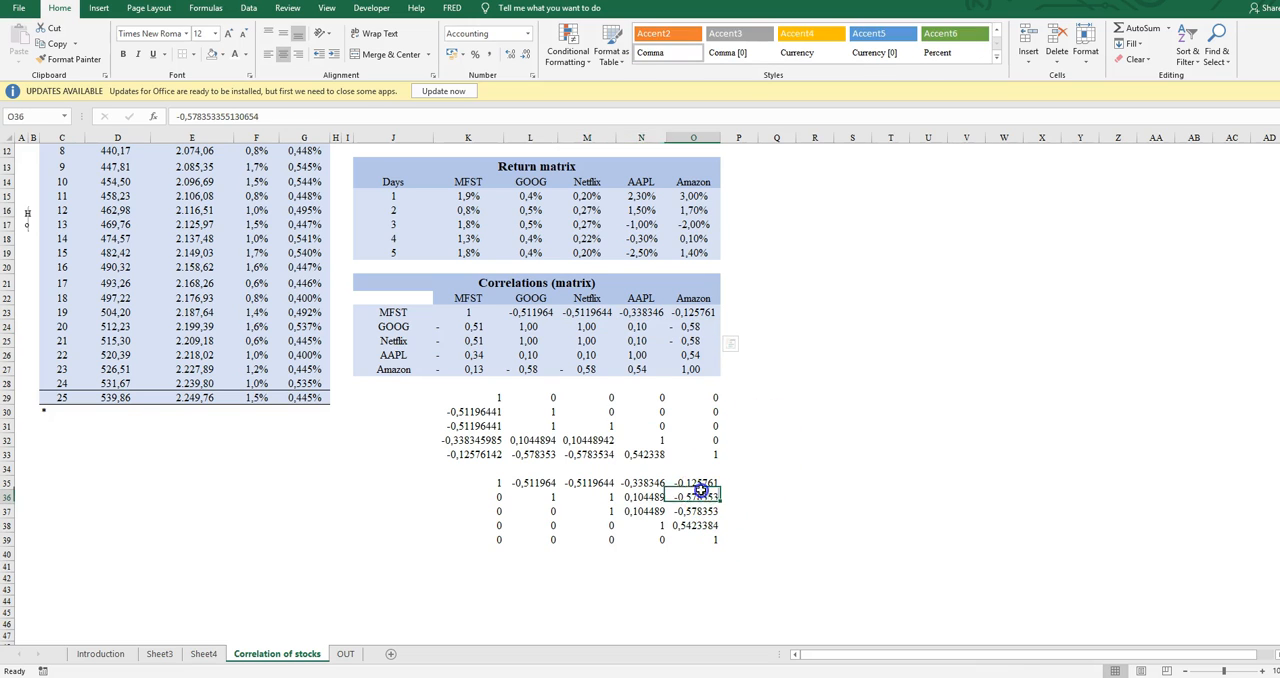
{"action": "left_click", "coordinate": [630, 496]}
{"action": "left_click", "coordinate": [600, 498]}
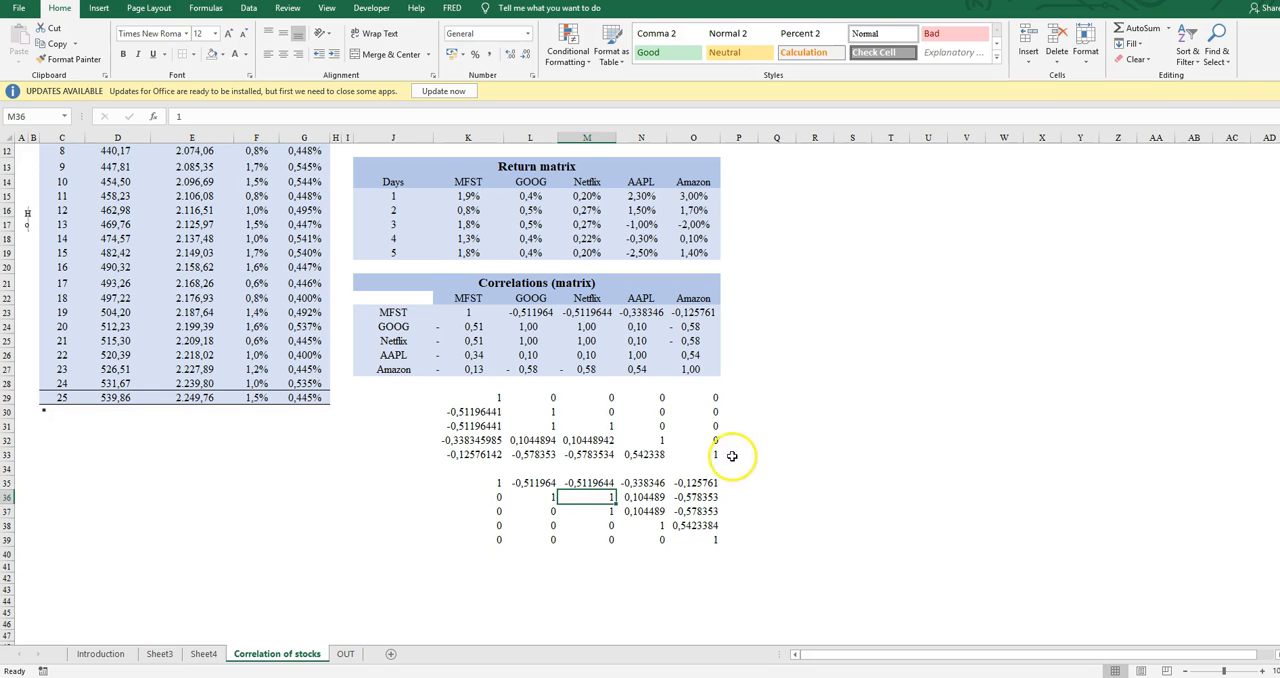
Show the GOOG returns L15:L19 in the Return matrix with three decimal places
{"action": "left_click_drag", "start_coordinate": [530, 196], "coordinate": [543, 253]}
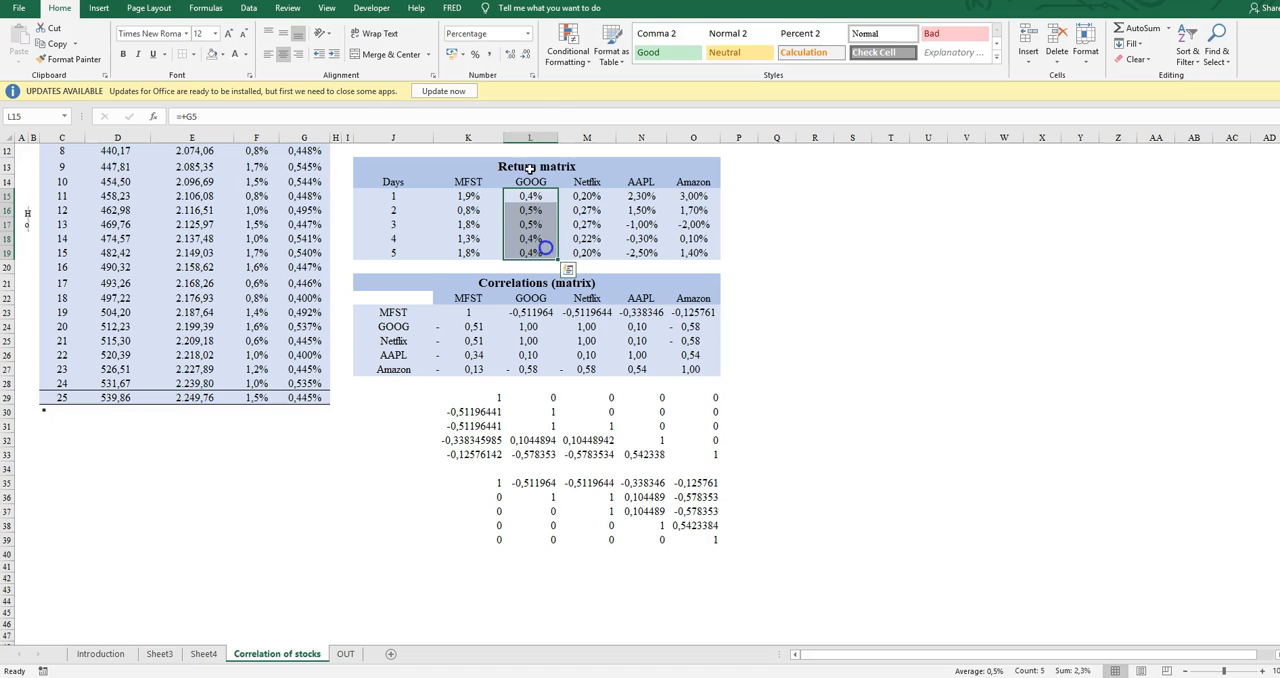
{"action": "left_click", "coordinate": [509, 54]}
{"action": "left_click", "coordinate": [509, 54]}
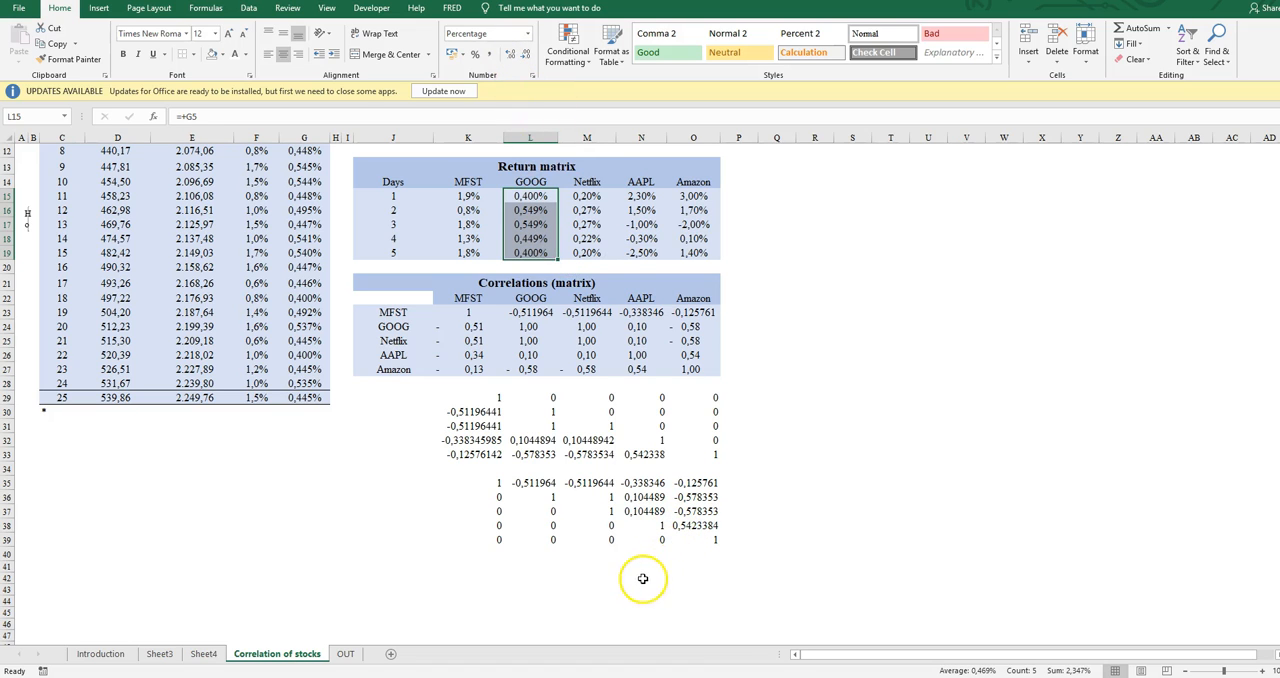
Overwrite the GOOG returns in the Return matrix with 2% for day 2 and 4% for day 4
{"action": "left_click", "coordinate": [577, 199]}
{"action": "key", "text": "Left"}
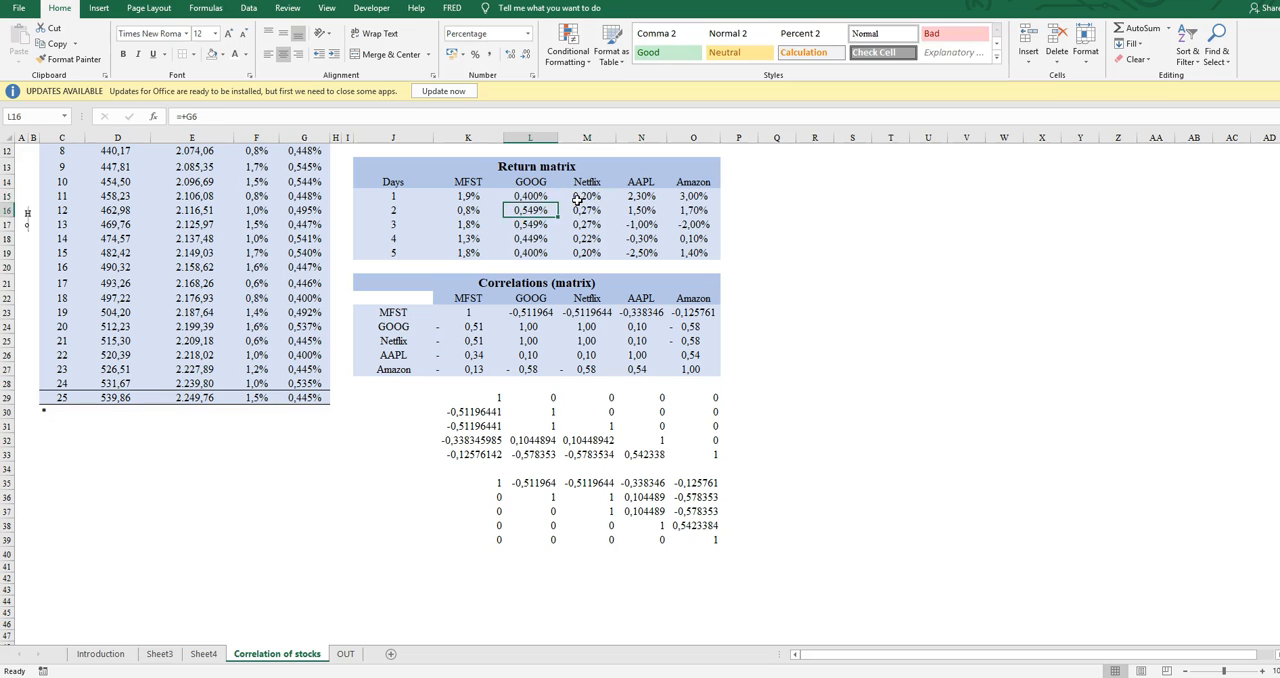
{"action": "key", "text": "Down"}
{"action": "key", "text": "Up"}
{"action": "key", "text": "Up"}
{"action": "key", "text": "Down"}
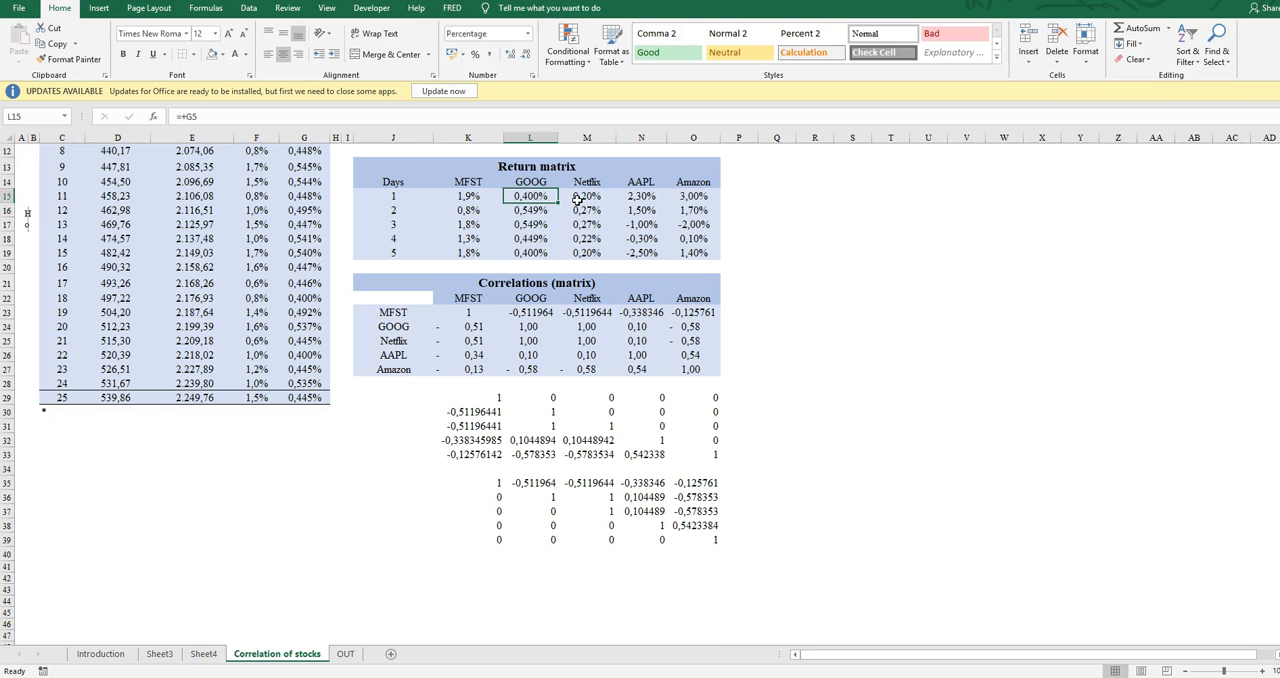
{"action": "type", "text": "2"}
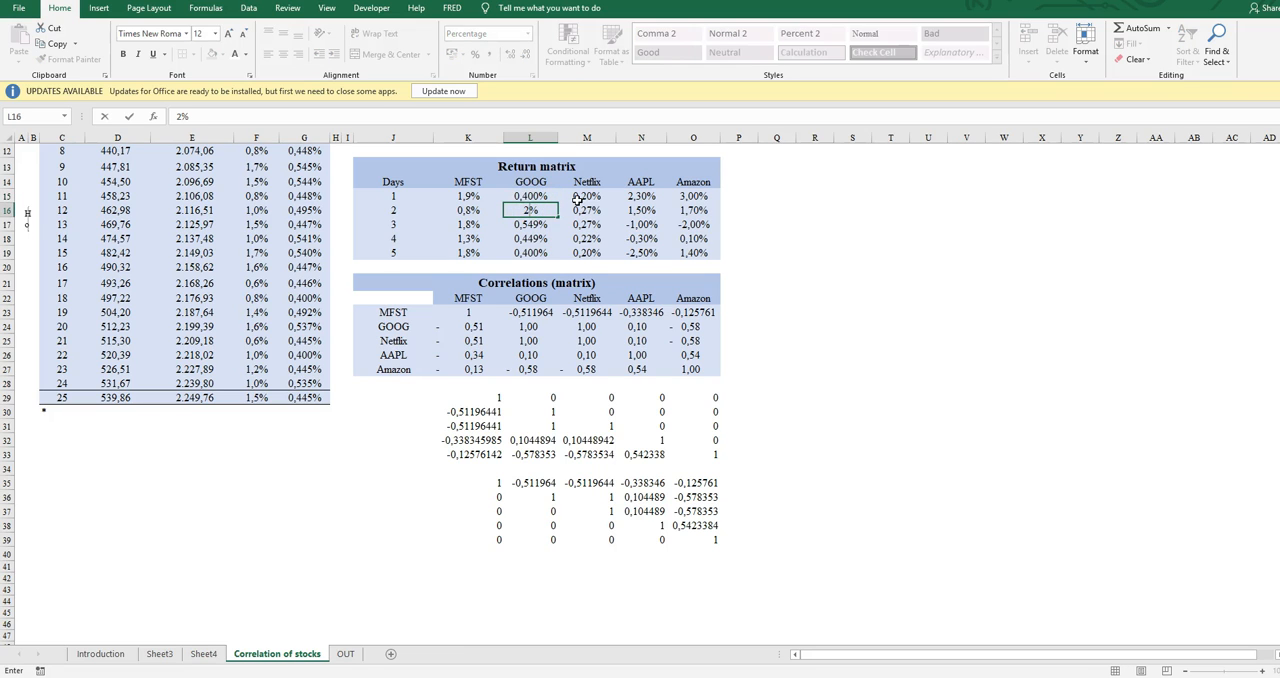
{"action": "key", "text": "Return"}
{"action": "key", "text": "Down"}
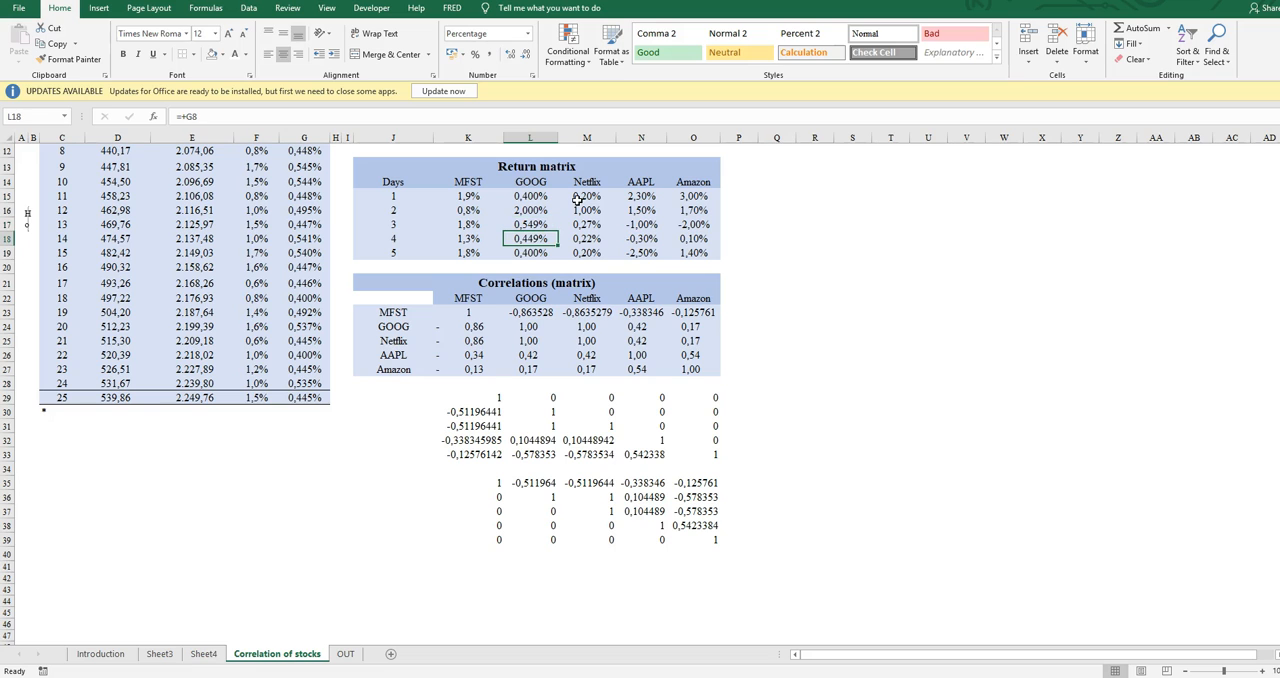
{"action": "type", "text": "4"}
{"action": "key", "text": "Up"}
Overwrite the Netflix returns in the Return matrix with 3% for day 4 and 4% for days 3 and 1
{"action": "key", "text": "Right"}
{"action": "key", "text": "Down"}
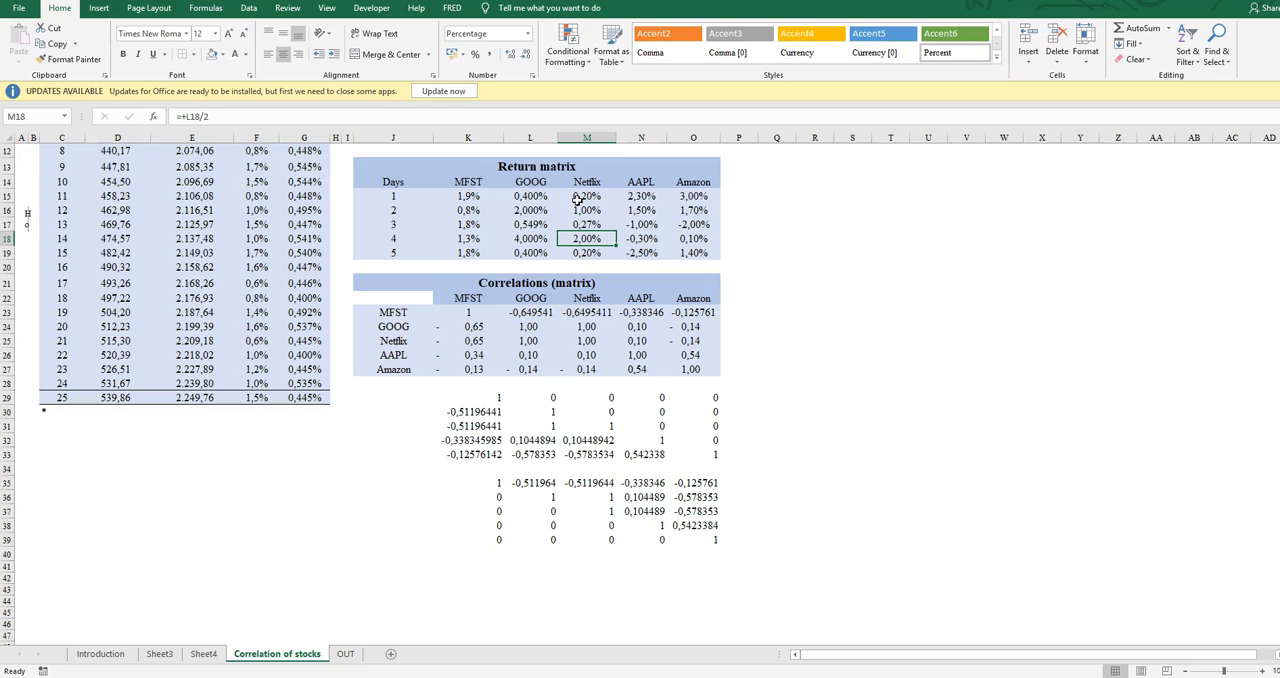
{"action": "type", "text": "3"}
{"action": "key", "text": "Up"}
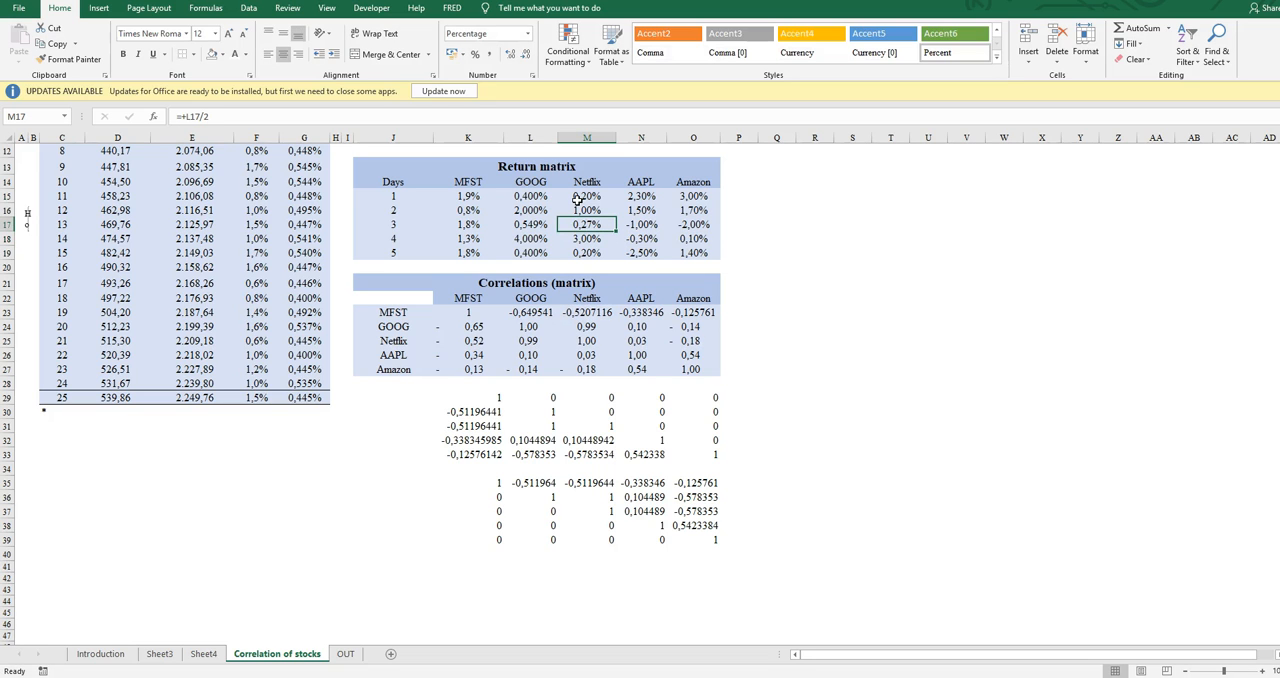
{"action": "type", "text": "4"}
{"action": "key", "text": "Up"}
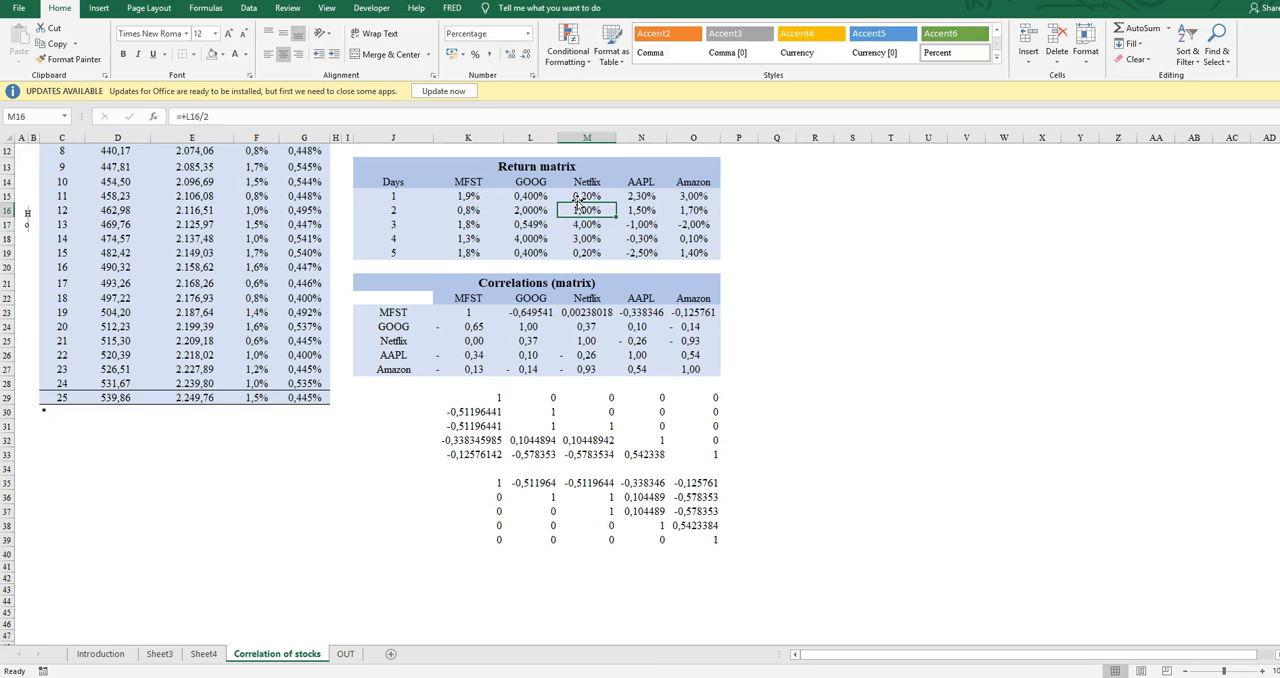
{"action": "key", "text": "Up"}
{"action": "type", "text": "4"}
{"action": "key", "text": "Up"}
Switch to the OUT sheet and select cell A1
{"action": "left_click", "coordinate": [458, 441]}
{"action": "scroll", "coordinate": [458, 472], "scroll_direction": "up", "scroll_amount": 4}
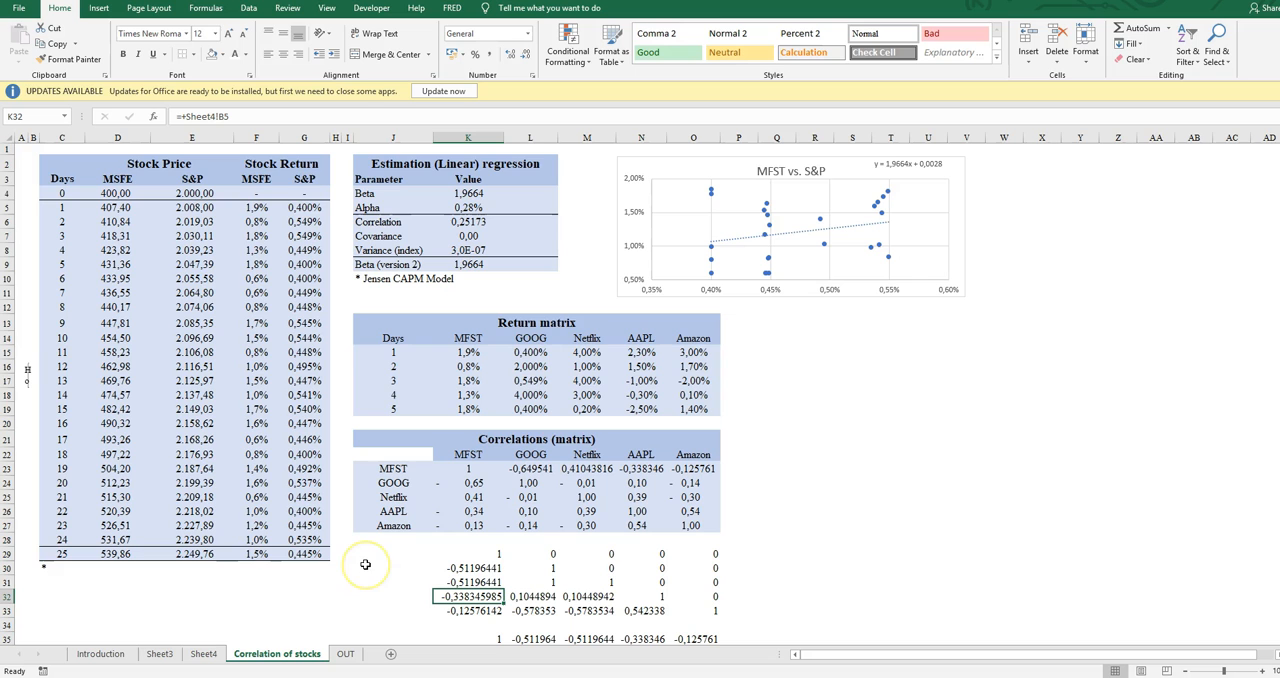
{"action": "left_click", "coordinate": [345, 654]}
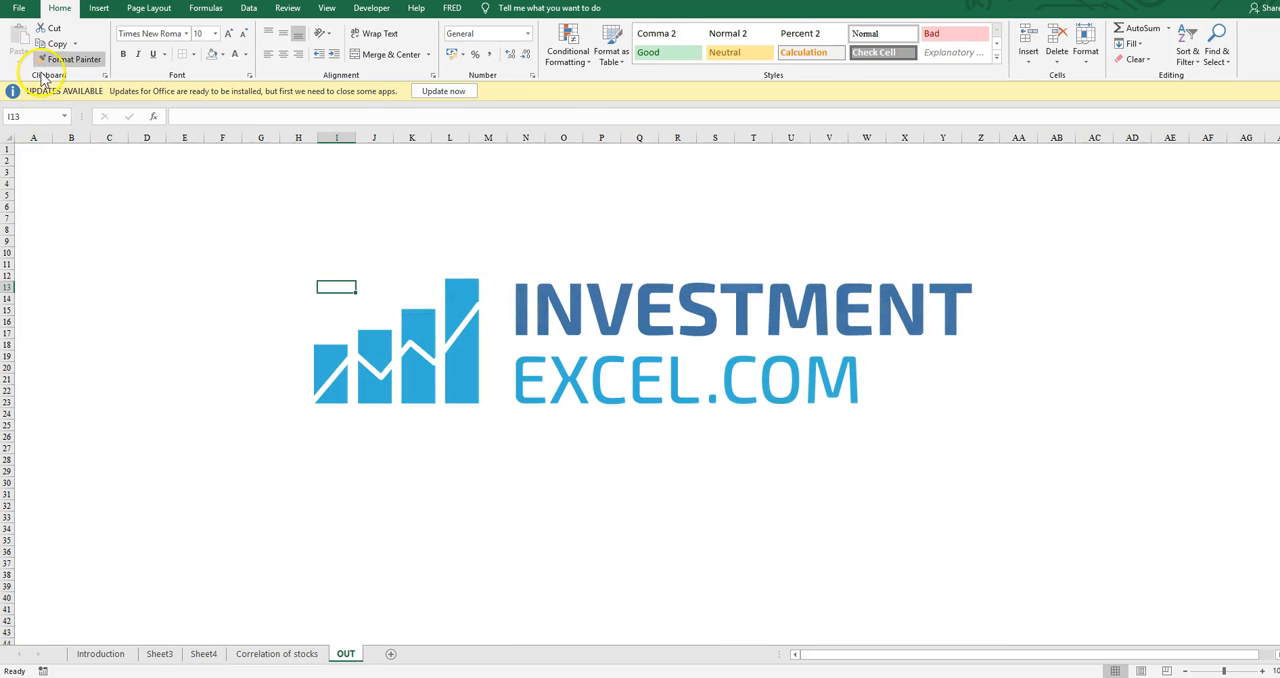
{"action": "left_click", "coordinate": [42, 149]}
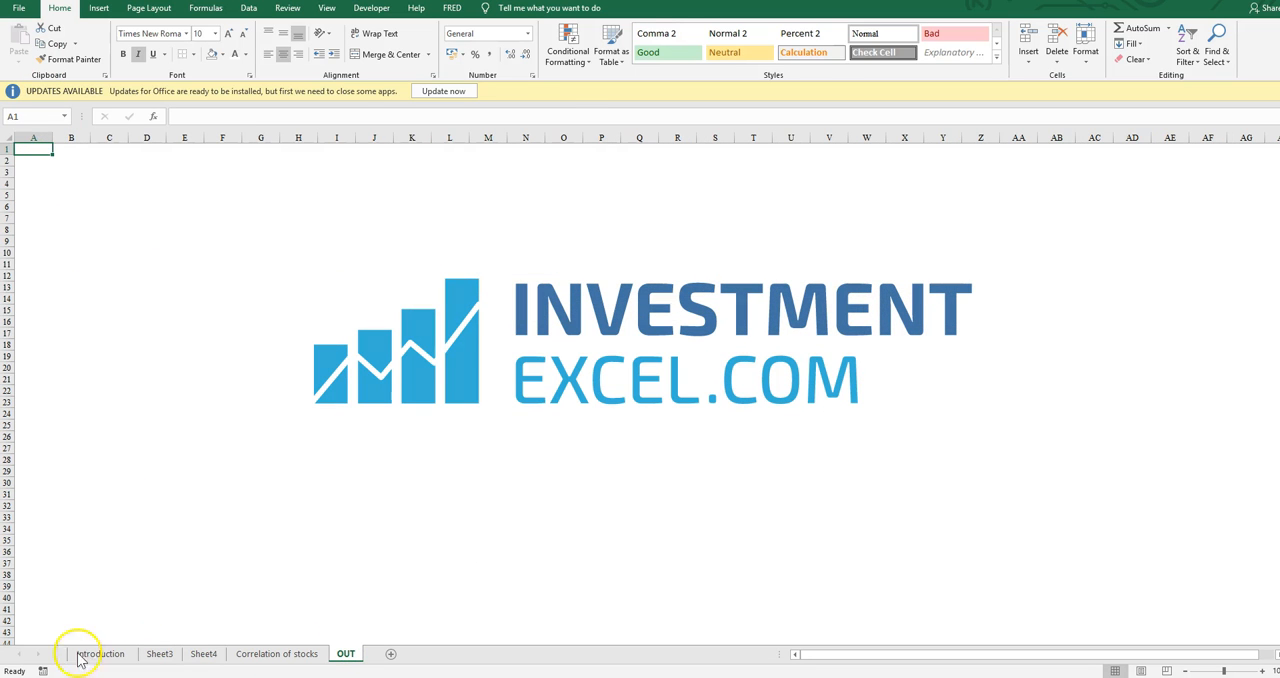